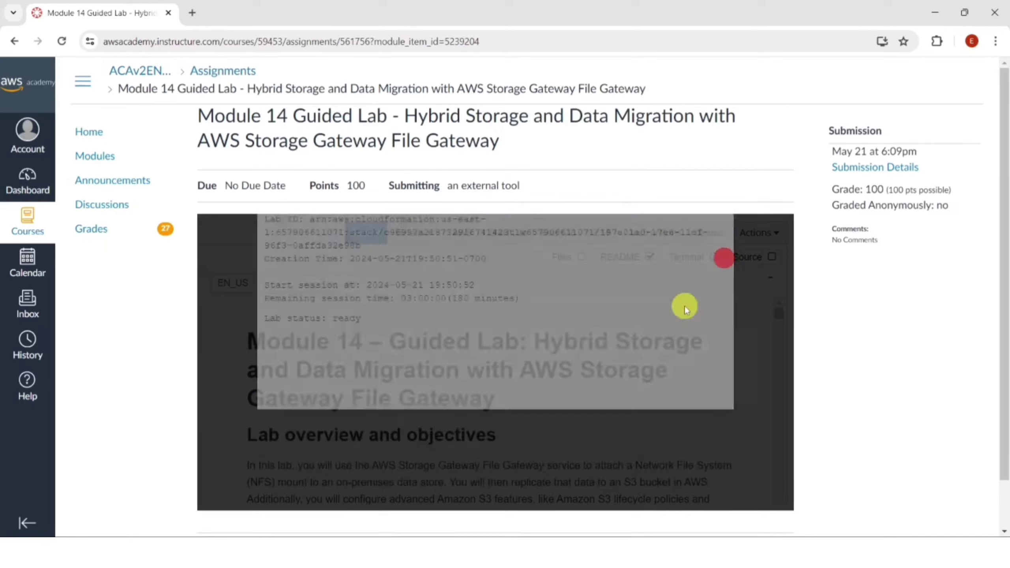
- Review the lab instructions through the first bucket settings of Task 2 and open the AWS Management Console
scroll(513, 378, down, 10)
scroll(513, 382, down, 12)
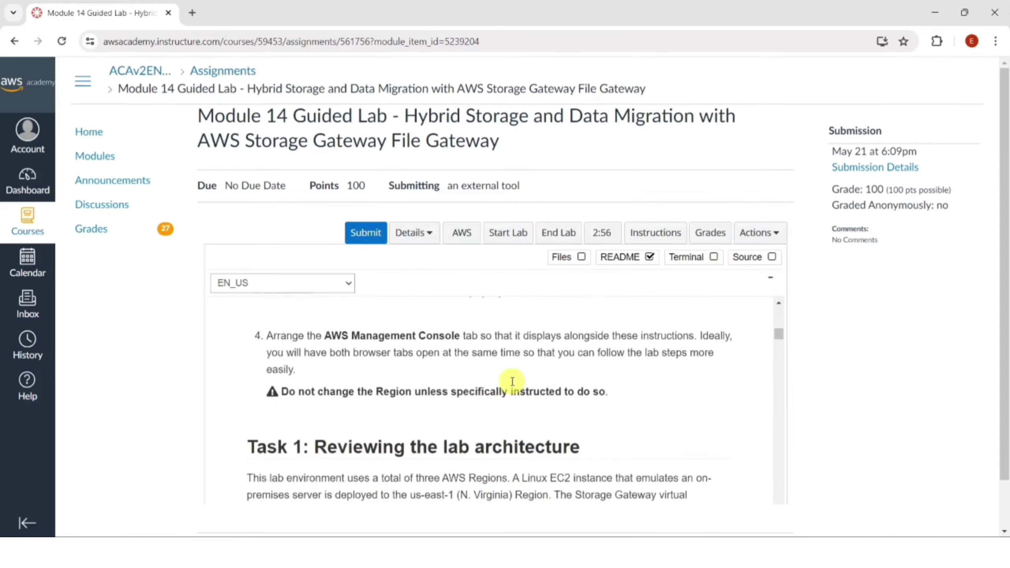
scroll(473, 382, down, 3)
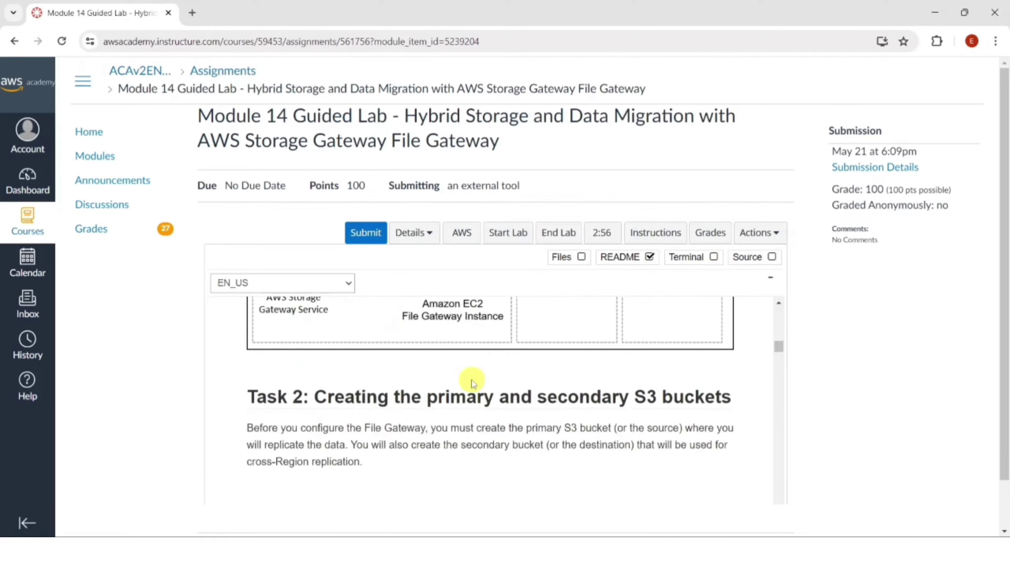
scroll(512, 392, down, 2)
scroll(497, 376, down, 3)
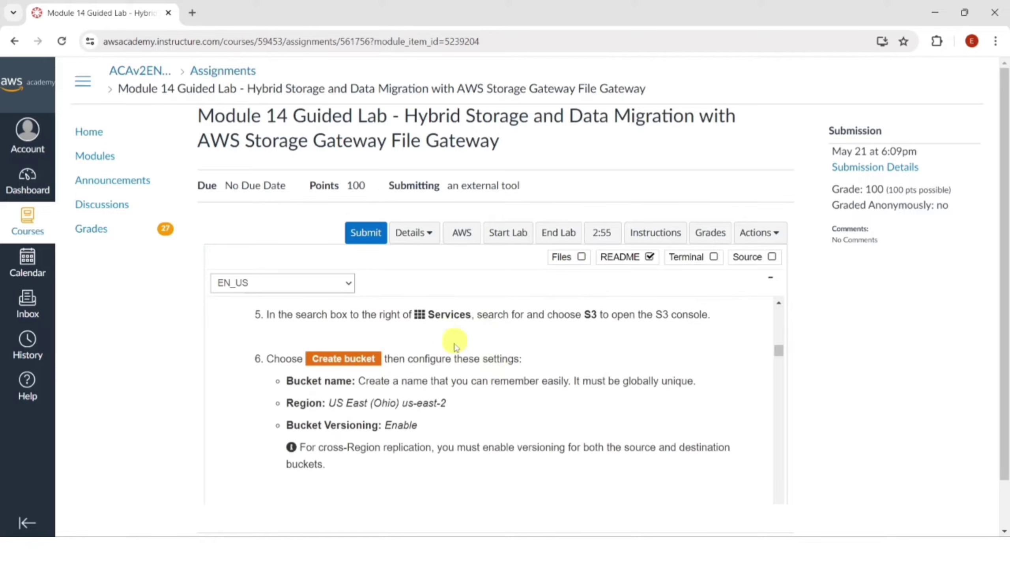
click(461, 234)
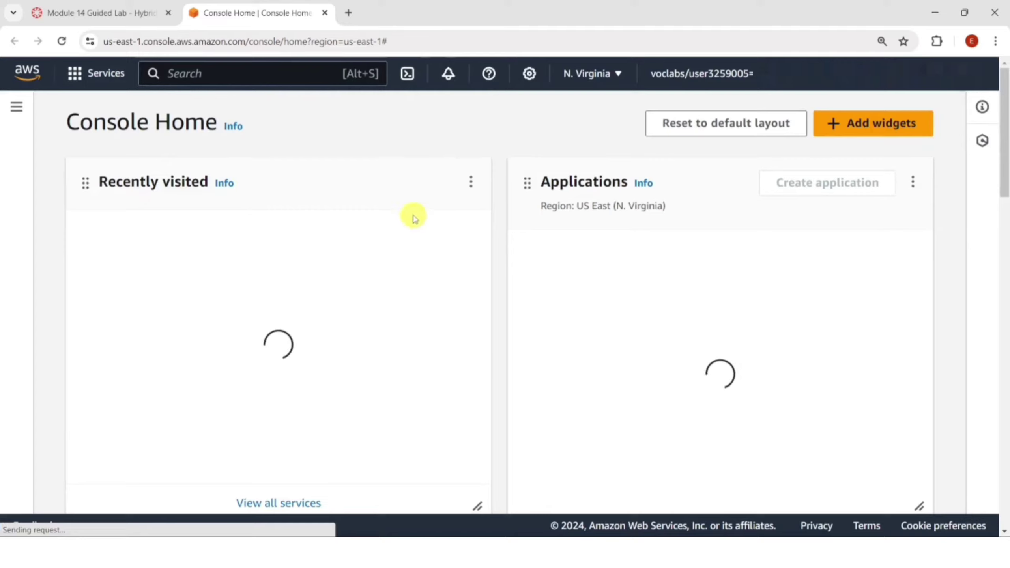
- Find the S3 service in the console and start creating a new bucket
click(242, 74)
text(s3)
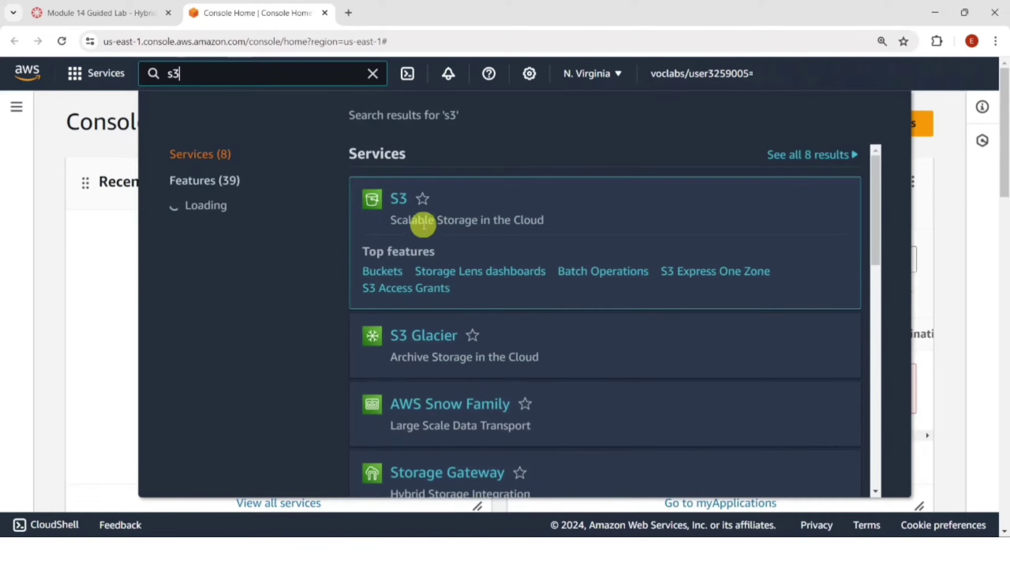
click(400, 198)
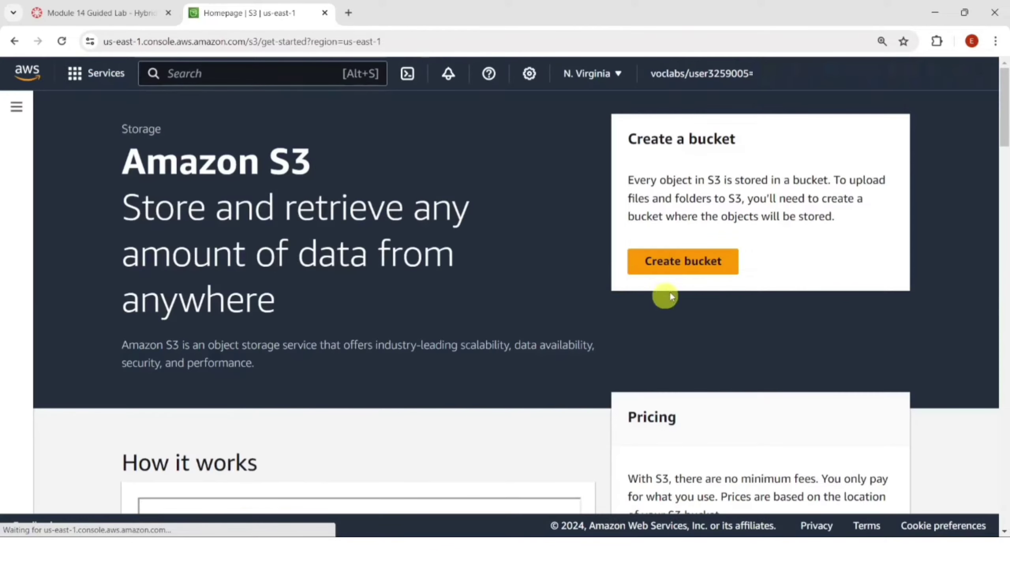
click(676, 262)
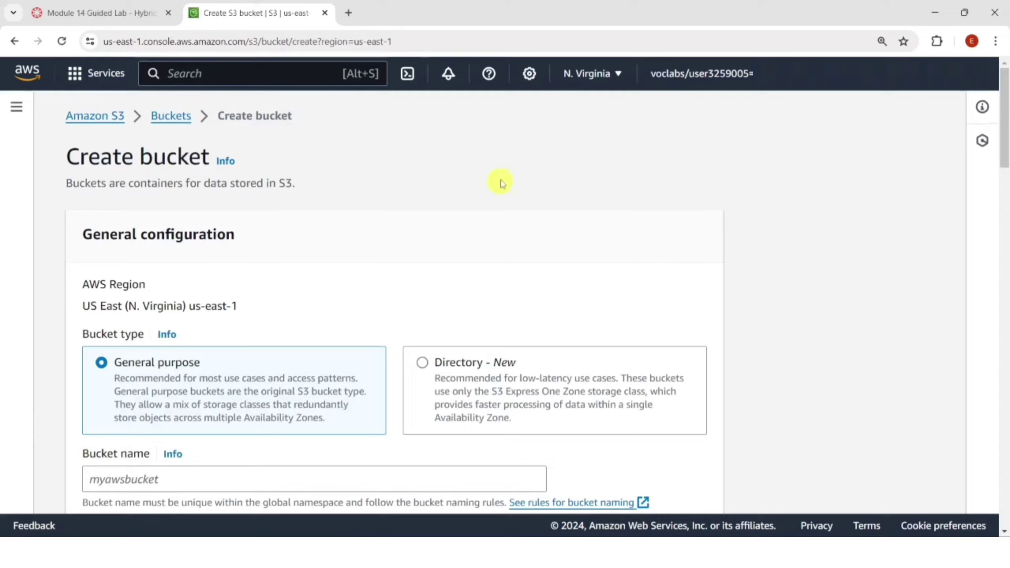
- Switch the Region to US East (Ohio) us-east-2 and name the new bucket source3456012
click(584, 75)
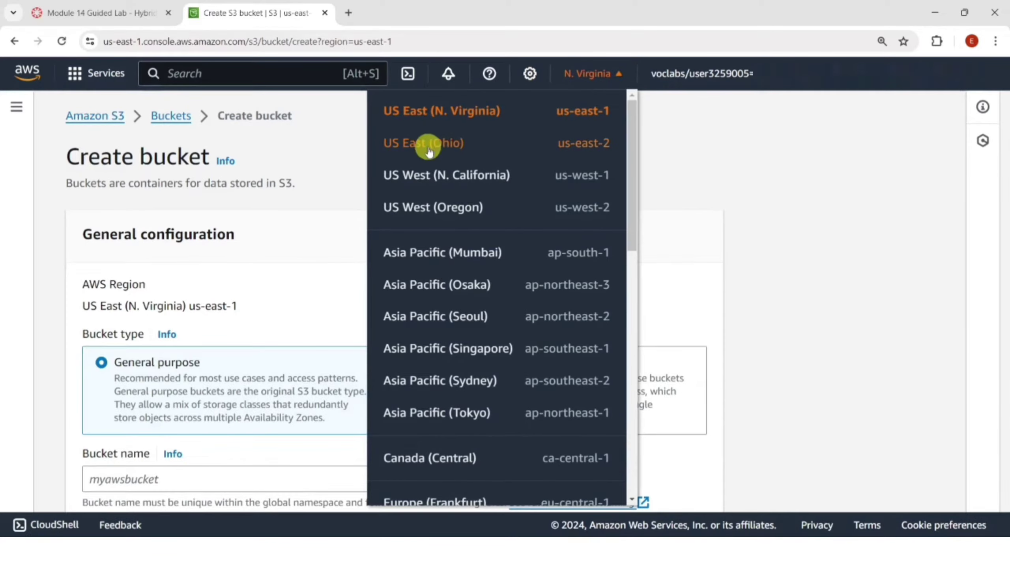
click(446, 144)
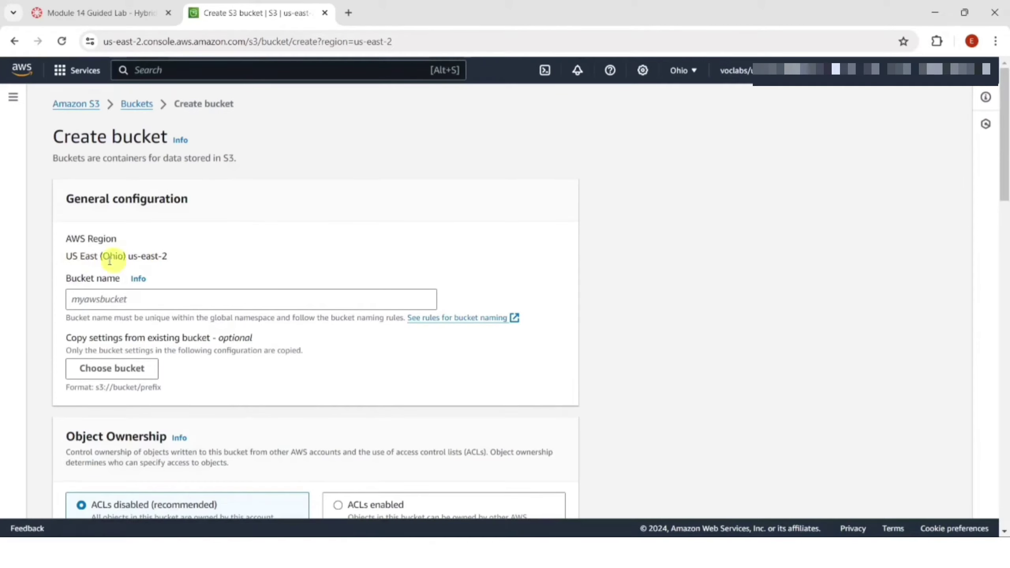
click(151, 299)
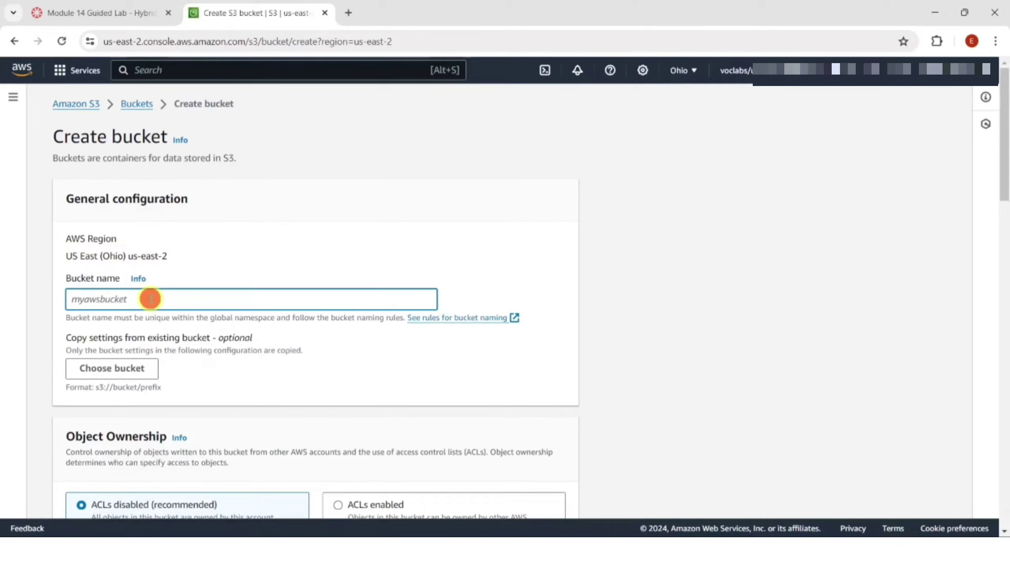
text(source3456012)
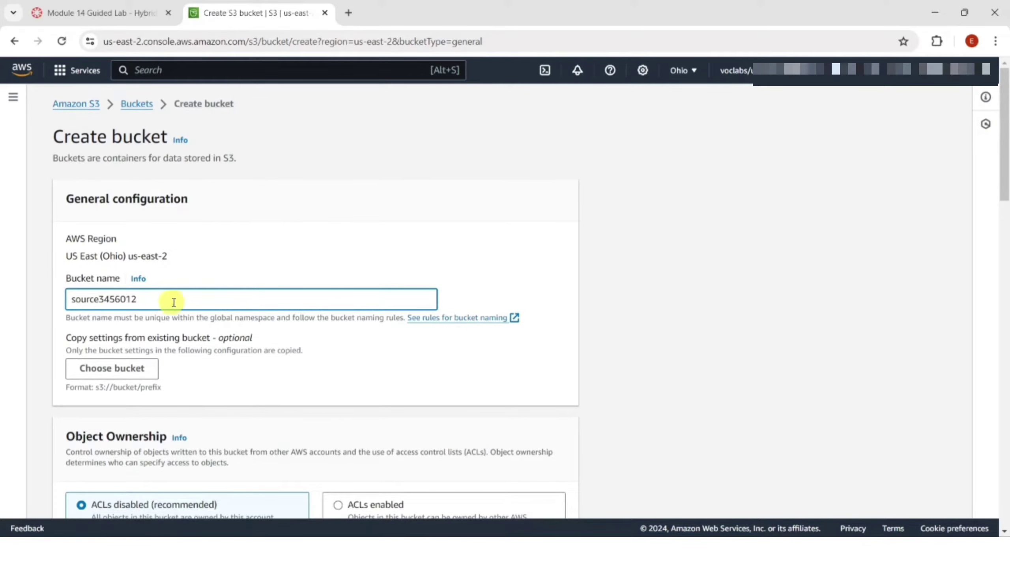
- Enable Bucket Versioning for the source bucket, keep the other settings at their defaults, and create it
scroll(174, 299, down, 3)
scroll(195, 303, down, 4)
scroll(194, 302, down, 10)
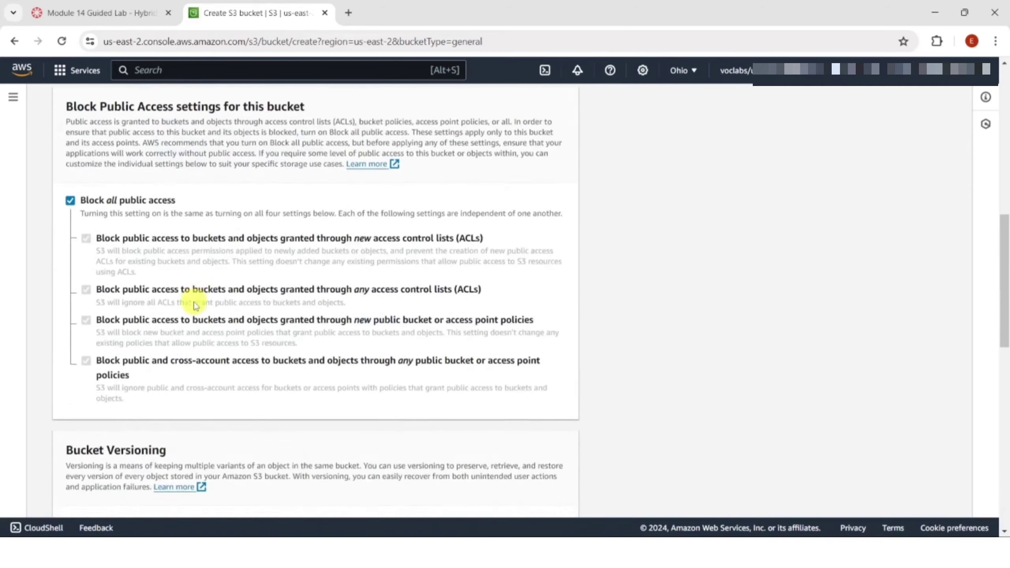
scroll(225, 327, down, 8)
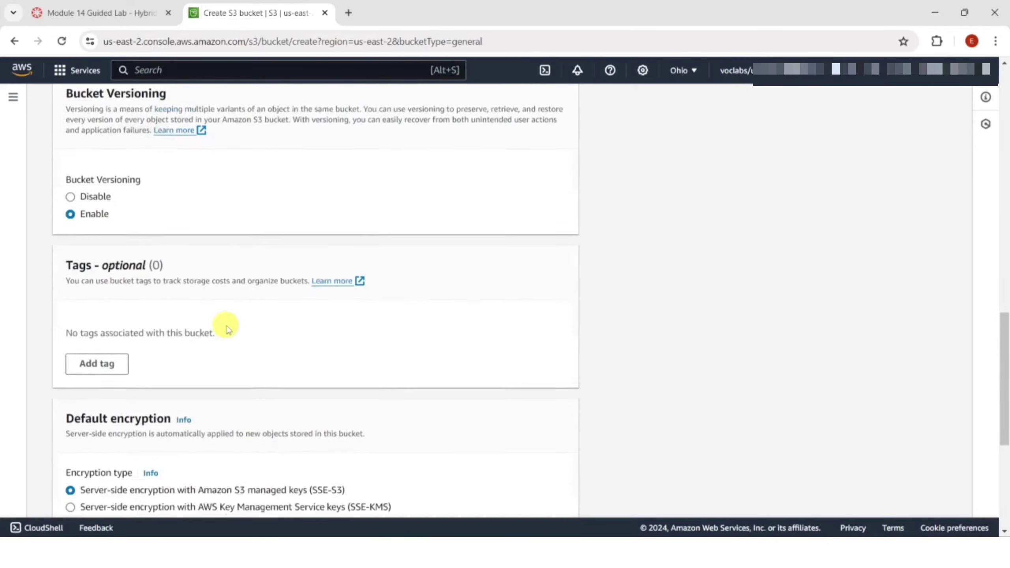
click(537, 497)
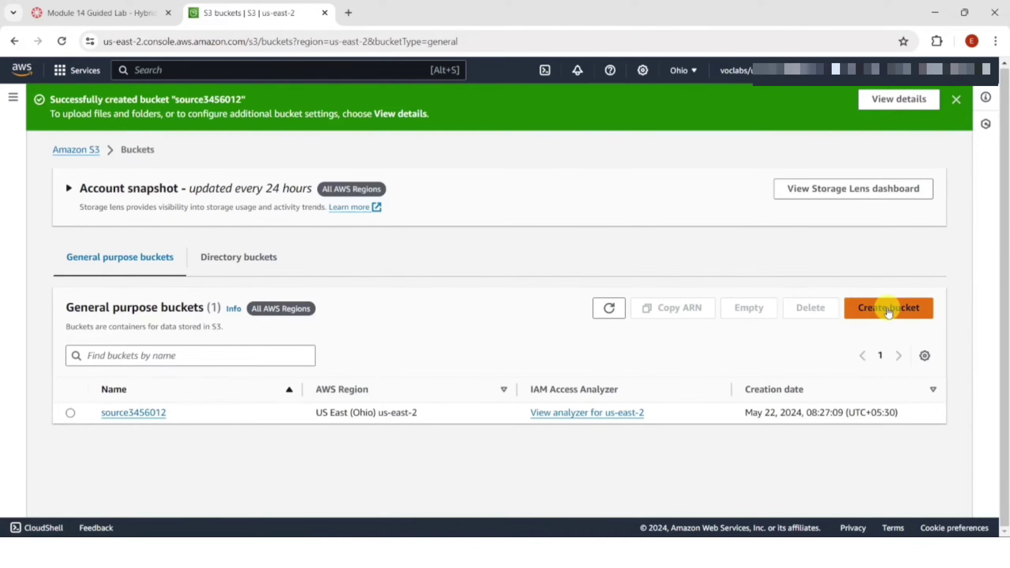
- Start a second bucket in the US West (Oregon) us-west-2 Region and name it destination345621
click(888, 311)
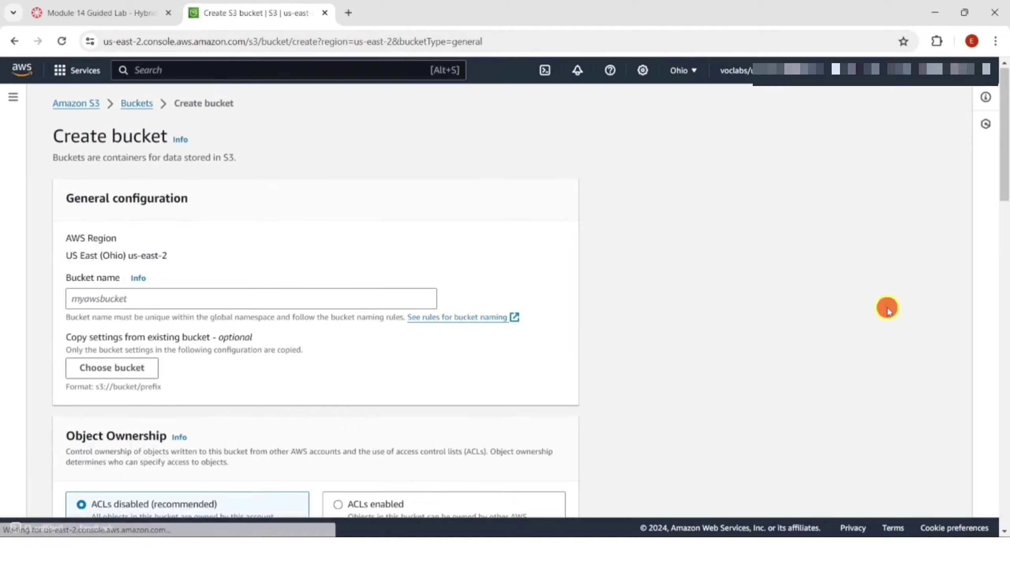
click(681, 72)
click(572, 179)
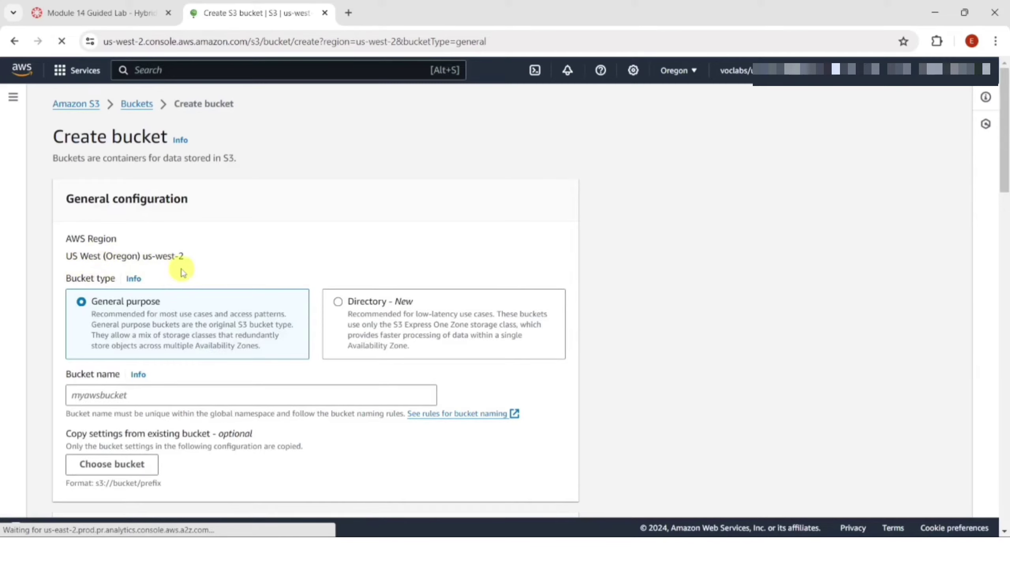
scroll(179, 279, down, 2)
click(174, 330)
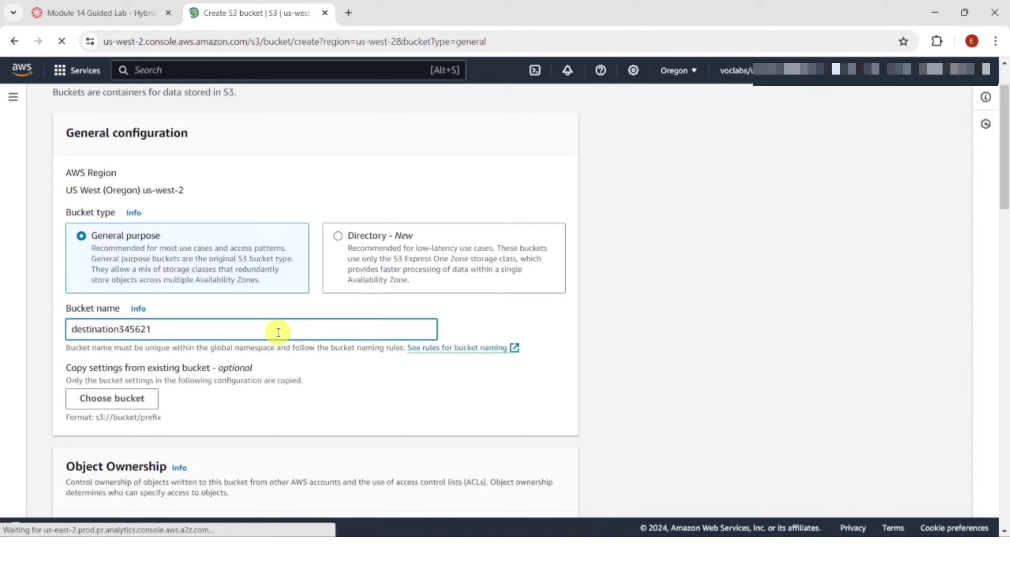
- Enable versioning for the destination bucket, keep its other default settings, and create it
scroll(171, 340, down, 20)
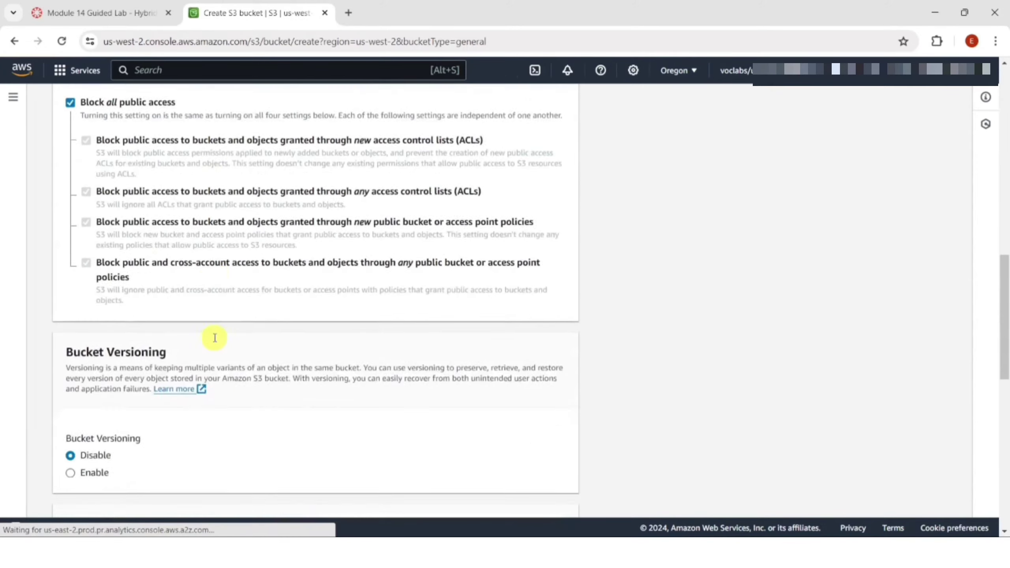
scroll(199, 343, down, 10)
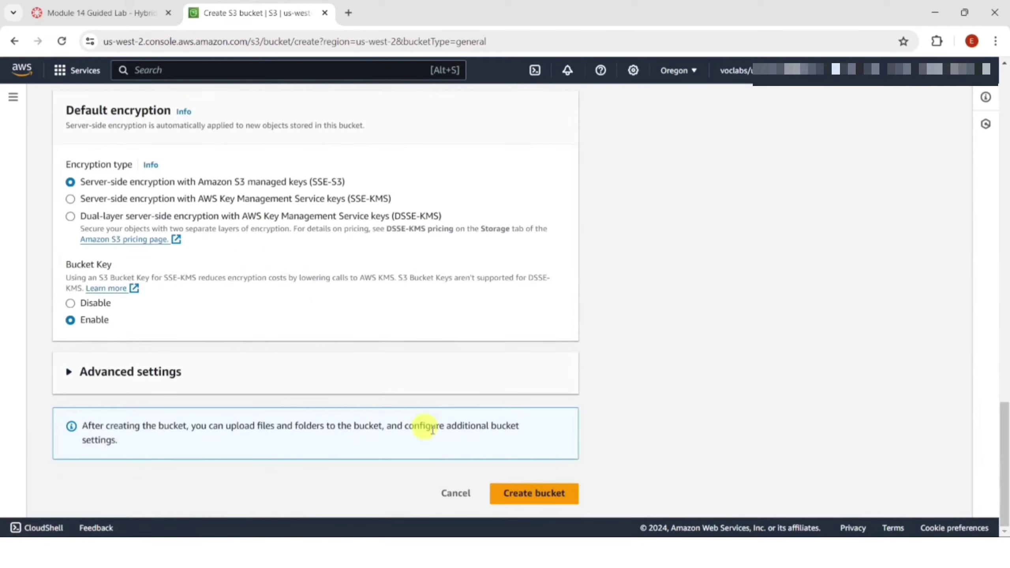
click(543, 498)
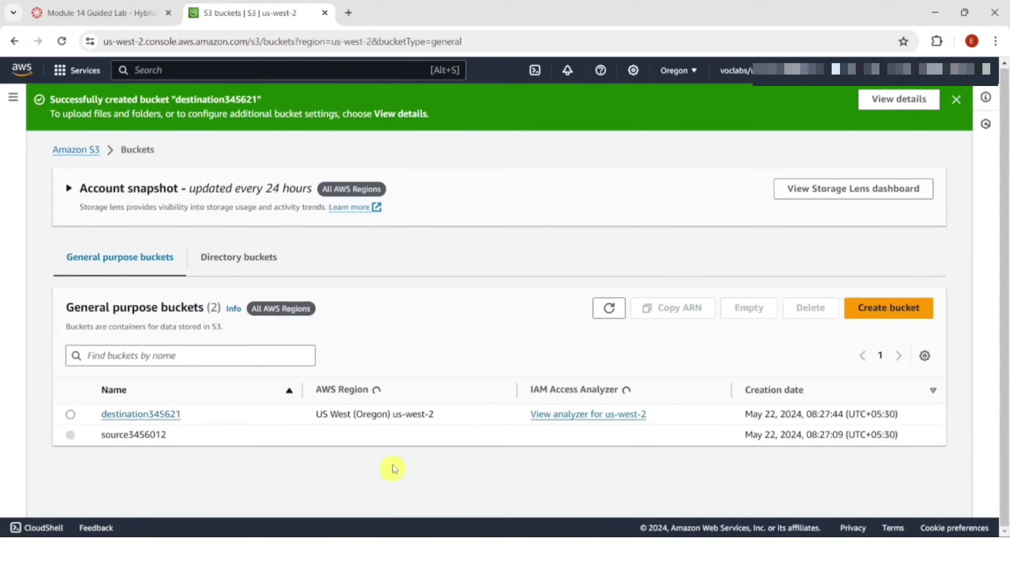
- Open the source3456012 bucket's management settings and start creating a replication rule
click(127, 436)
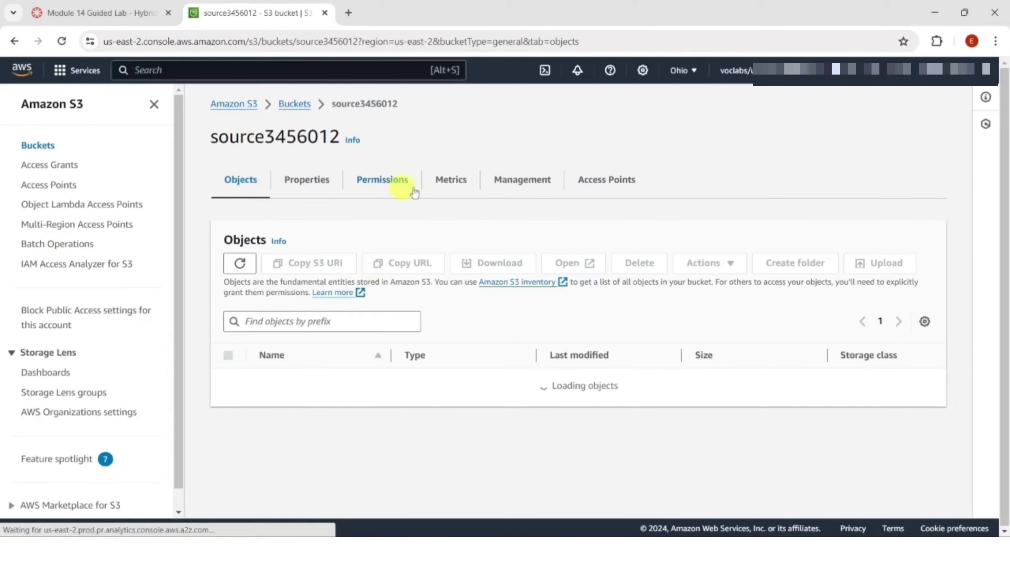
click(522, 182)
scroll(495, 238, down, 1)
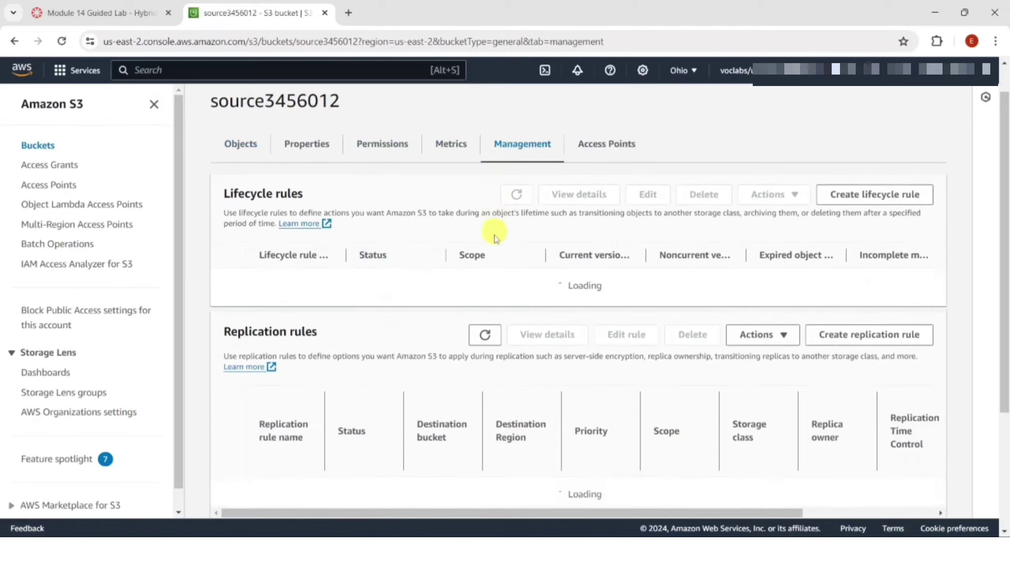
scroll(495, 238, down, 2)
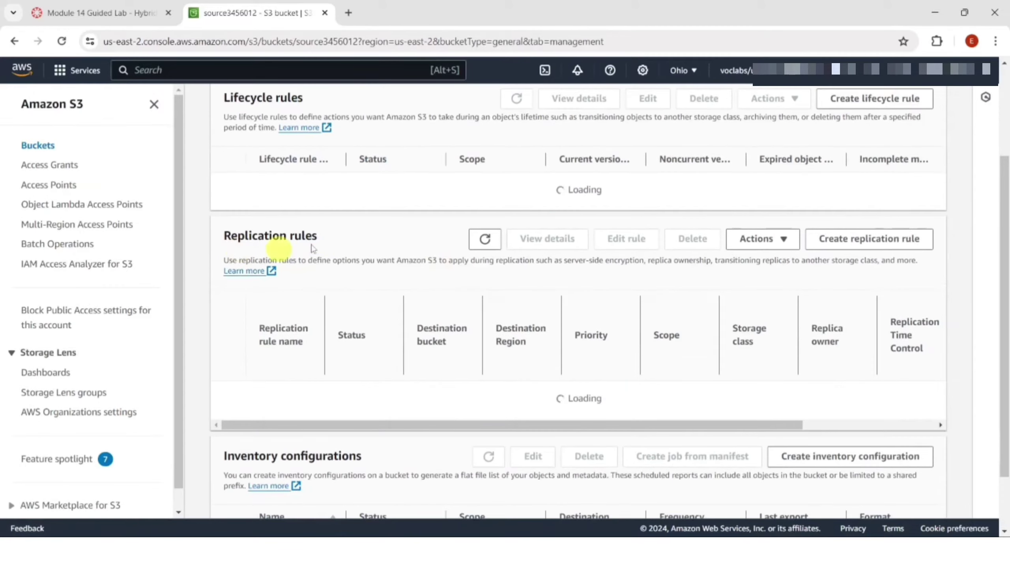
click(856, 240)
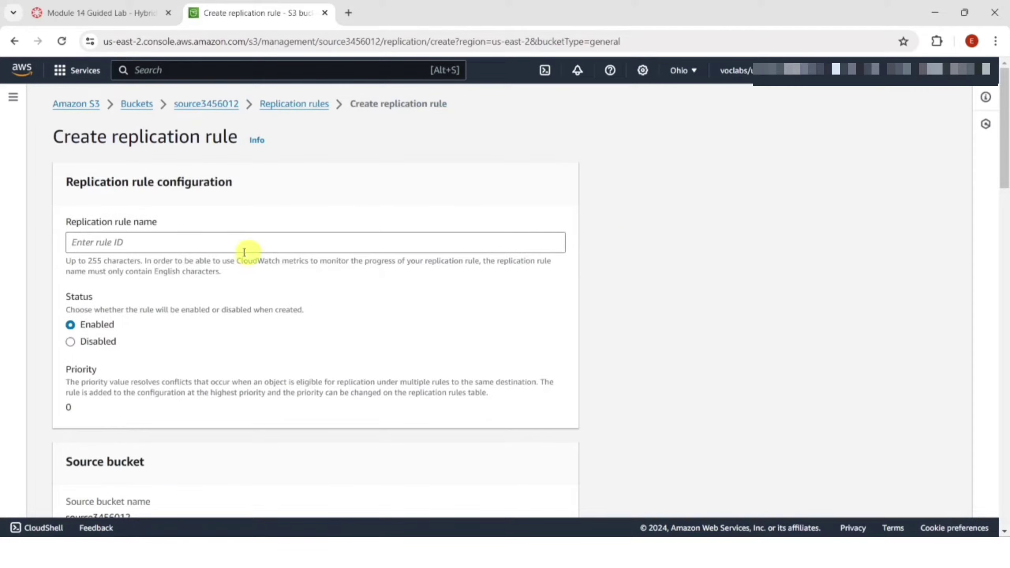
- Copy the rule name crr-full-bucket from the Task 3 lab instructions and enter it as the replication rule name
click(106, 12)
scroll(399, 398, down, 10)
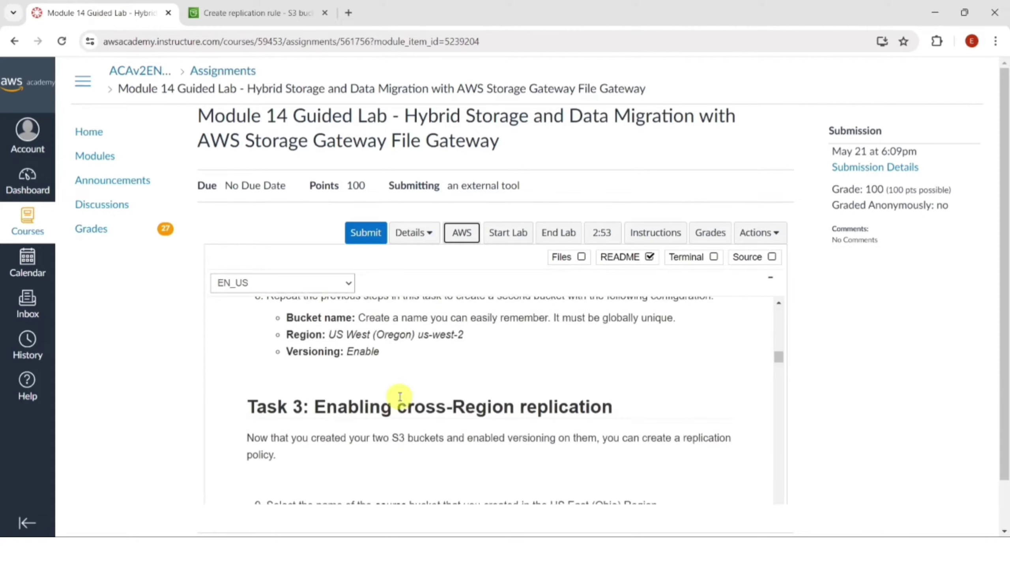
scroll(400, 397, down, 1)
drag(404, 422, 490, 421)
key(ctrl+c)
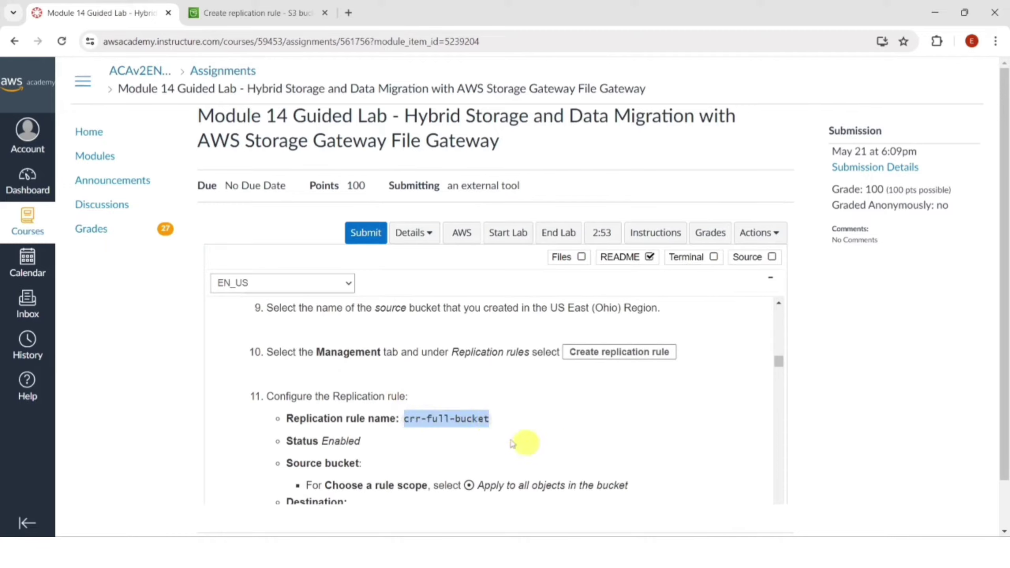
click(251, 13)
click(214, 242)
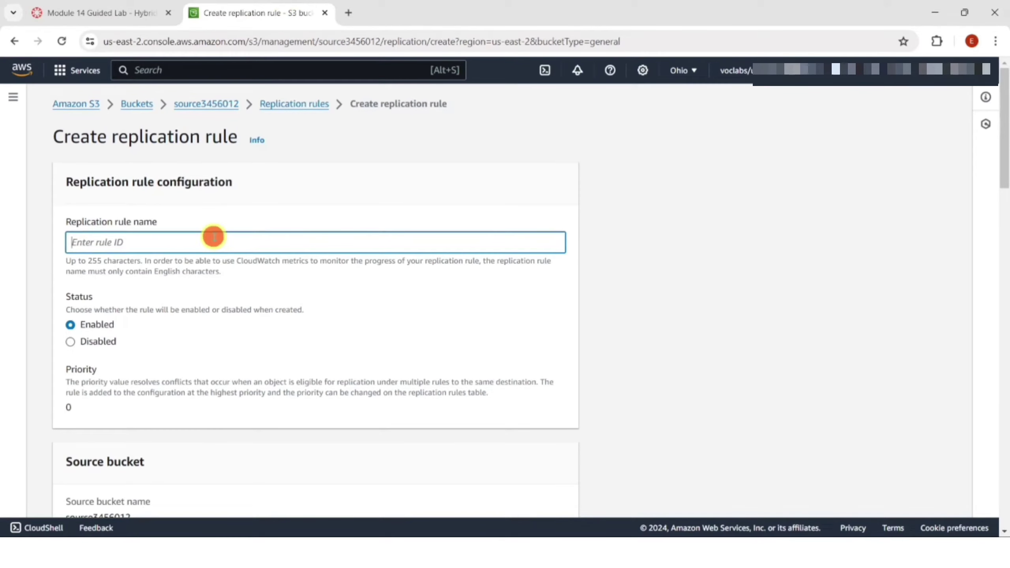
key(ctrl+v)
- Set the replication rule scope to apply to all objects in the source bucket
scroll(135, 300, down, 4)
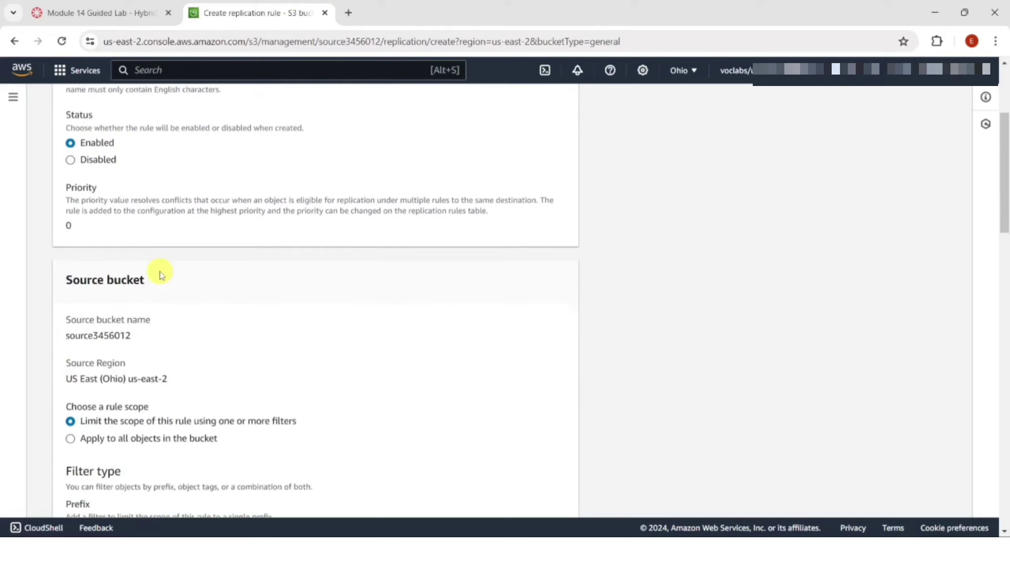
scroll(160, 274, down, 3)
click(159, 295)
- Browse this account's S3 buckets and choose destination345621 as the replication destination
scroll(198, 251, down, 3)
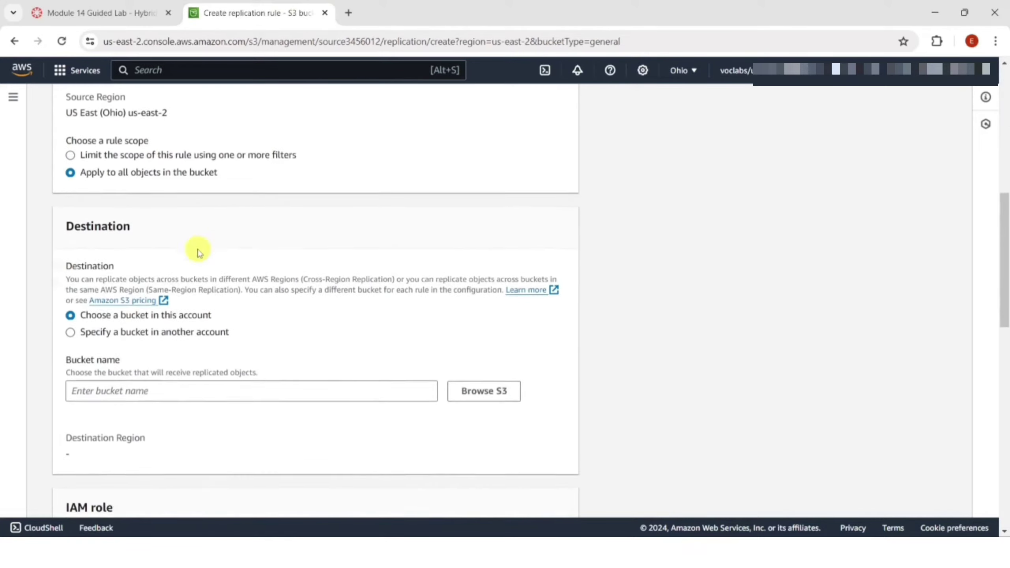
scroll(218, 176, down, 2)
click(468, 315)
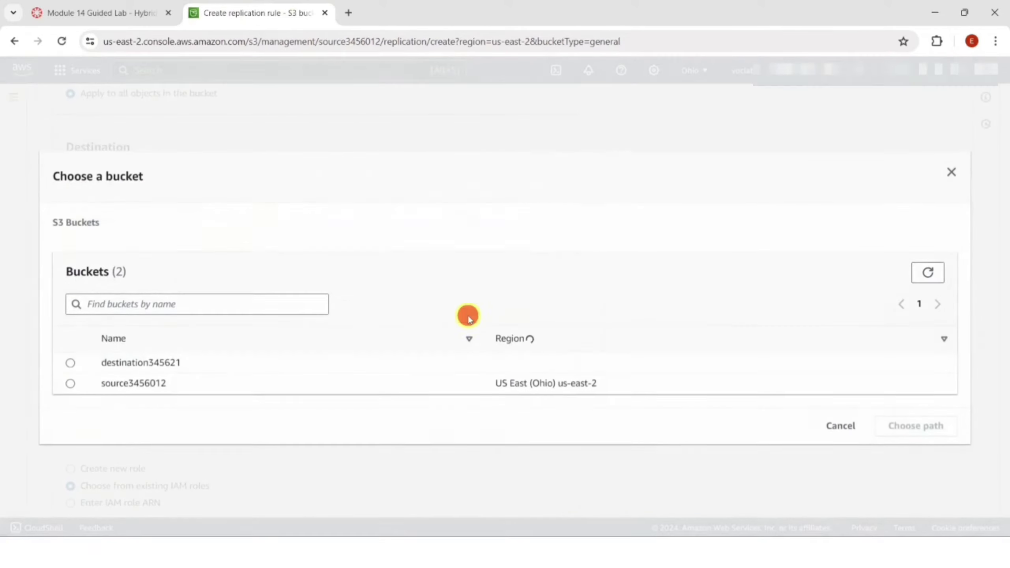
click(71, 363)
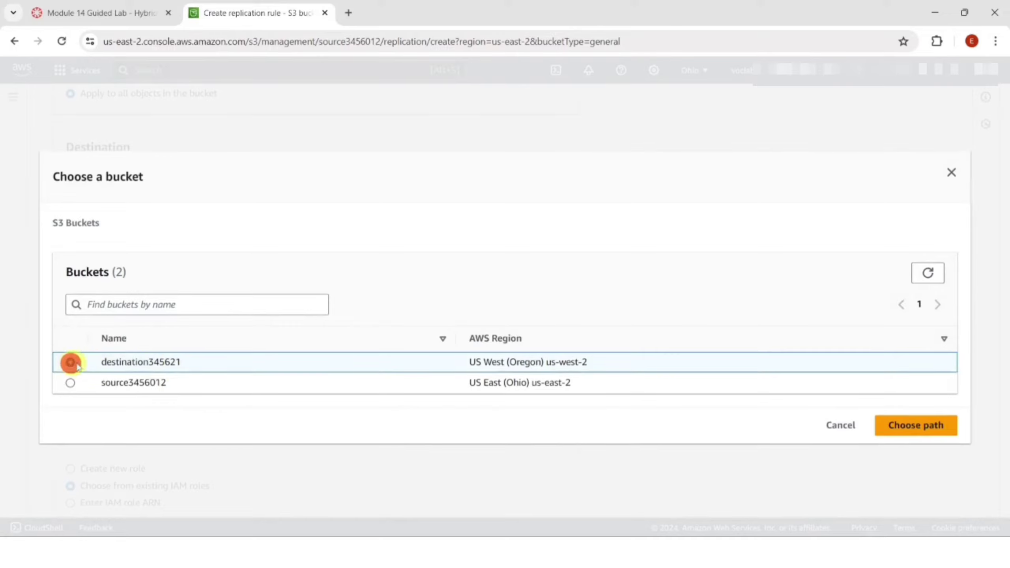
click(891, 425)
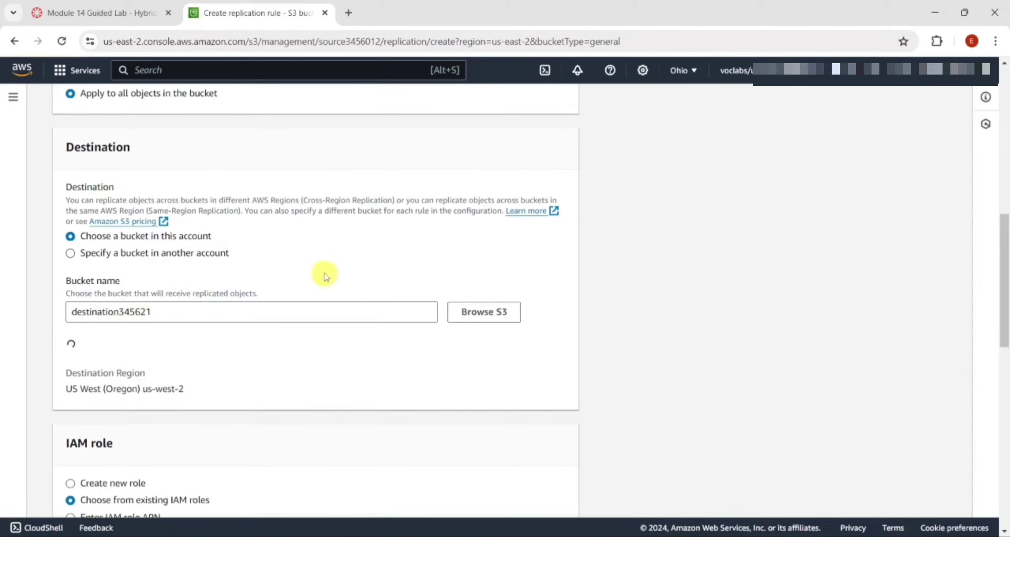
- Assign the existing IAM role S3-CRR-Role to the replication rule
scroll(318, 287, down, 5)
click(255, 353)
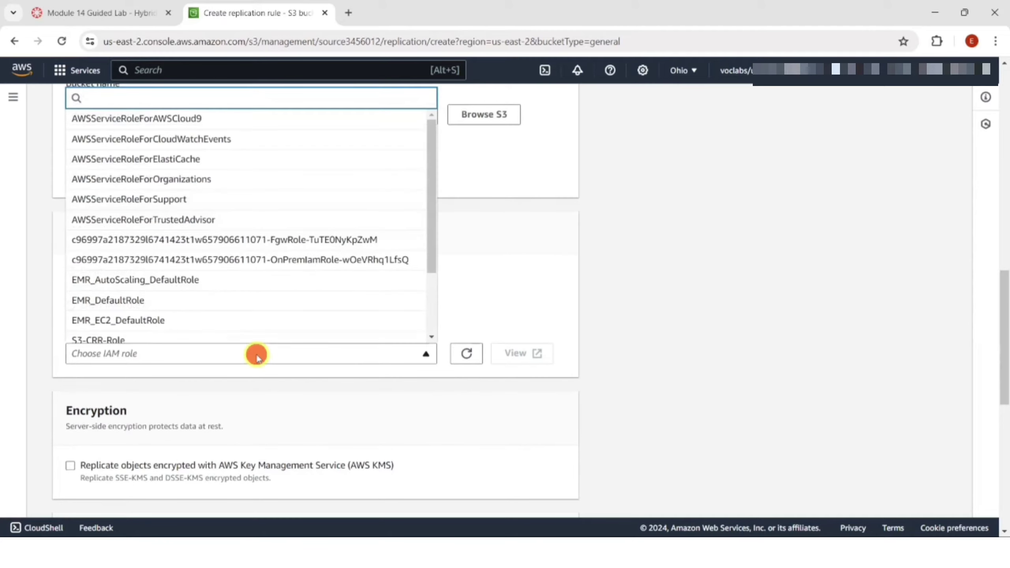
scroll(231, 323, down, 2)
click(150, 285)
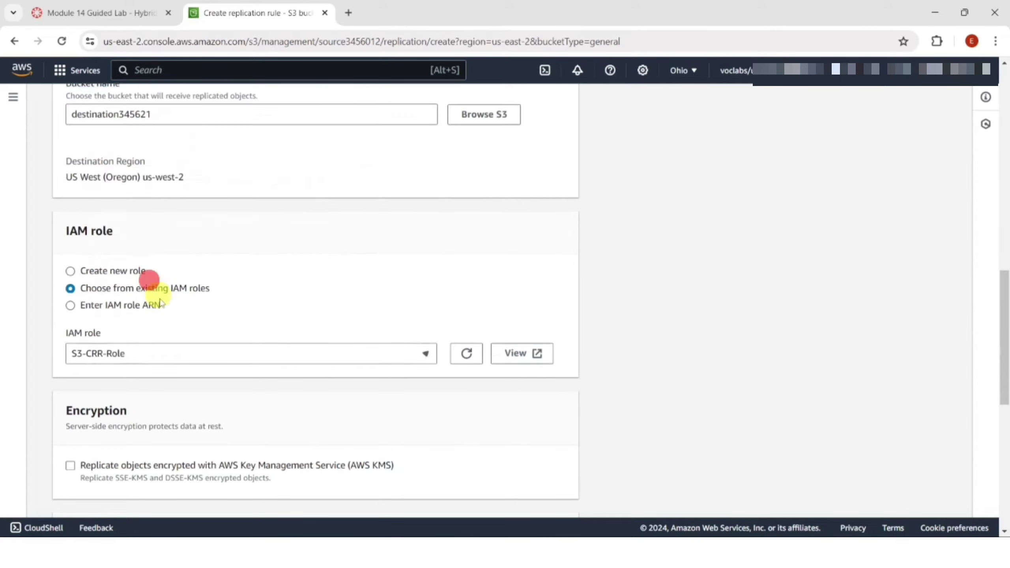
scroll(303, 270, down, 1)
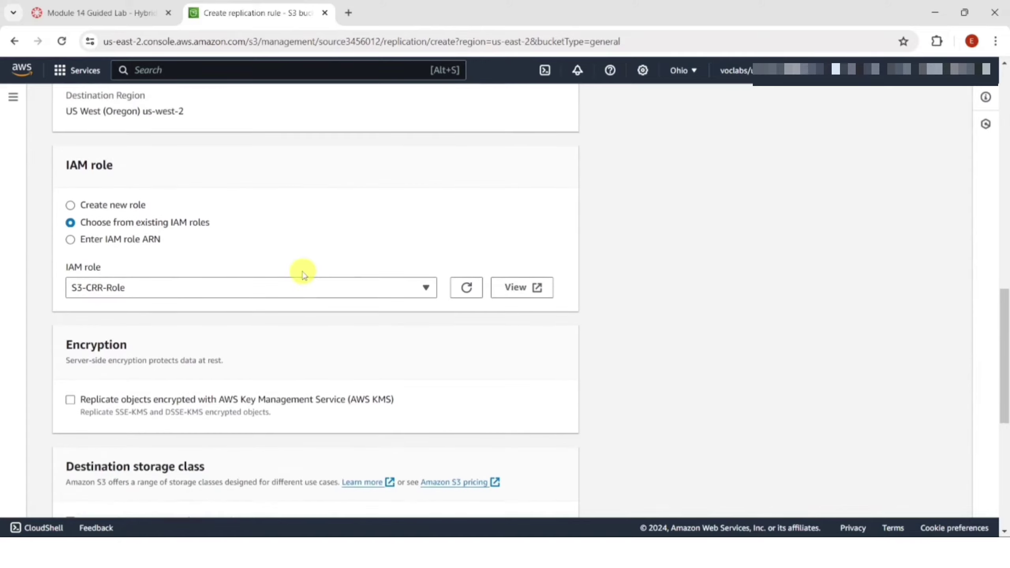
- Save the replication rule and choose not to replicate existing objects
scroll(288, 292, down, 6)
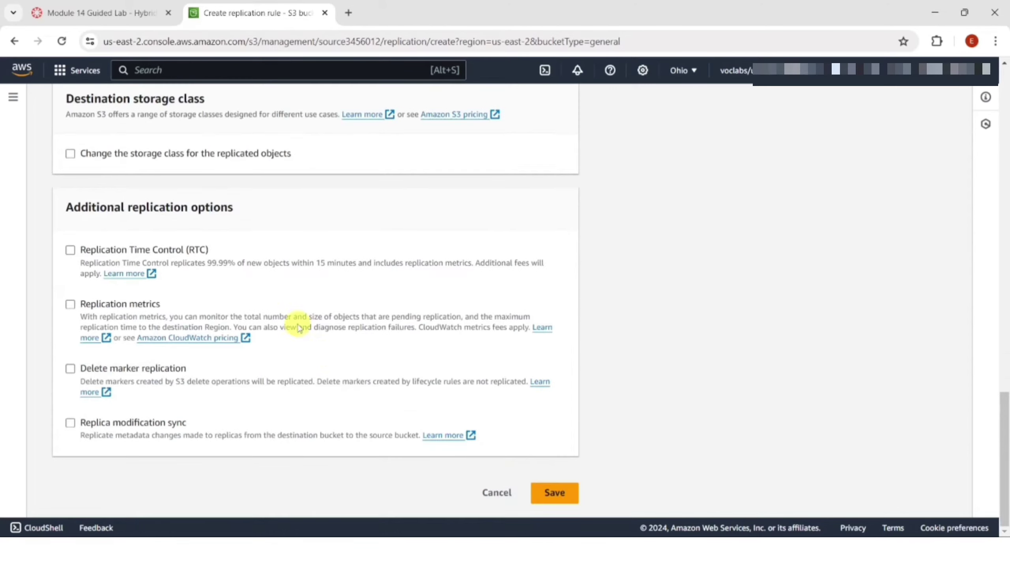
click(564, 494)
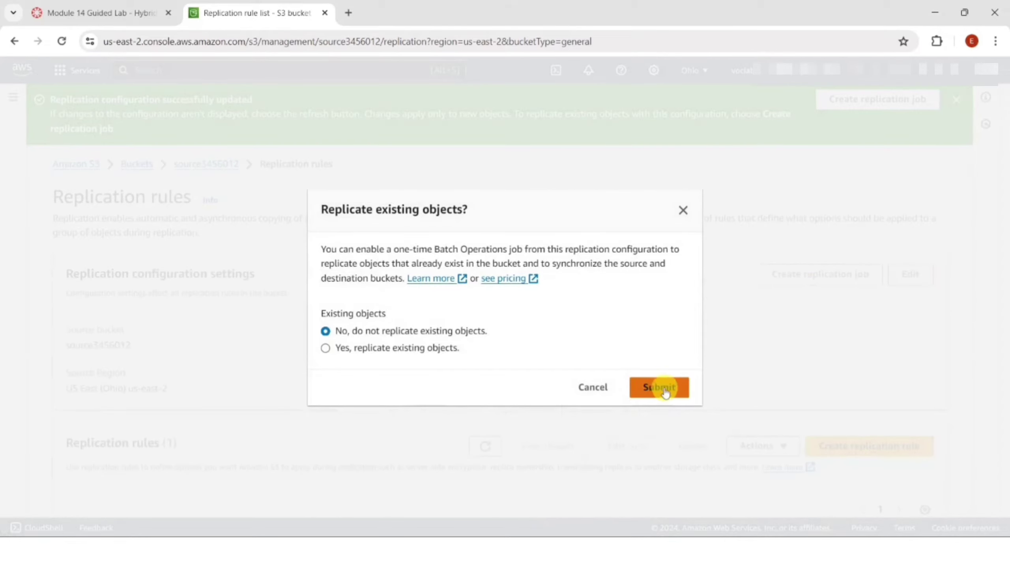
click(660, 387)
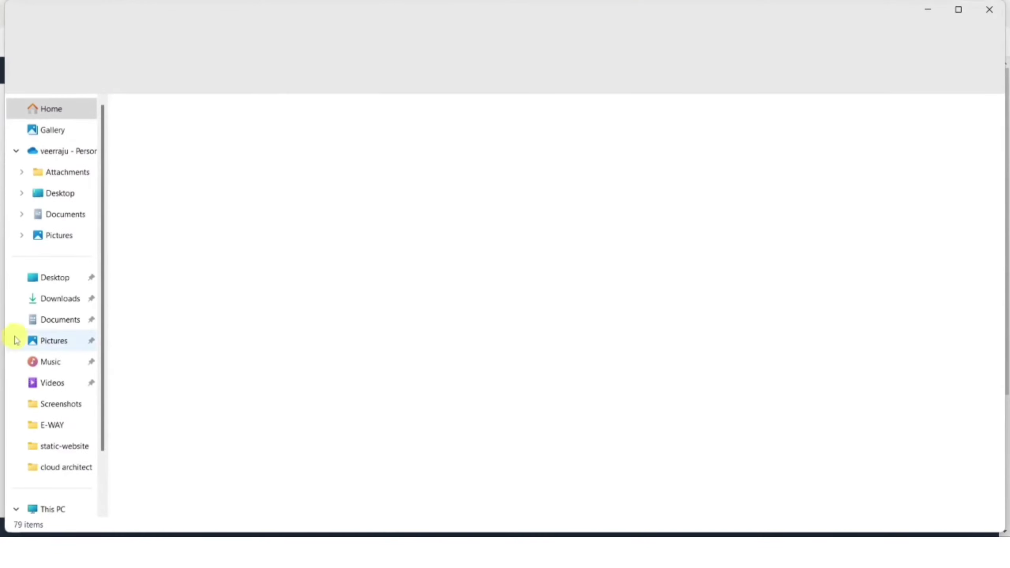
- Create an empty text document named sample in the Downloads folder
click(62, 304)
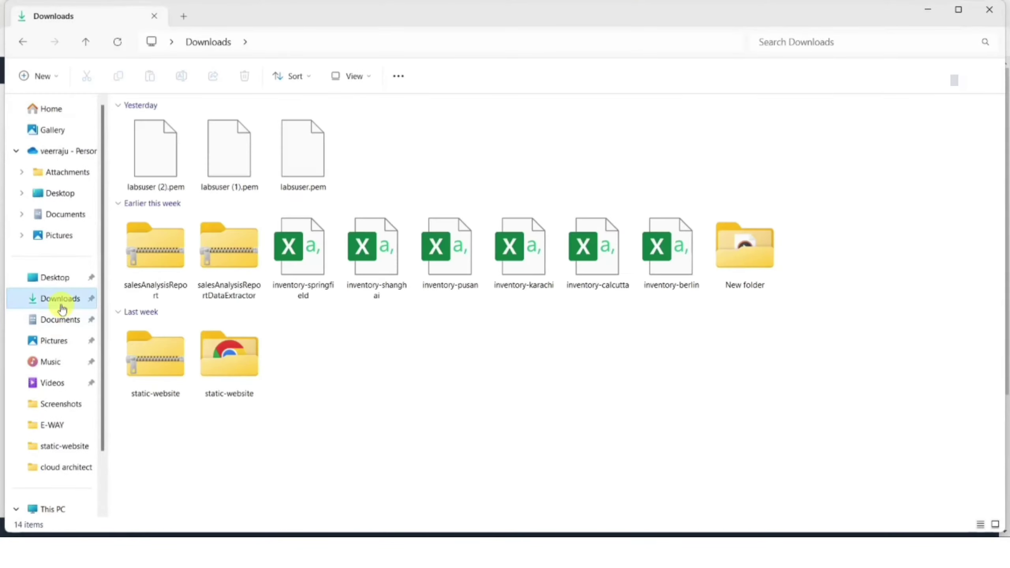
right_click(537, 124)
mouse_move(593, 214)
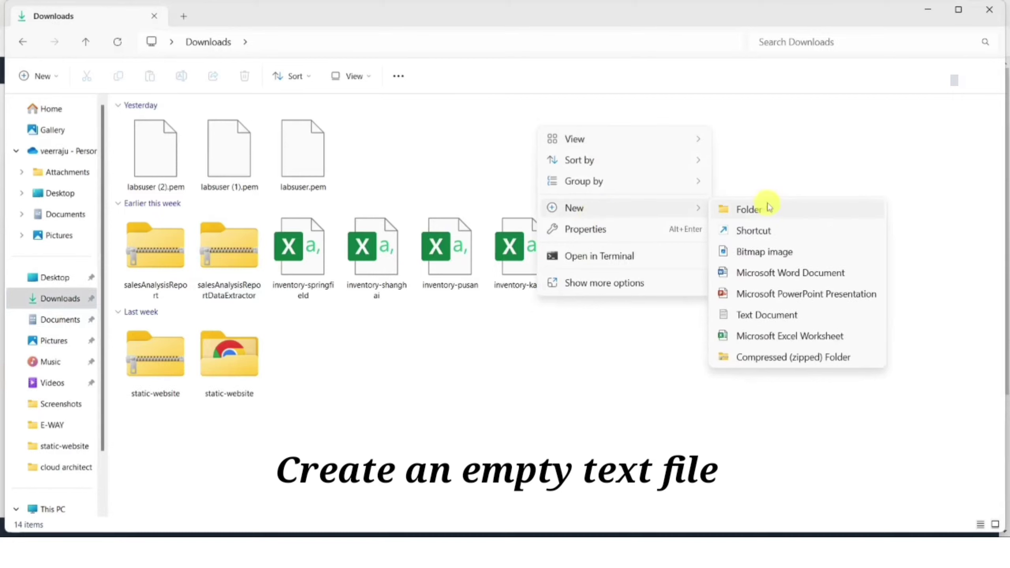
click(771, 316)
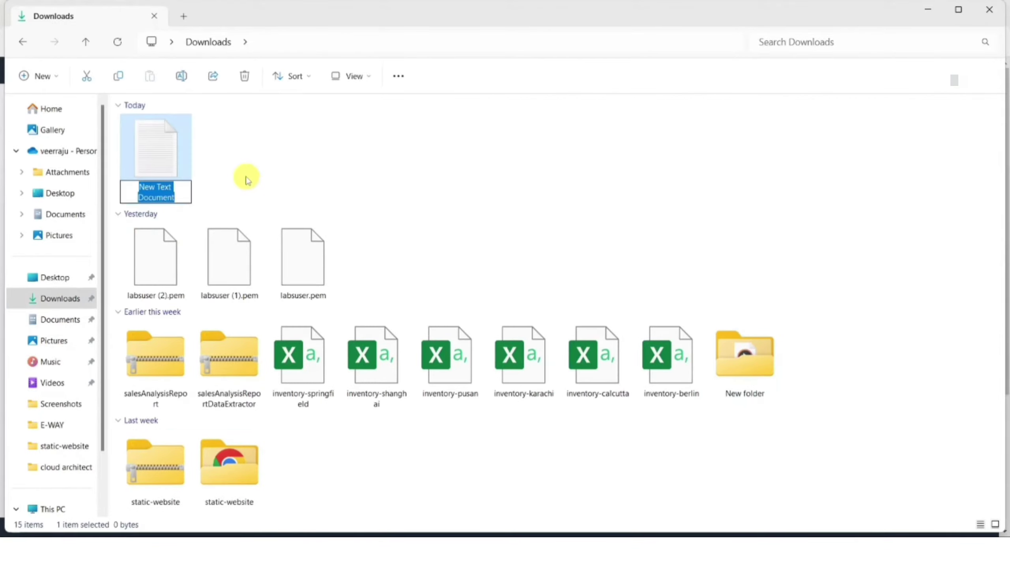
text(sample)
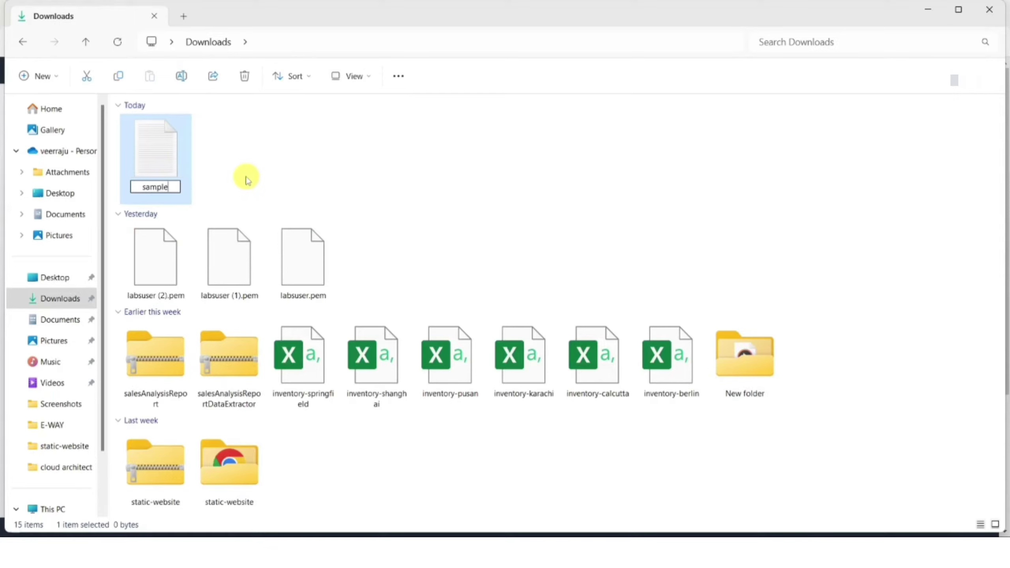
click(246, 179)
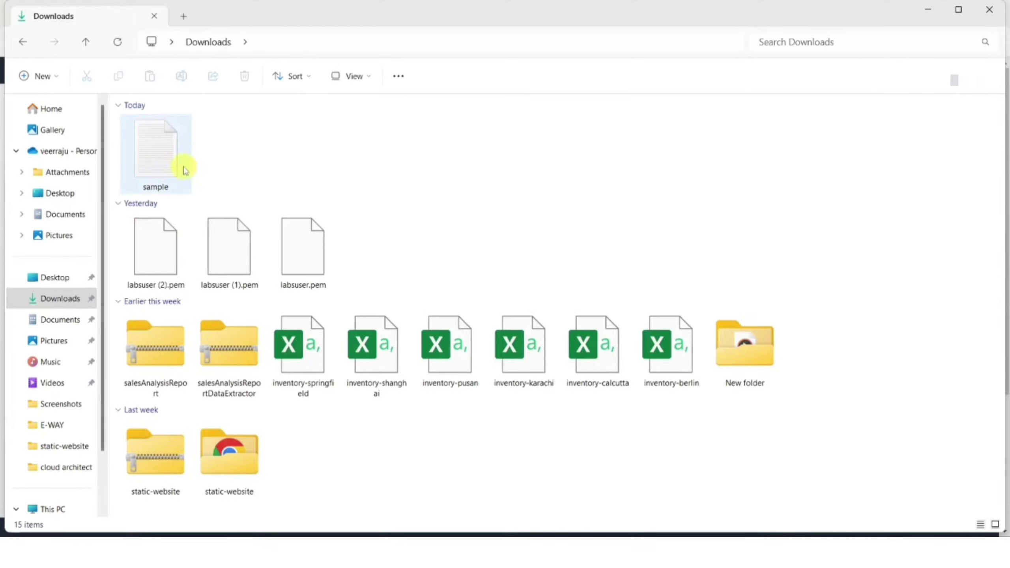
- Check the file type and size in the properties of the sample text file
right_click(158, 150)
click(217, 321)
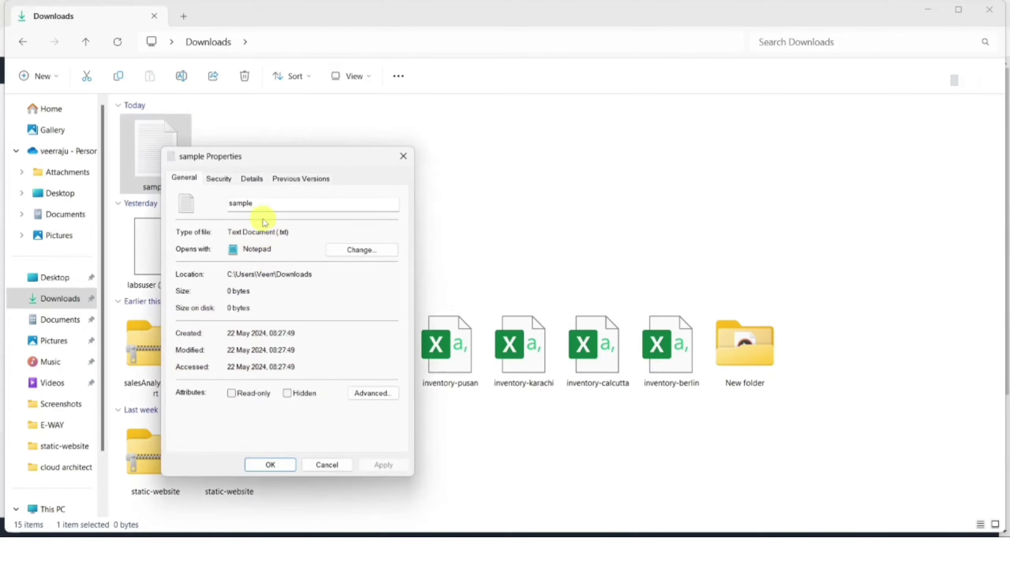
click(414, 157)
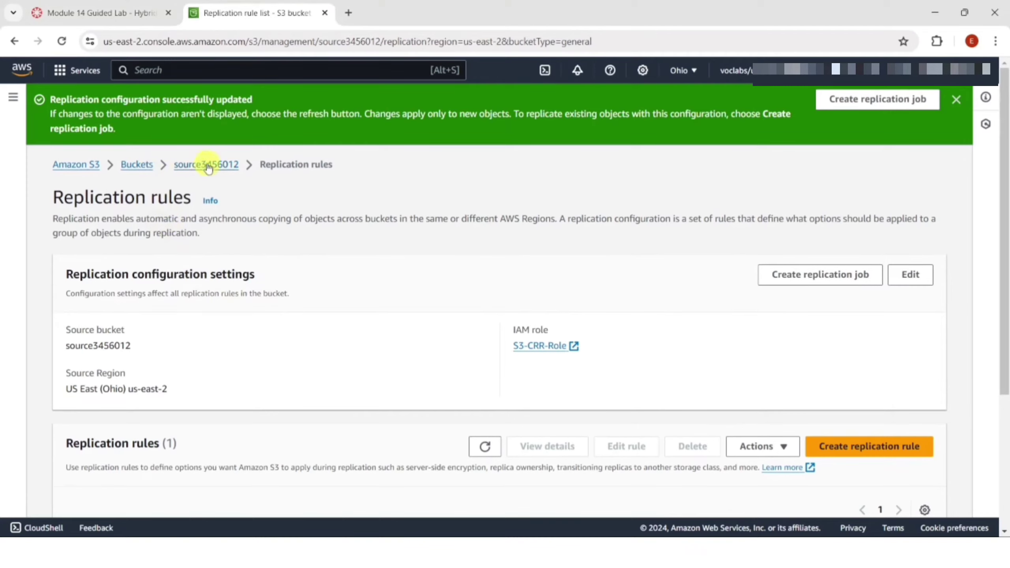
- Upload sample.txt from the Downloads folder to the source3456012 bucket
click(207, 166)
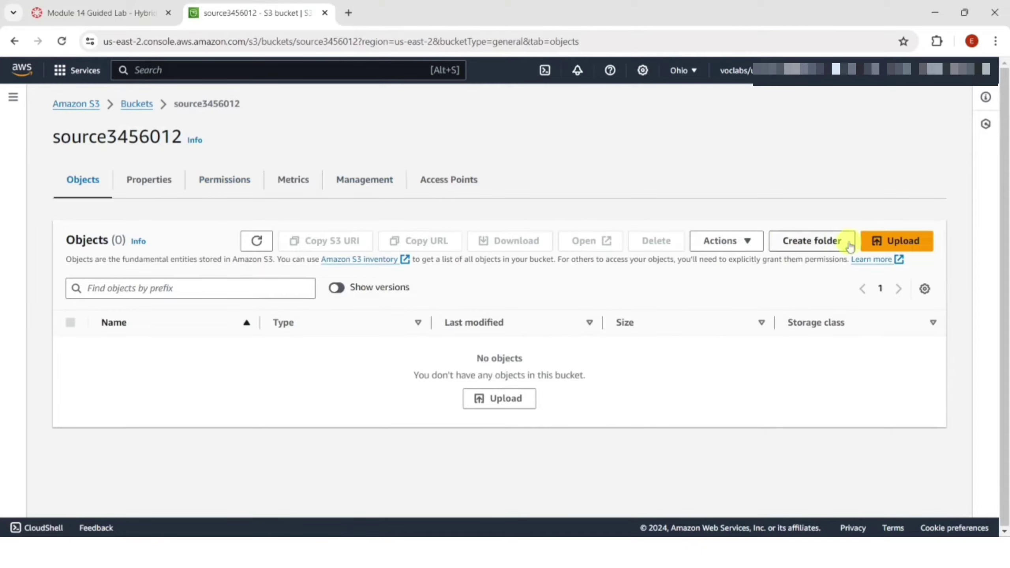
click(895, 241)
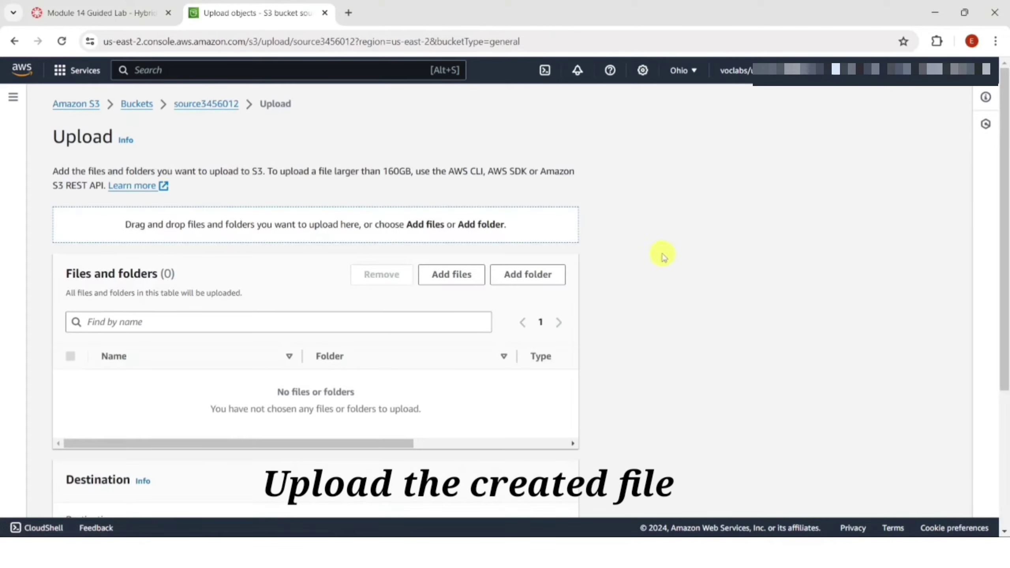
click(454, 275)
click(57, 191)
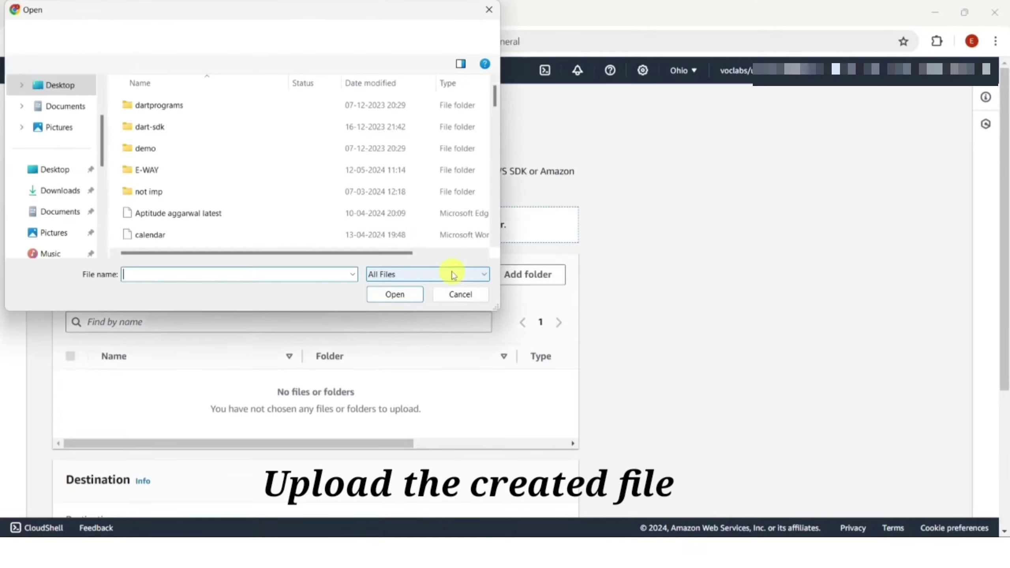
click(158, 128)
click(394, 295)
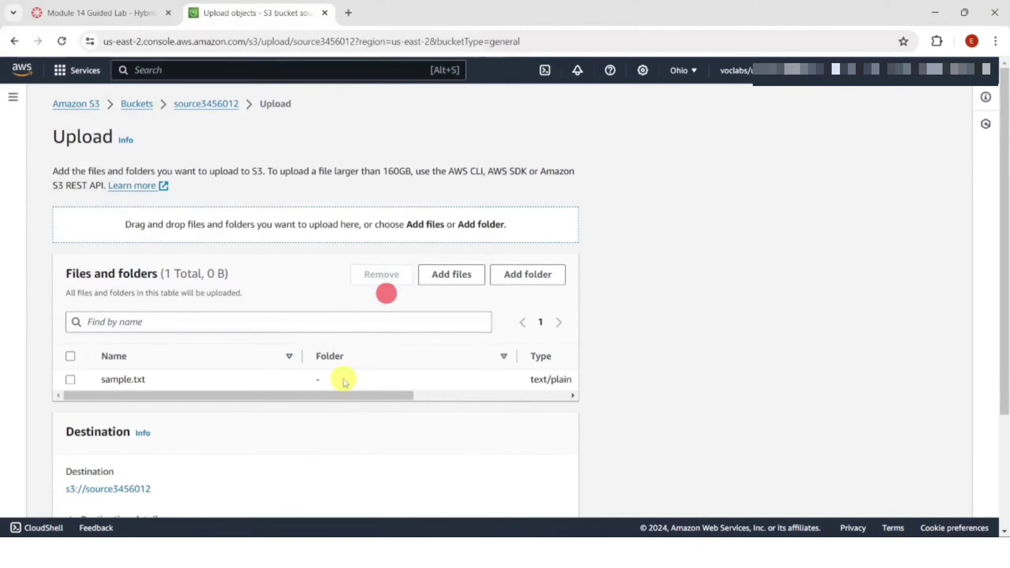
click(70, 380)
scroll(398, 370, down, 3)
click(543, 495)
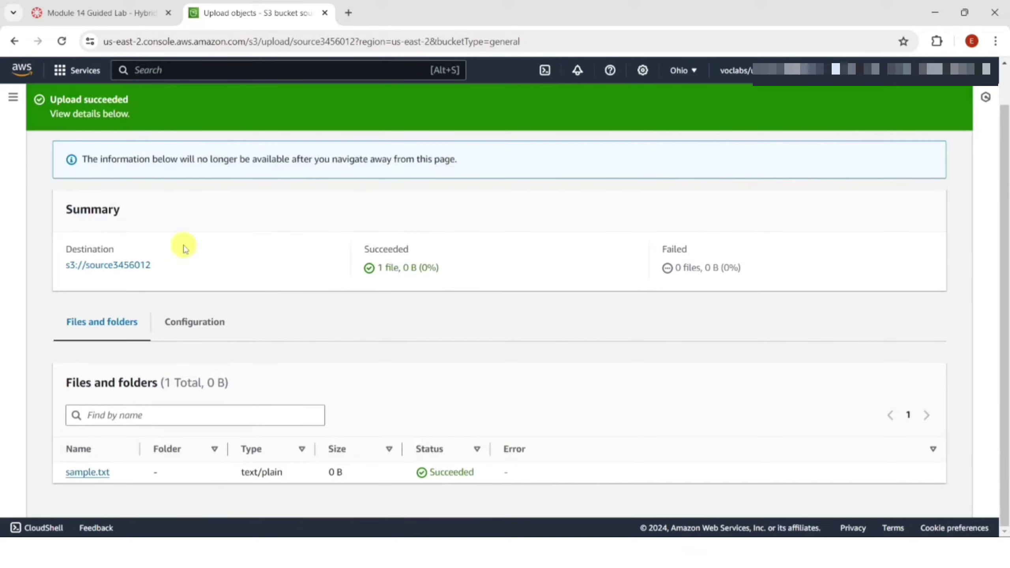
- Return to the bucket list and open destination345621 to check its objects for the replicated file
scroll(225, 406, up, 1)
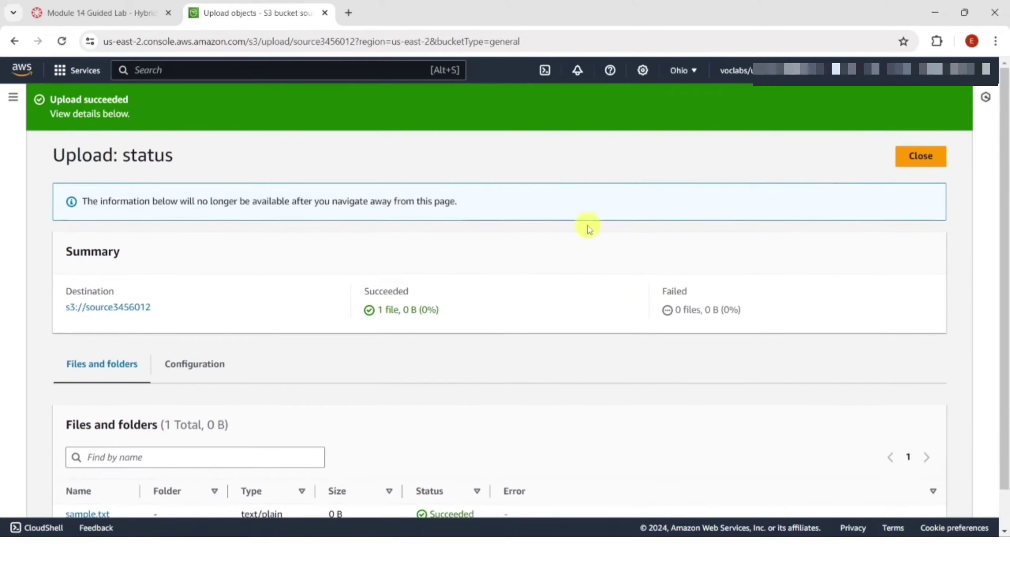
click(14, 41)
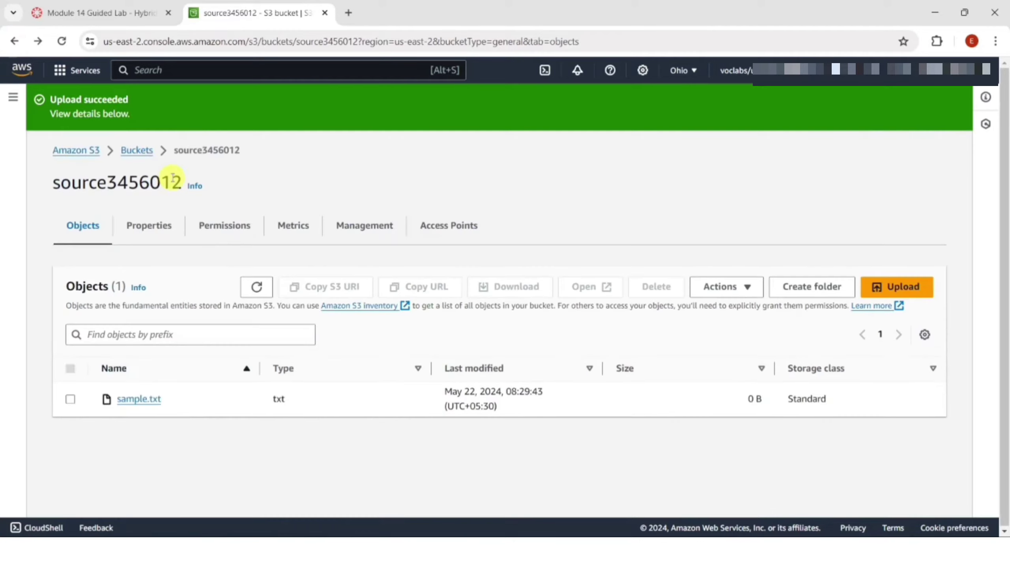
click(136, 150)
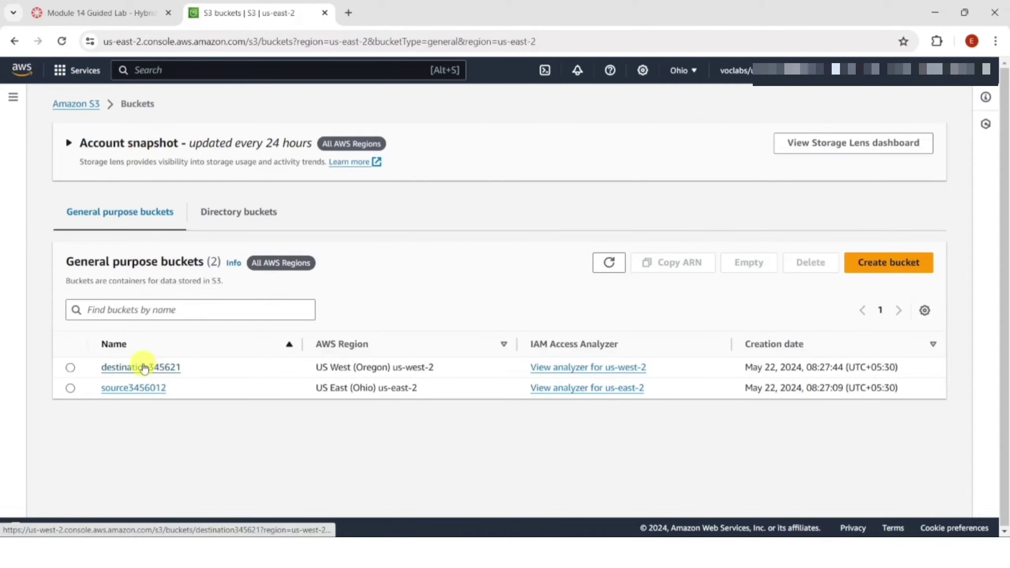
click(160, 368)
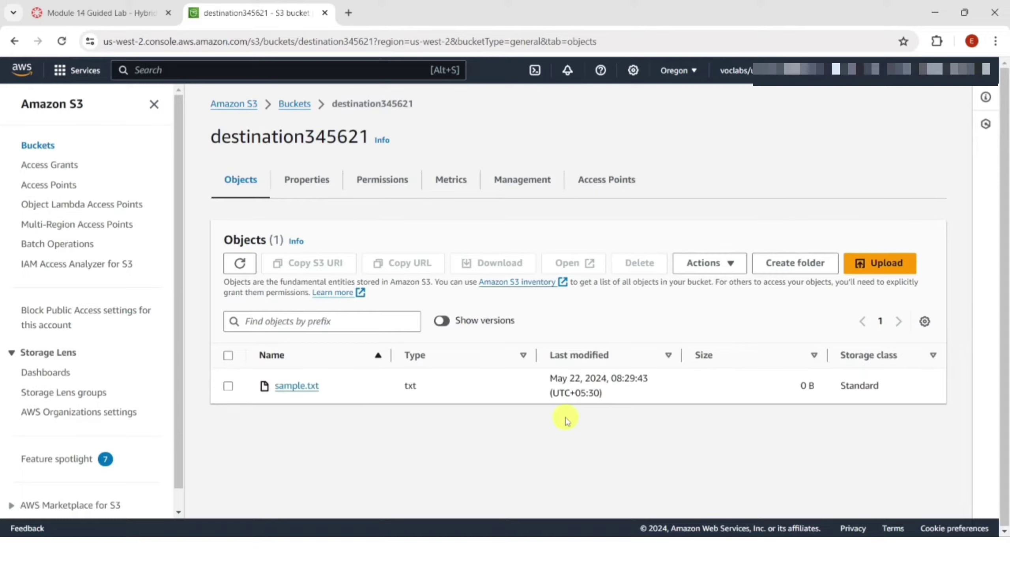
- Consult the lab instructions on creating the gateway and open the Storage Gateway service in the AWS console
click(128, 12)
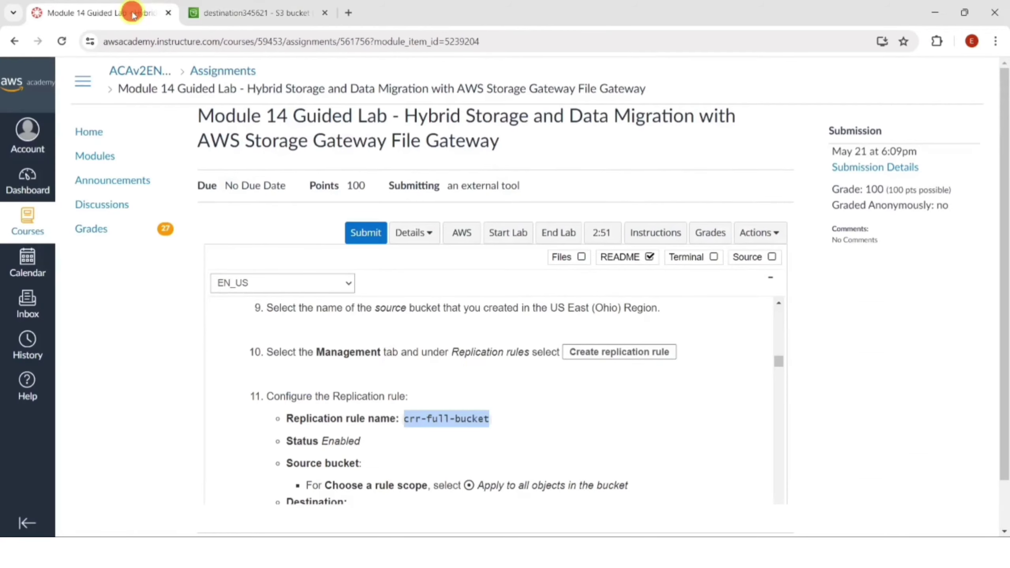
scroll(462, 375, down, 6)
scroll(462, 378, down, 10)
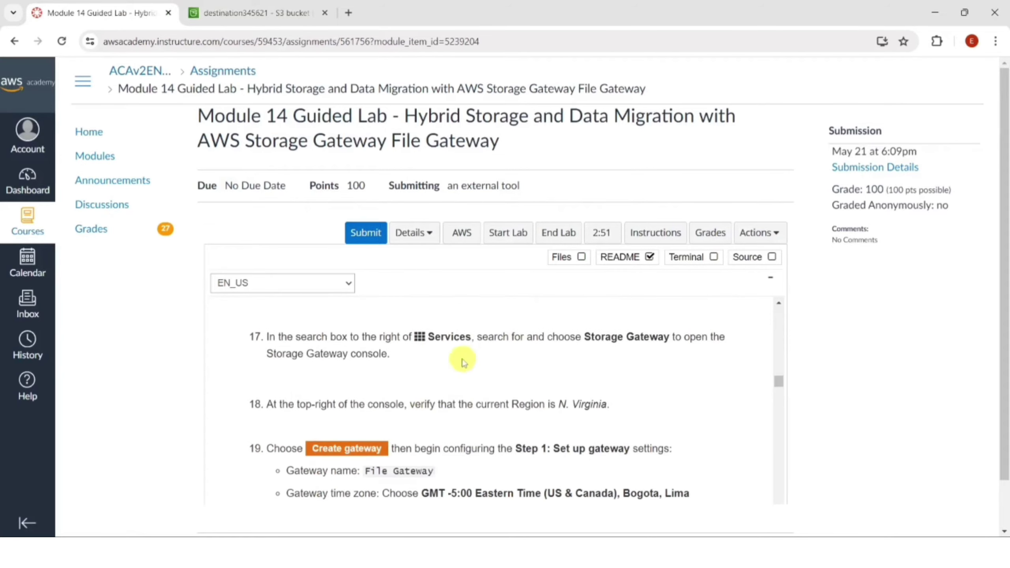
click(266, 12)
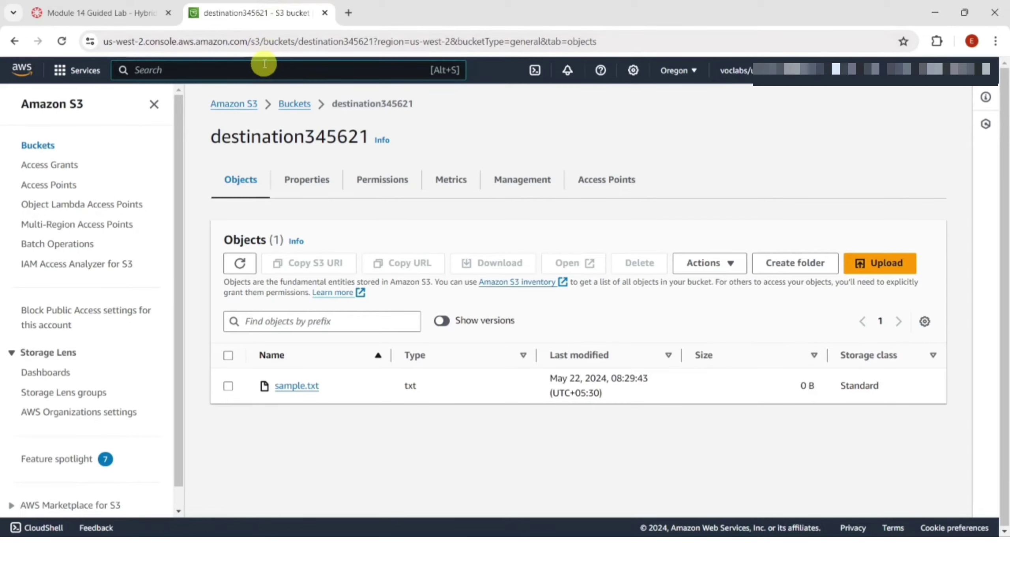
click(264, 63)
text(storage)
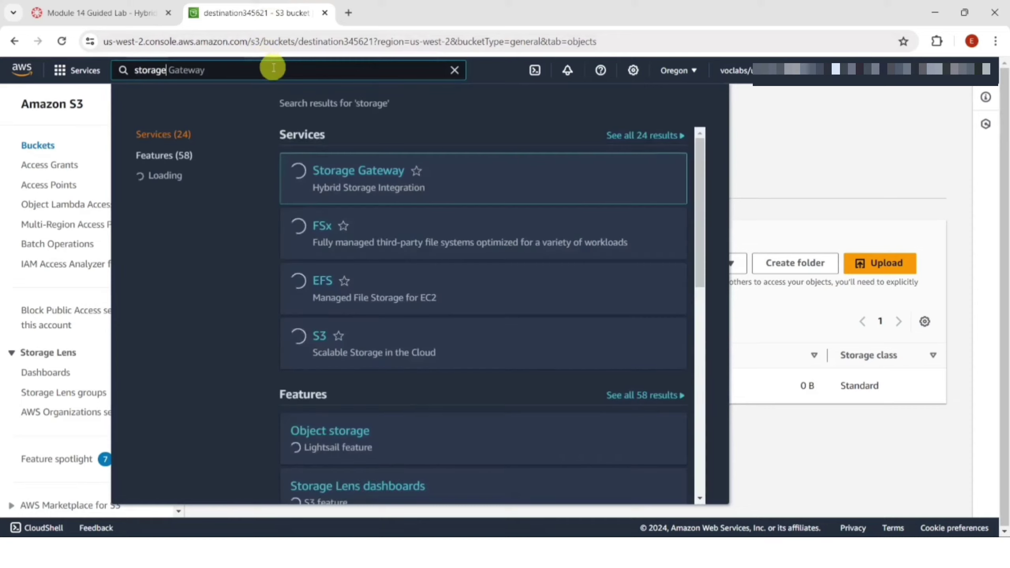
click(353, 171)
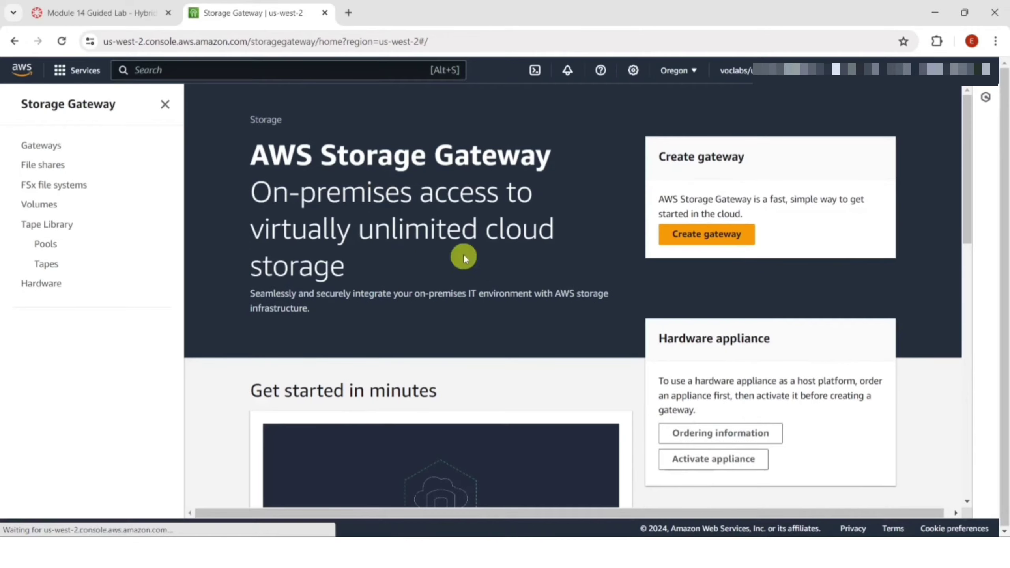
- Switch the Storage Gateway console to the US East (N. Virginia) Region and start creating a gateway
click(670, 71)
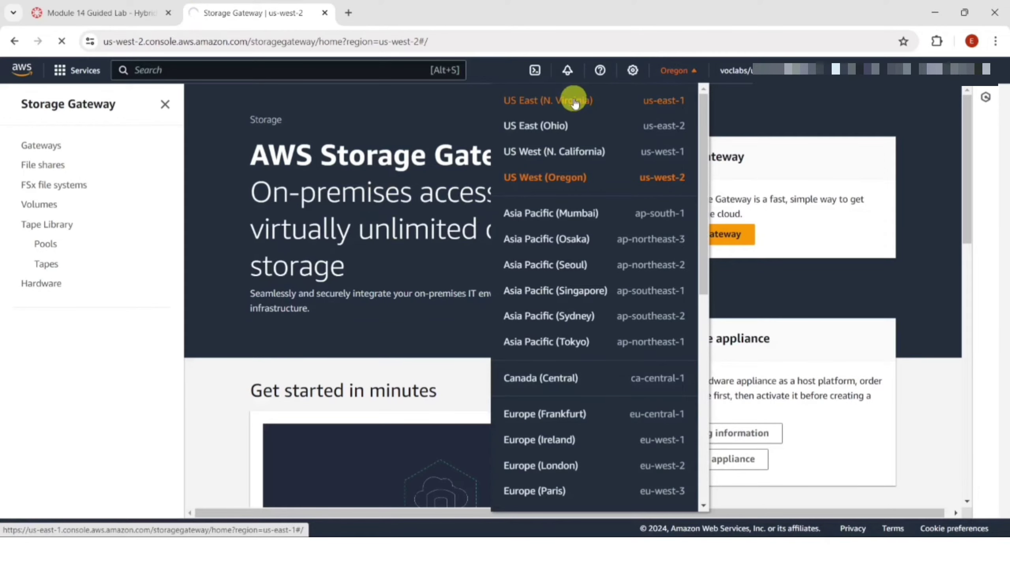
click(574, 101)
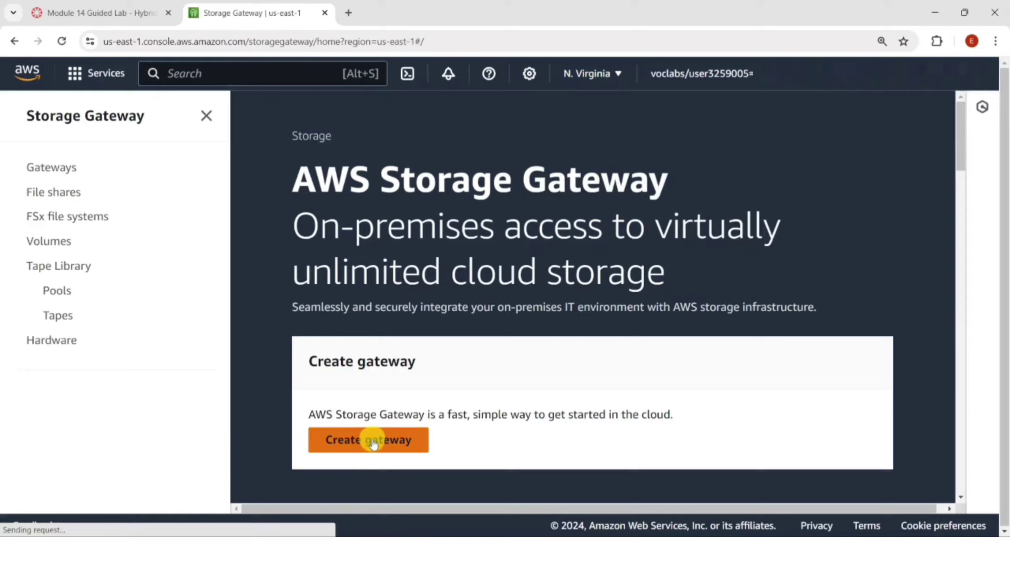
click(372, 440)
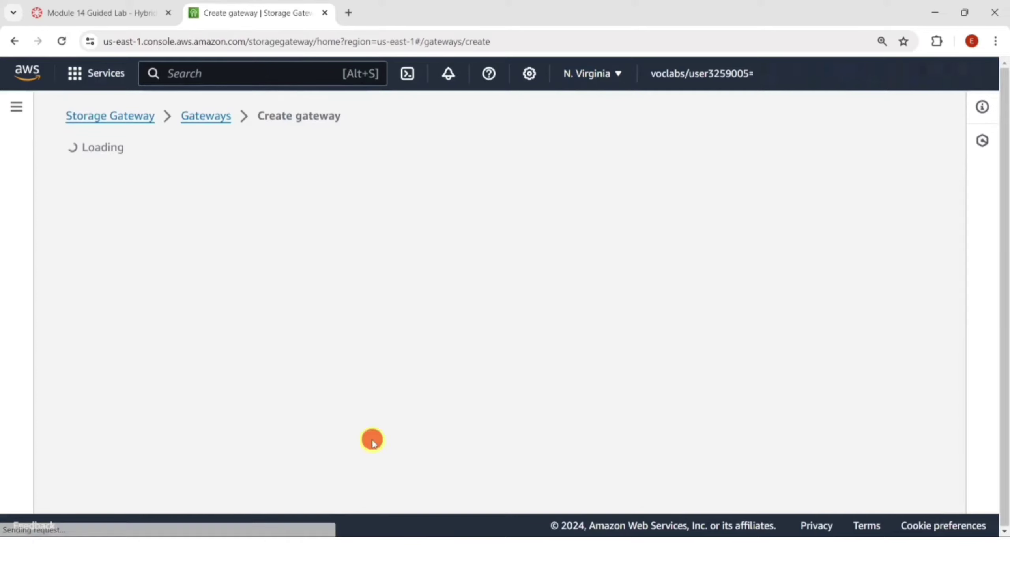
click(351, 235)
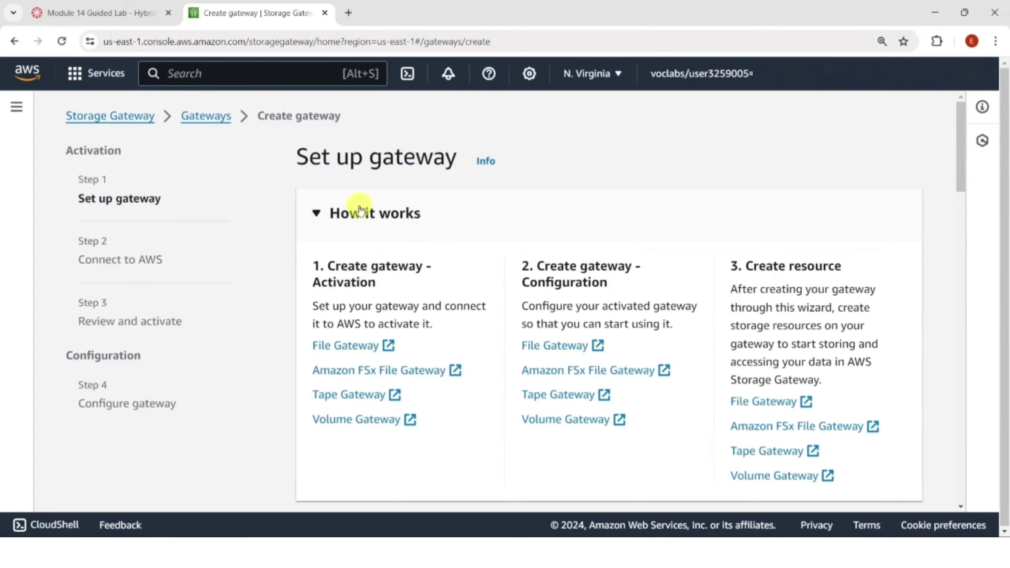
- Copy the name File Gateway from step 19 of the lab instructions and enter it as the gateway name
click(104, 13)
scroll(416, 385, down, 2)
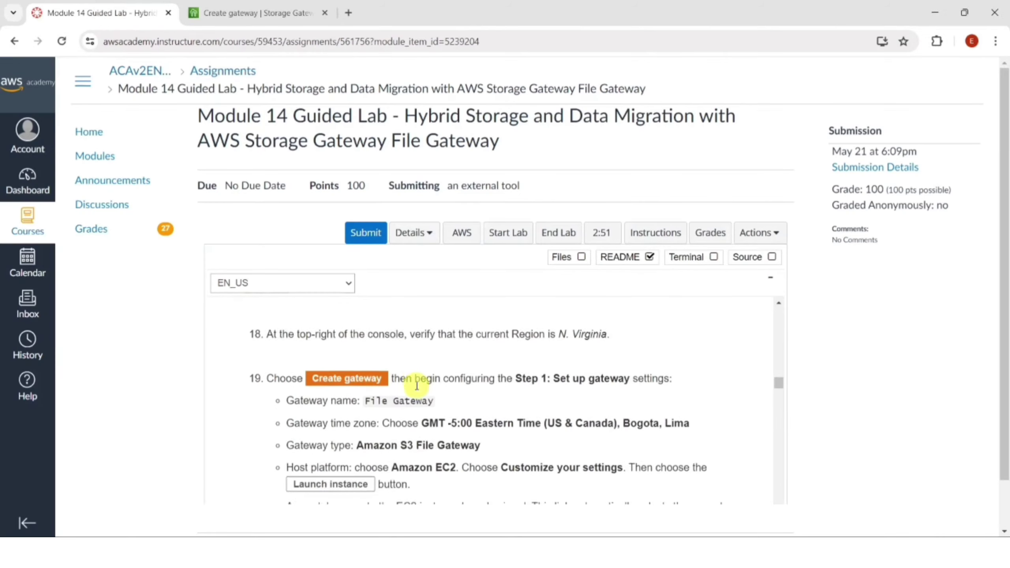
scroll(417, 385, down, 2)
drag(365, 338, 434, 338)
key(ctrl+c)
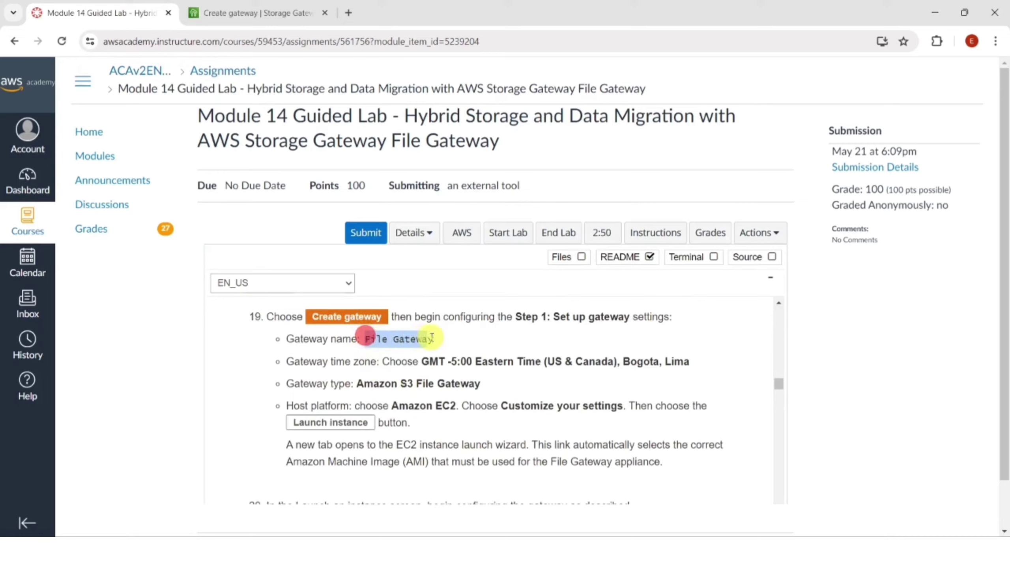
click(258, 13)
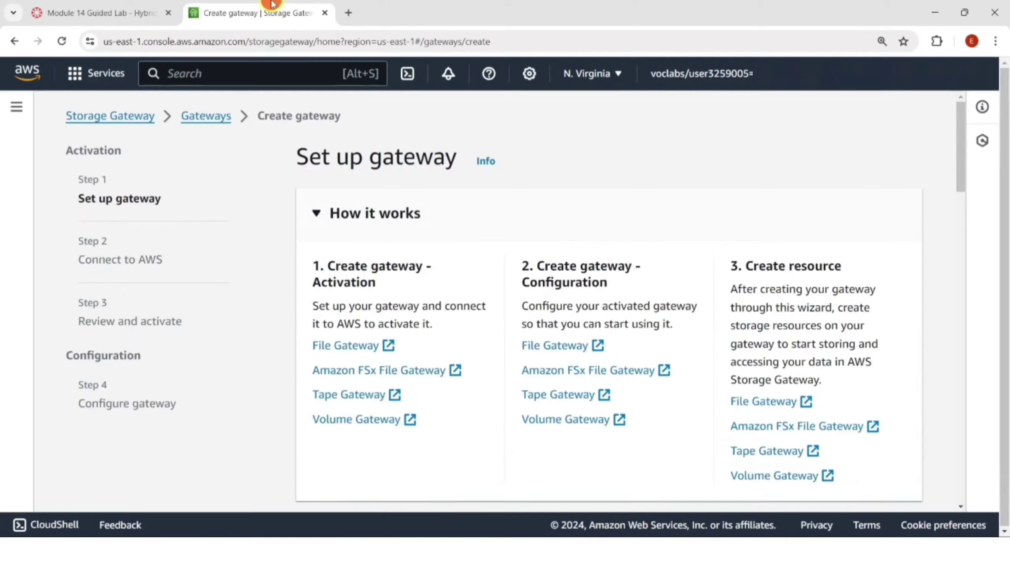
scroll(451, 309, down, 7)
click(431, 287)
key(ctrl+v)
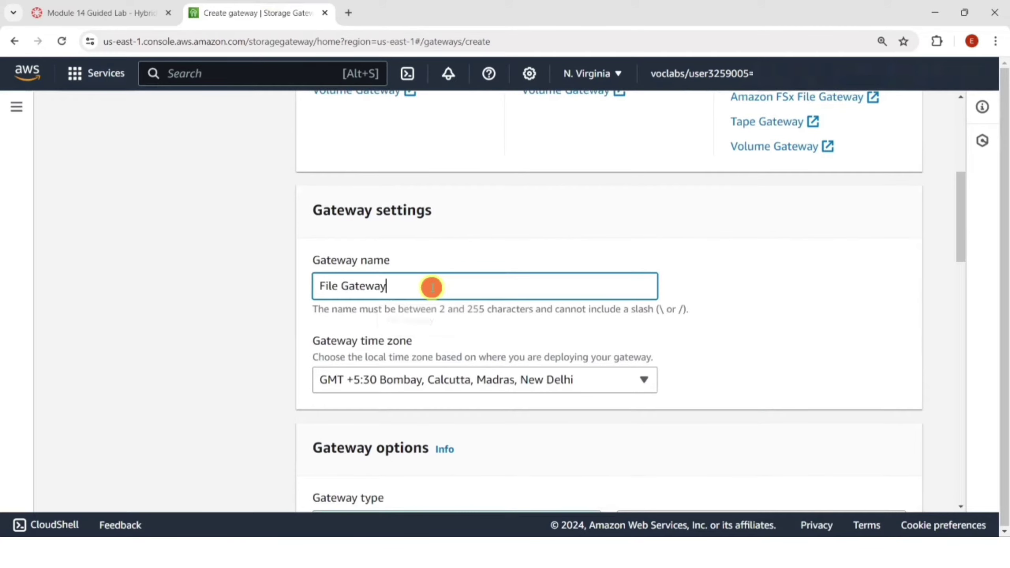
- Copy the time zone from step 19 of the lab instructions and set the gateway time zone to GMT -5:00 Eastern Time (US & Canada), Bogota, Lima
click(104, 12)
drag(421, 361, 540, 360)
key(ctrl+c)
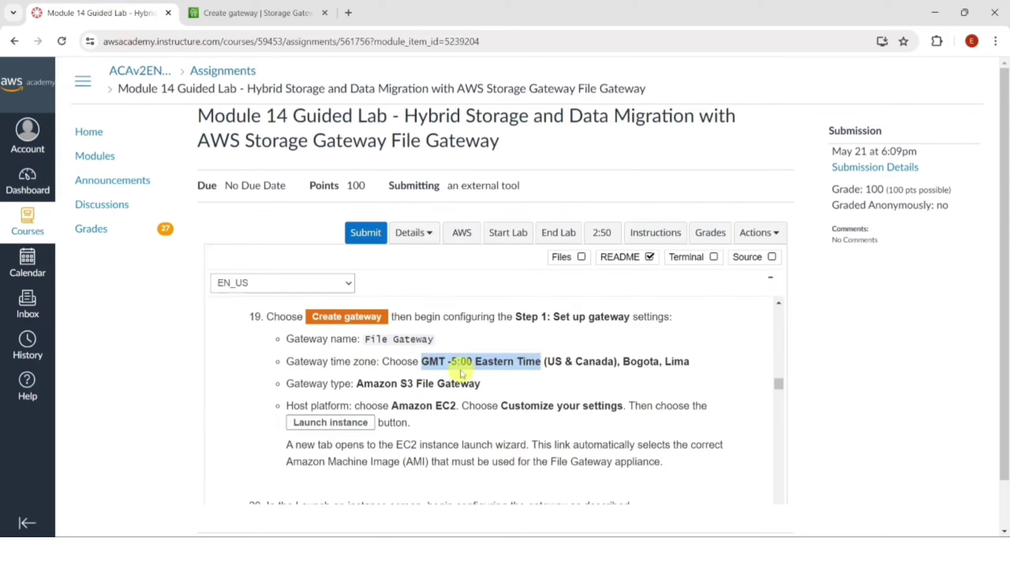
click(279, 10)
click(424, 378)
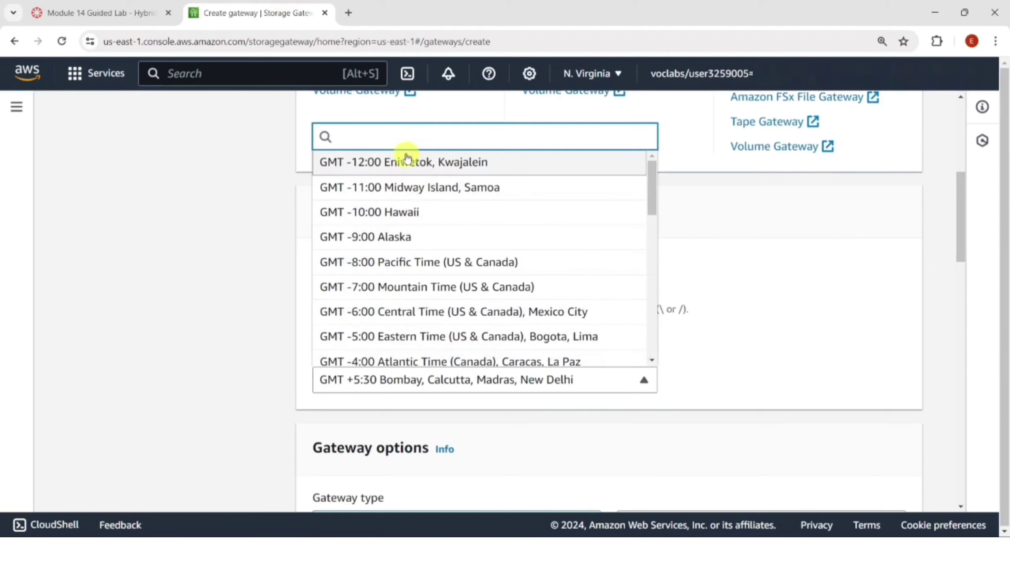
key(ctrl+v)
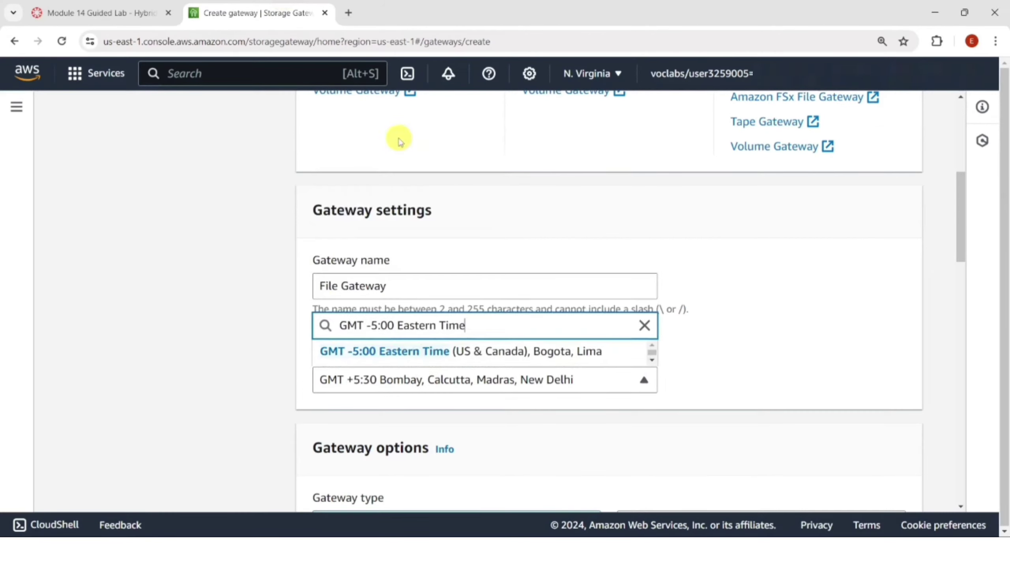
click(415, 356)
- Set the gateway's host platform to Amazon EC2 with customized settings and open the EC2 instance launch wizard
scroll(699, 343, down, 3)
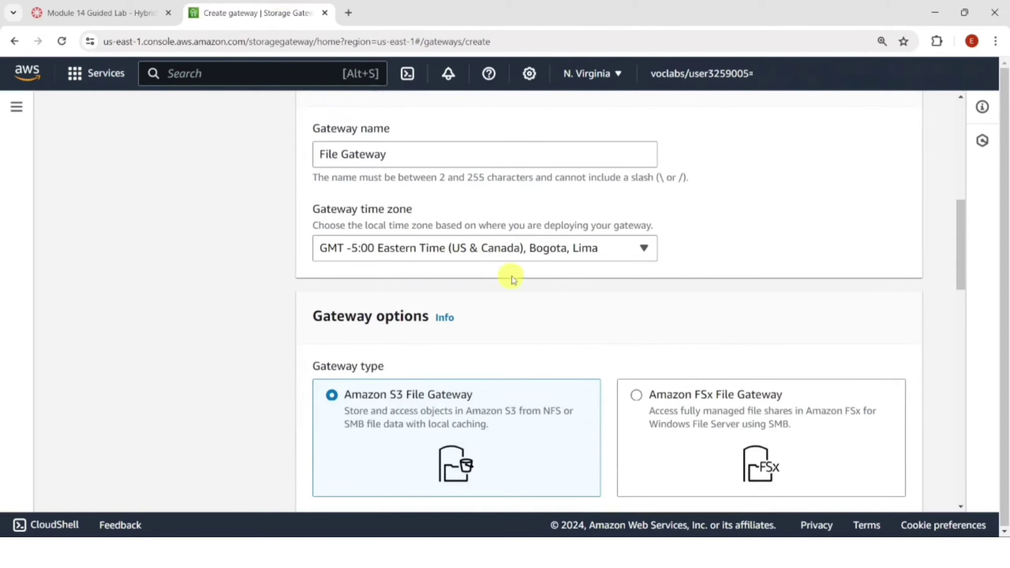
scroll(512, 278, down, 5)
scroll(455, 277, down, 8)
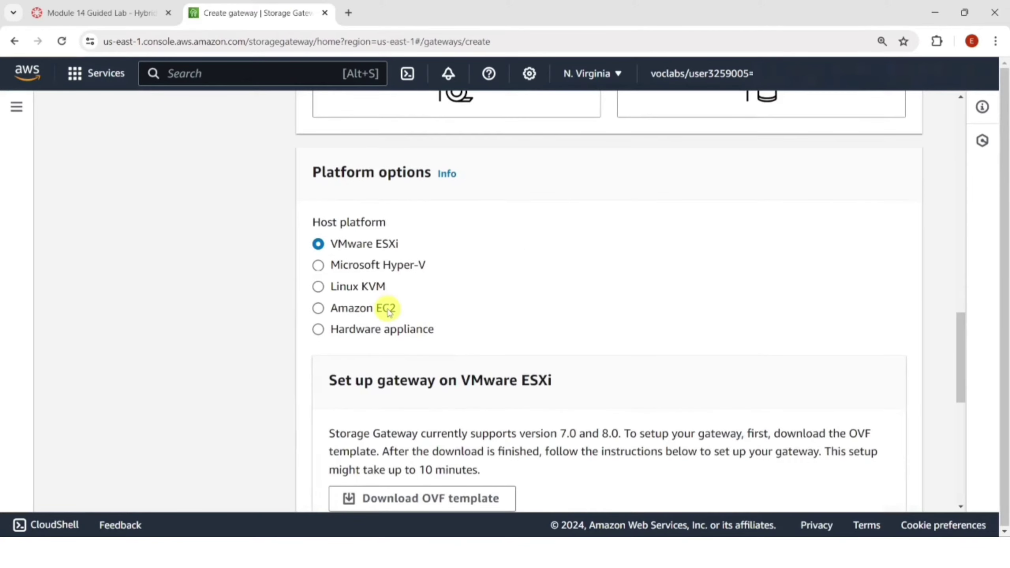
click(391, 313)
scroll(564, 267, down, 2)
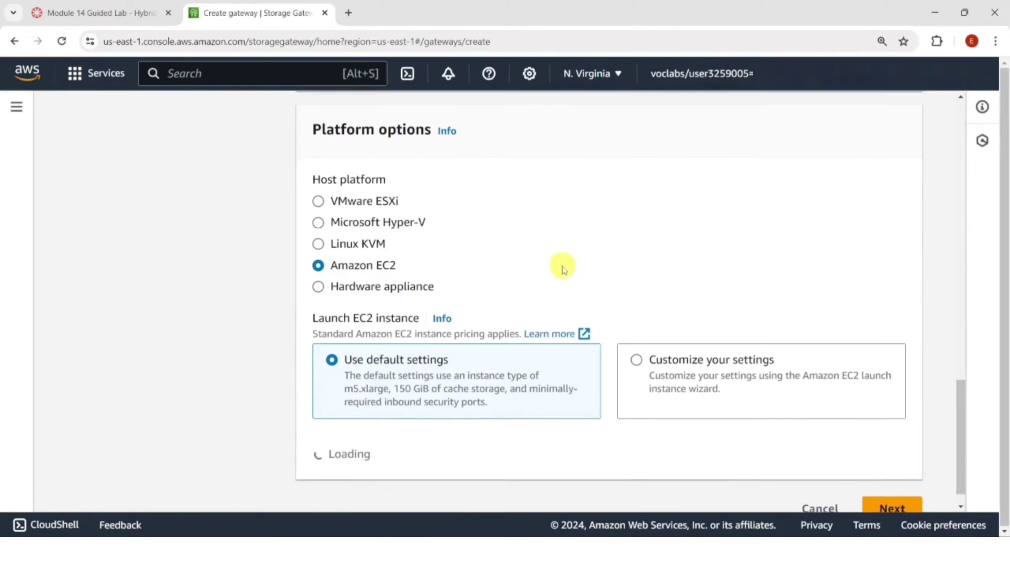
click(664, 339)
scroll(568, 280, down, 5)
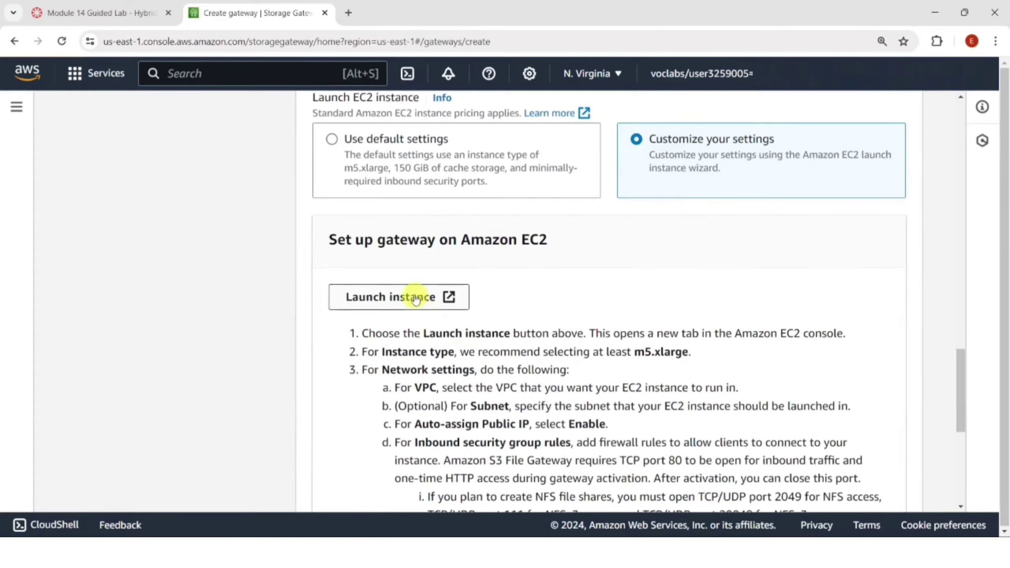
click(417, 296)
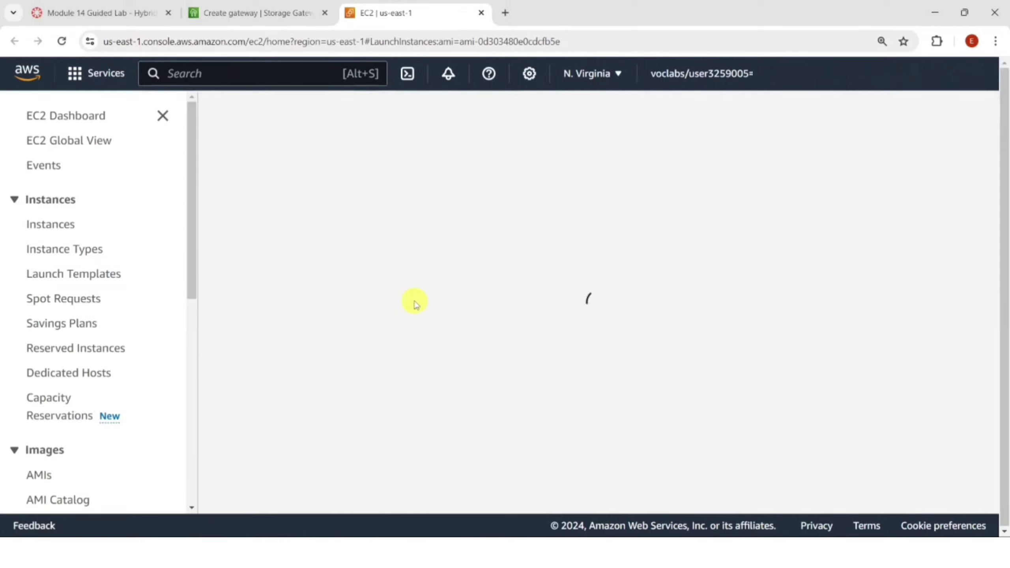
- Copy the name File Gateway Appliance from step 20 of the lab instructions and enter it as the instance name
click(116, 9)
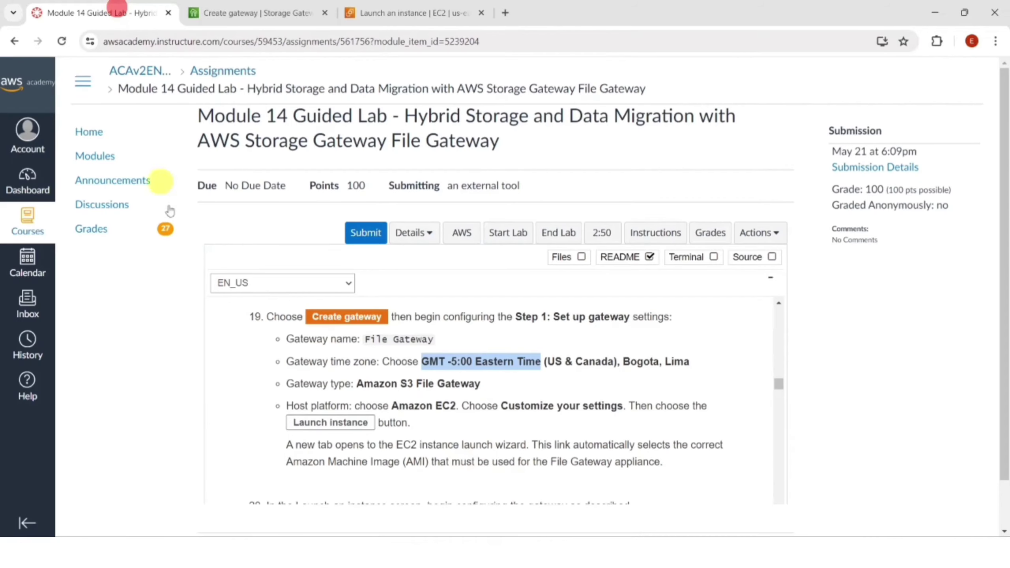
scroll(425, 404, down, 5)
drag(321, 330, 449, 331)
key(ctrl+c)
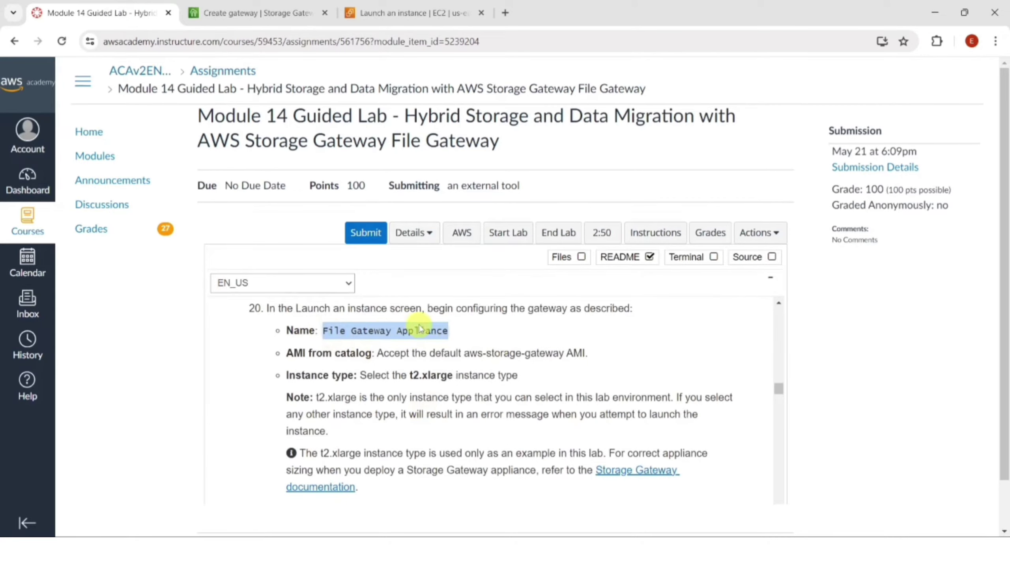
click(398, 13)
click(350, 337)
key(ctrl+v)
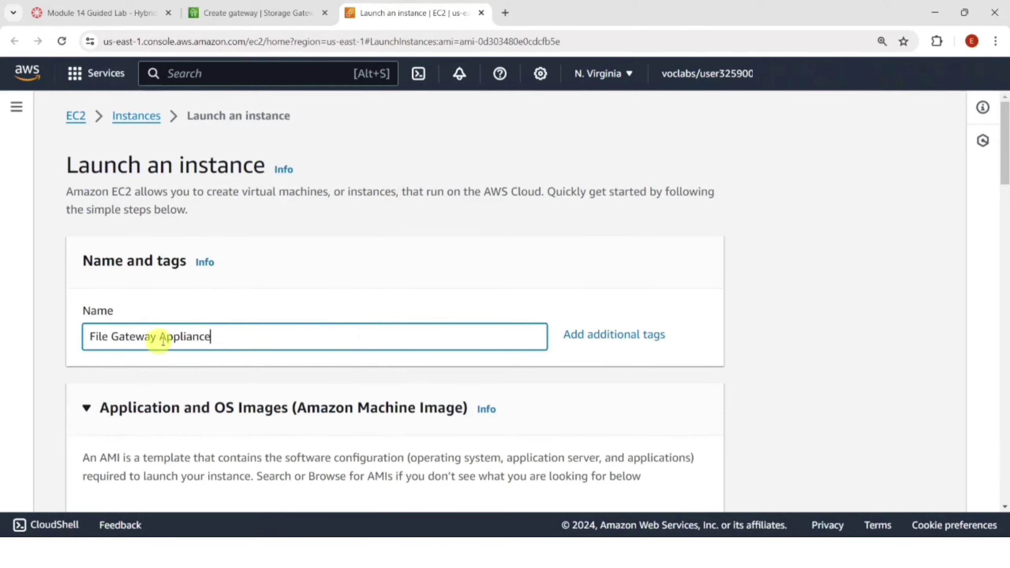
- Set the instance type to t2.xlarge, filtering the available types with "xl"
scroll(233, 333, down, 5)
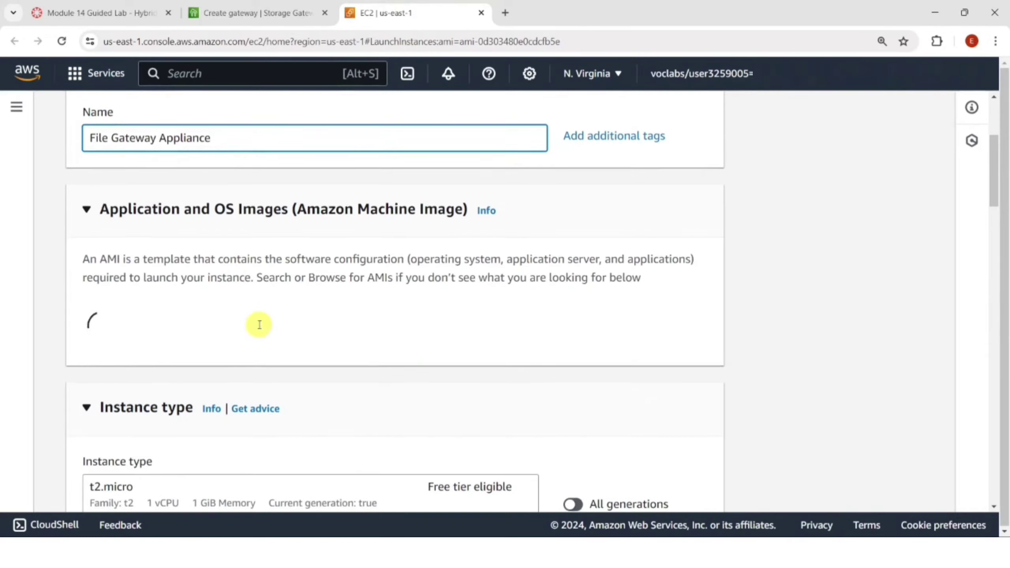
scroll(259, 324, down, 3)
scroll(243, 298, down, 10)
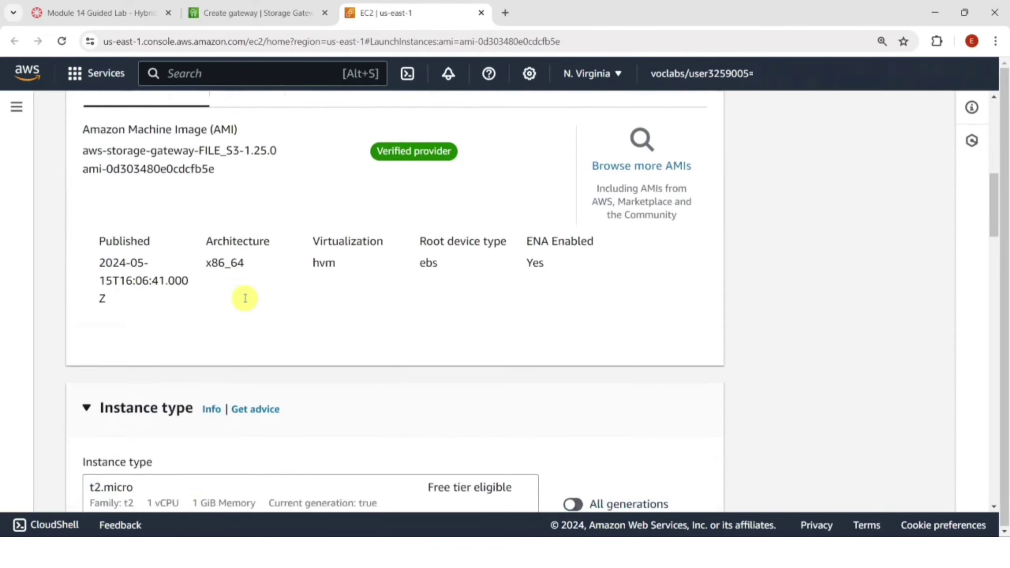
click(181, 207)
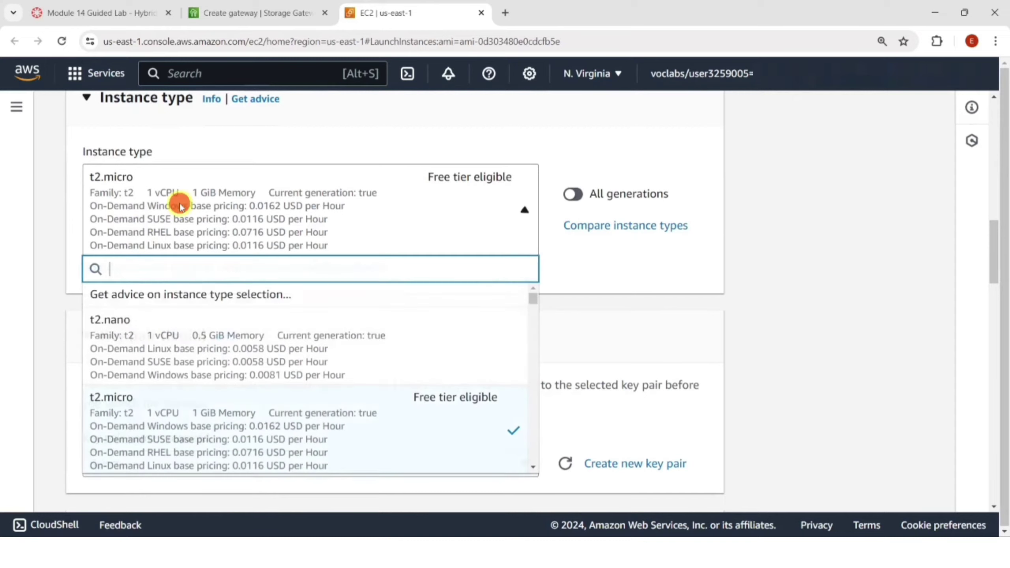
text(x)
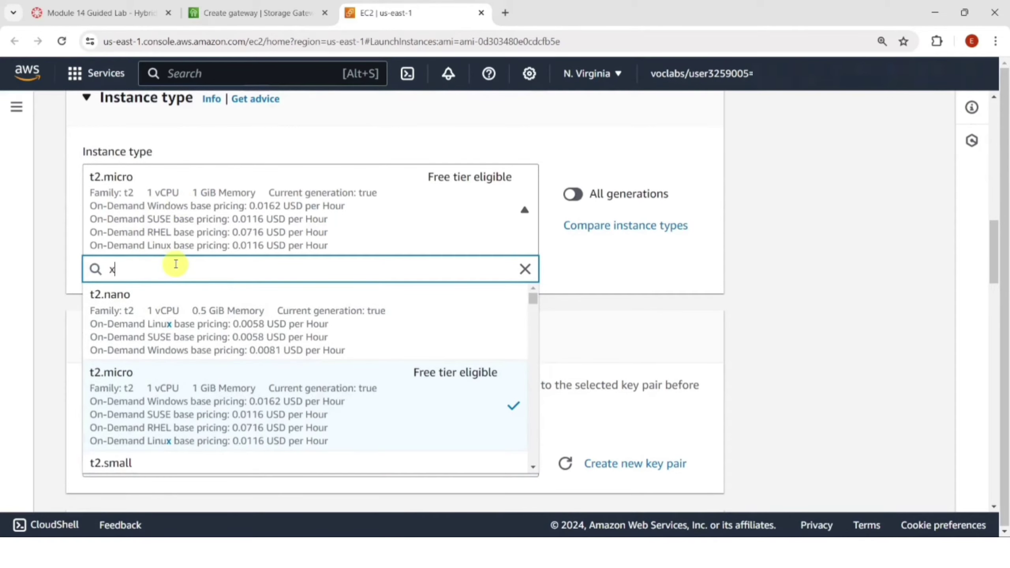
text(l)
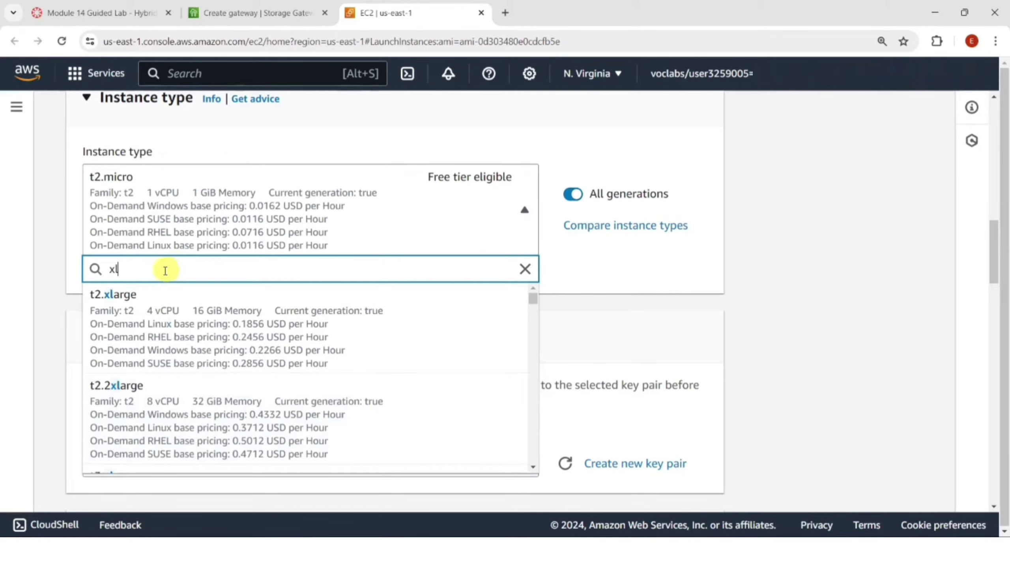
click(132, 322)
- Select vockey as the key pair for the instance
scroll(239, 258, down, 3)
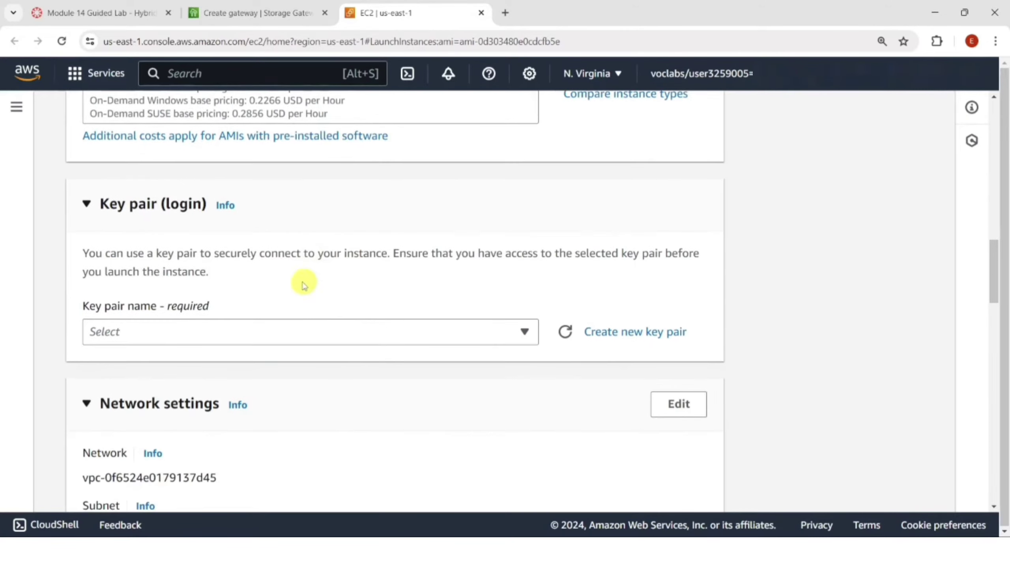
click(284, 330)
click(233, 417)
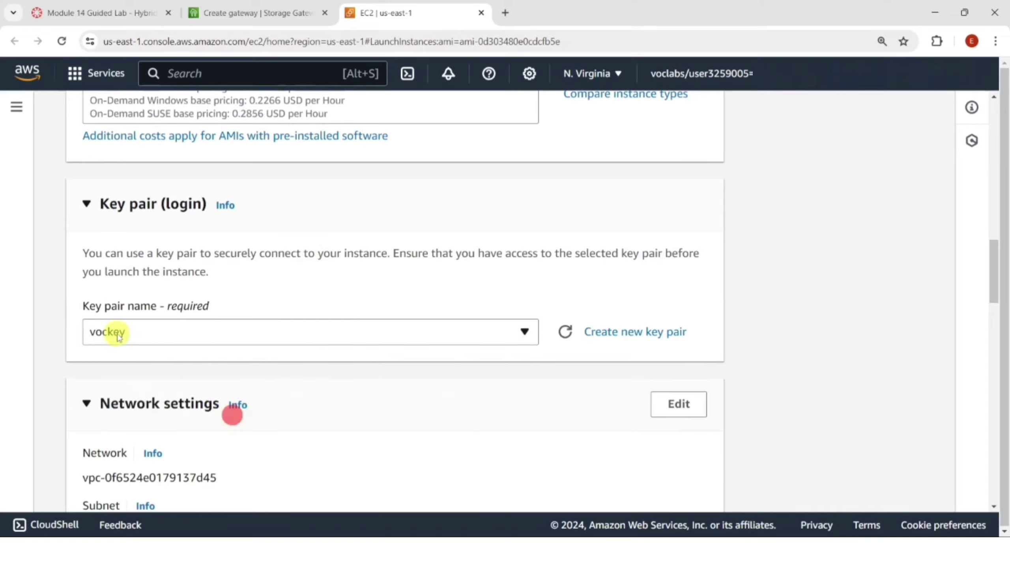
- Edit the instance's network settings and choose On-Prem-VPC as the VPC
scroll(259, 342, down, 2)
click(669, 333)
scroll(419, 320, down, 5)
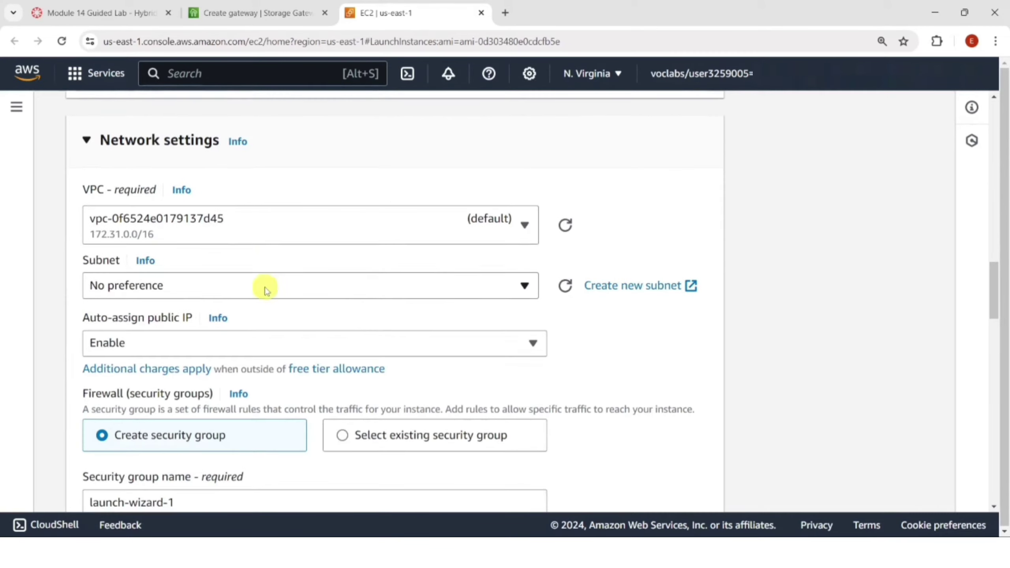
click(226, 225)
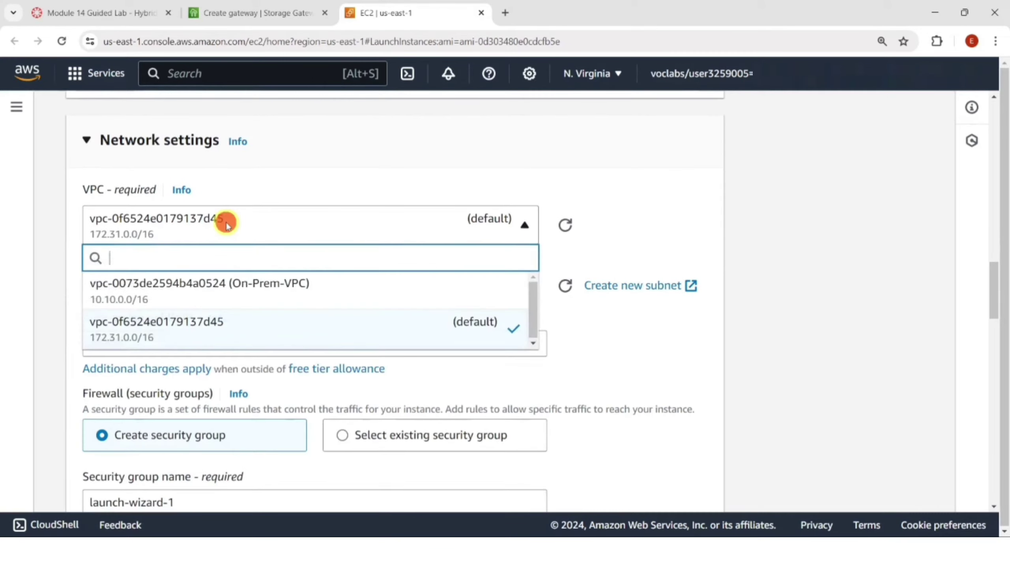
click(257, 296)
- Assign the existing FileGatewayAccess and OnPremSshAccess security groups to the instance and show all selected groups
scroll(231, 281, down, 3)
scroll(233, 281, down, 2)
scroll(265, 284, down, 2)
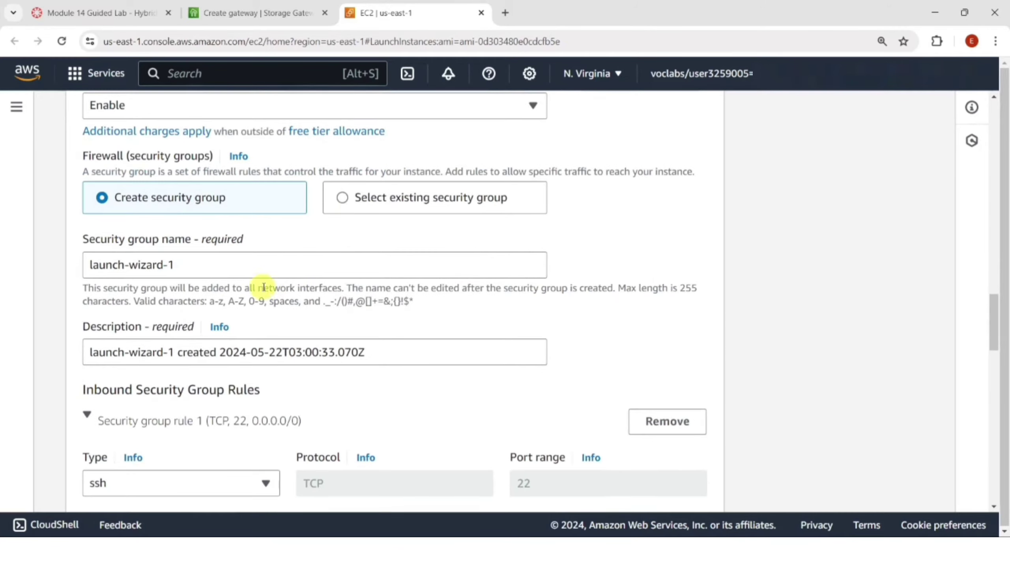
click(343, 198)
click(287, 261)
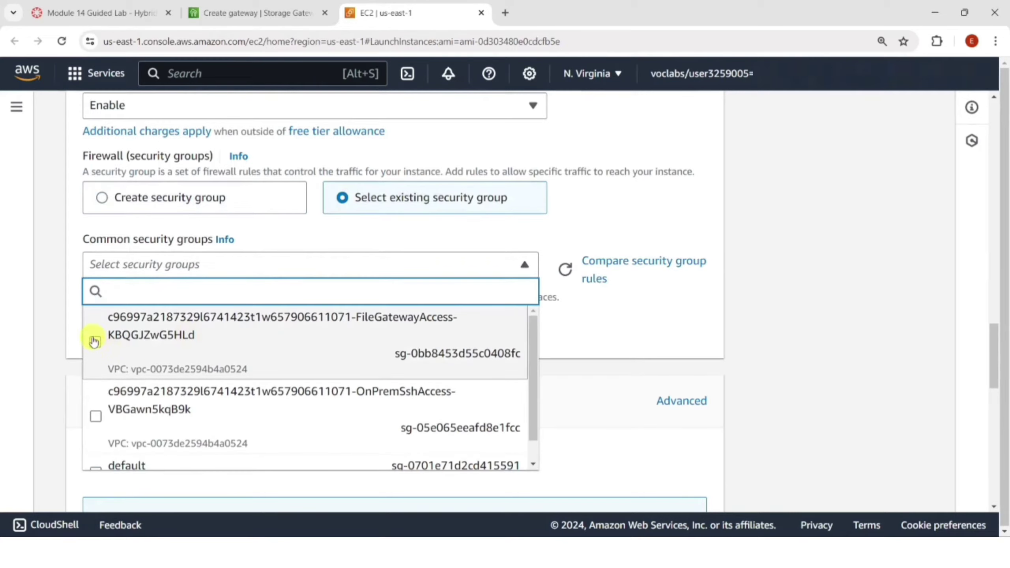
click(94, 341)
click(180, 264)
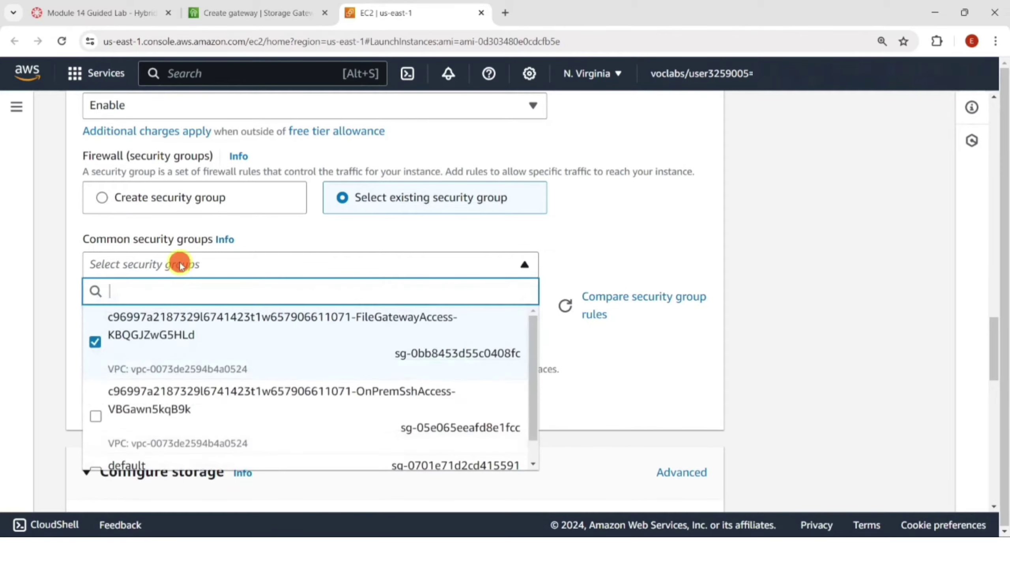
click(94, 418)
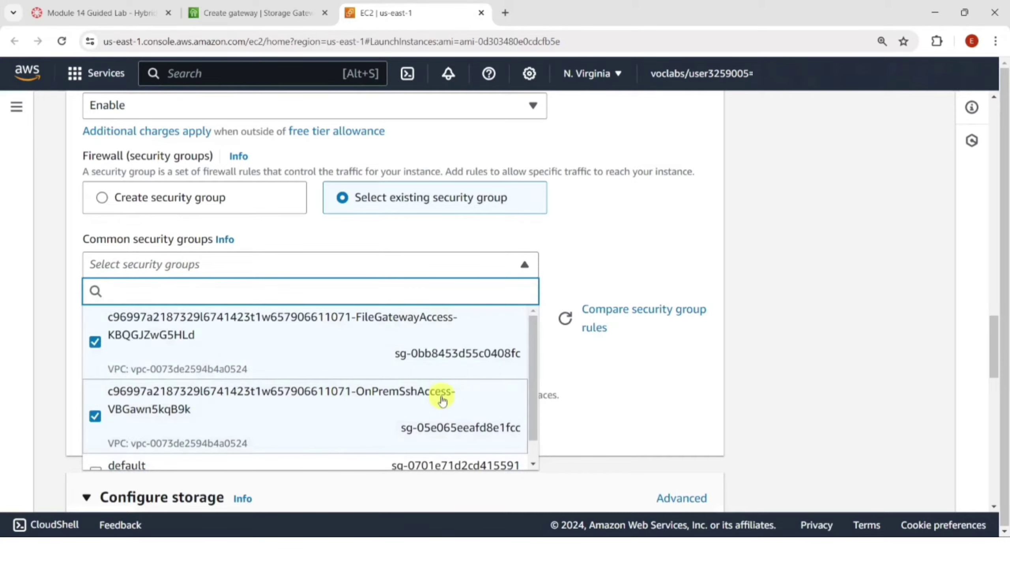
click(641, 378)
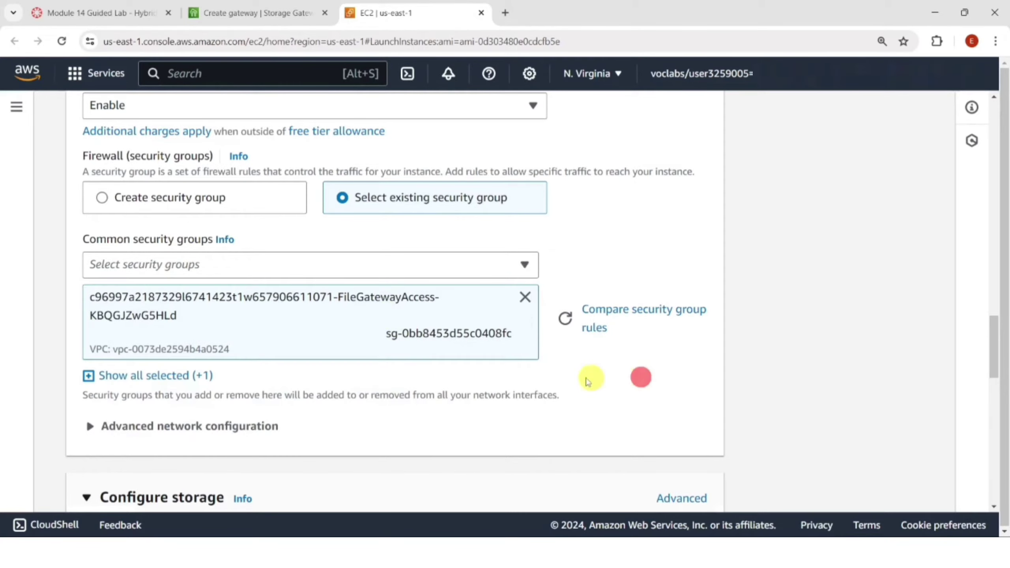
click(190, 380)
scroll(377, 193, down, 3)
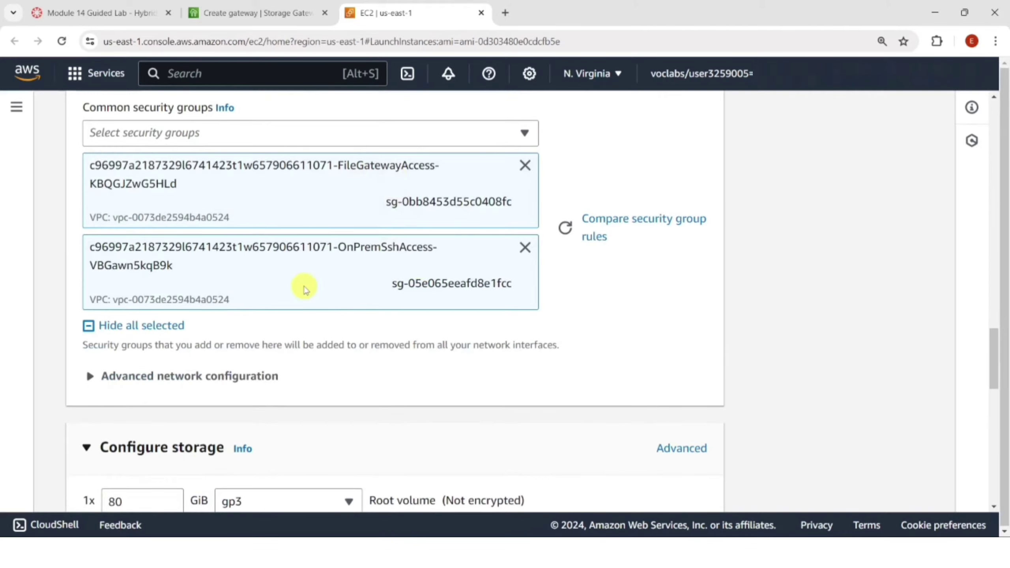
- Add a new EBS volume to the instance's storage and set its size to 150 GiB
scroll(304, 288, down, 5)
click(163, 349)
click(148, 312)
text(150)
- Review the launch summary and launch the single File Gateway Appliance instance
scroll(334, 338, down, 10)
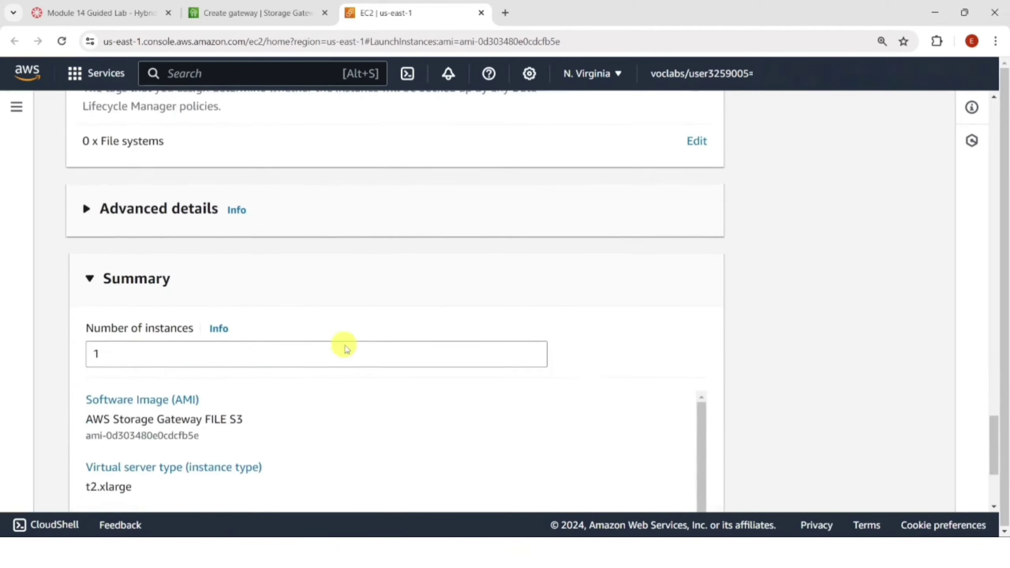
scroll(344, 347, down, 5)
scroll(361, 353, down, 3)
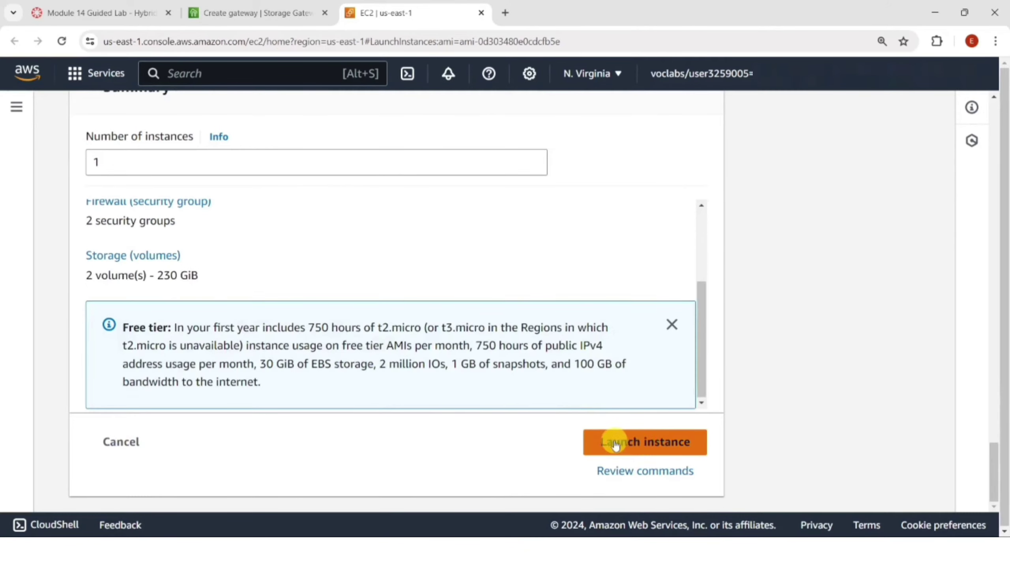
click(648, 442)
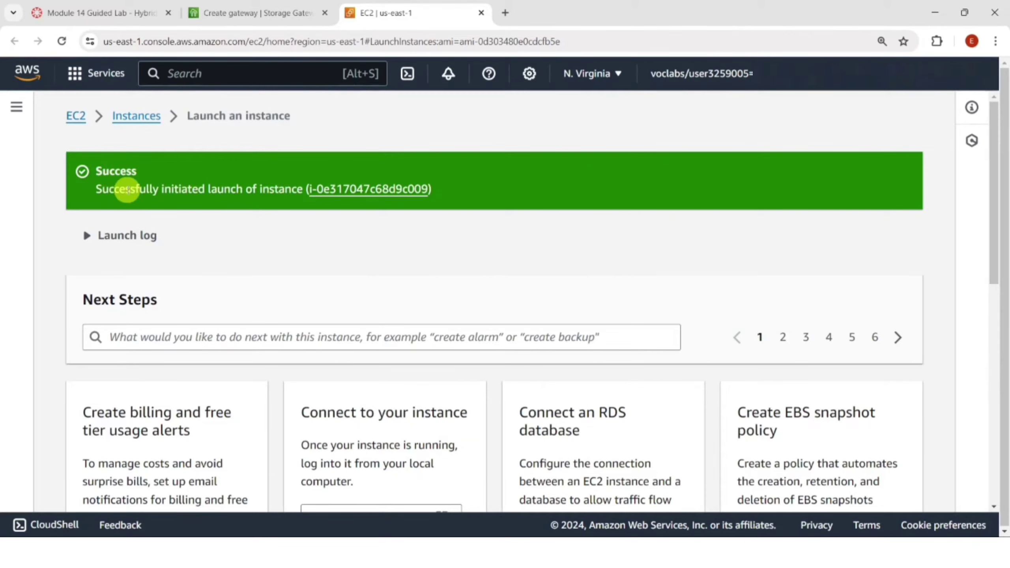
- Consult steps 21 to 26 of the lab instructions, and open and refresh the EC2 instances list to check the appliance's status
click(135, 12)
scroll(438, 382, down, 3)
scroll(438, 383, down, 3)
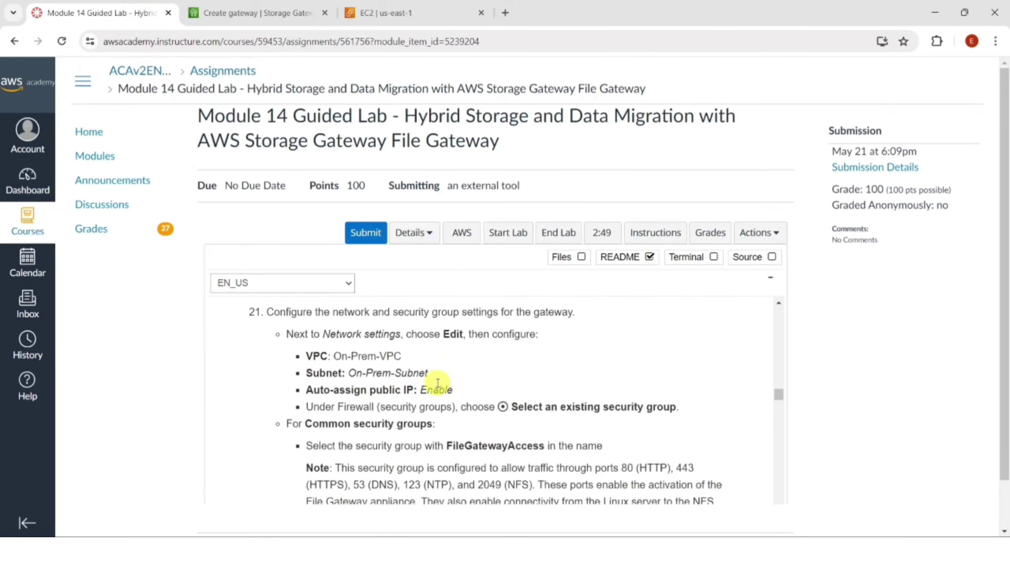
scroll(436, 384, down, 10)
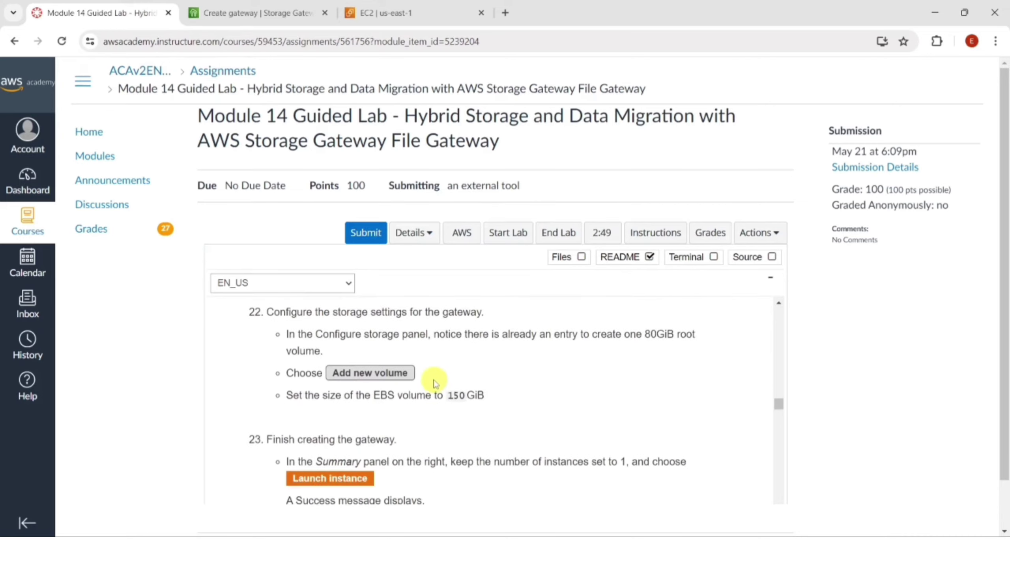
scroll(435, 380, down, 6)
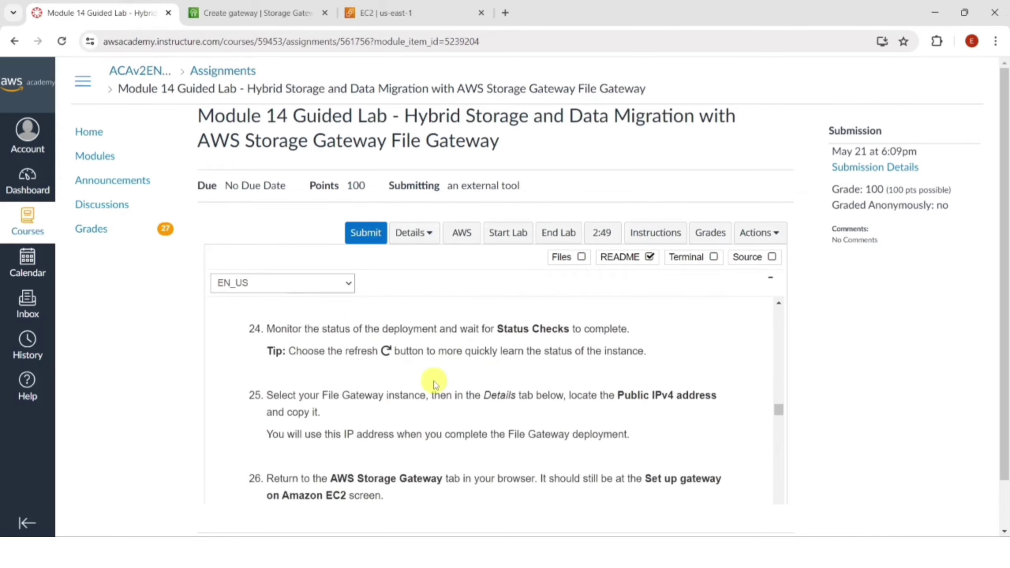
click(396, 13)
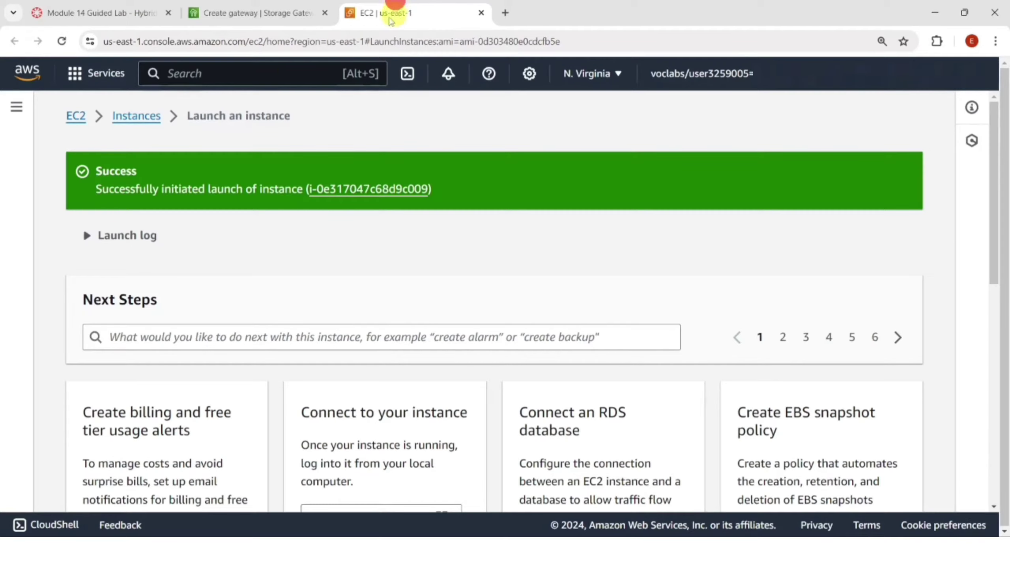
click(133, 119)
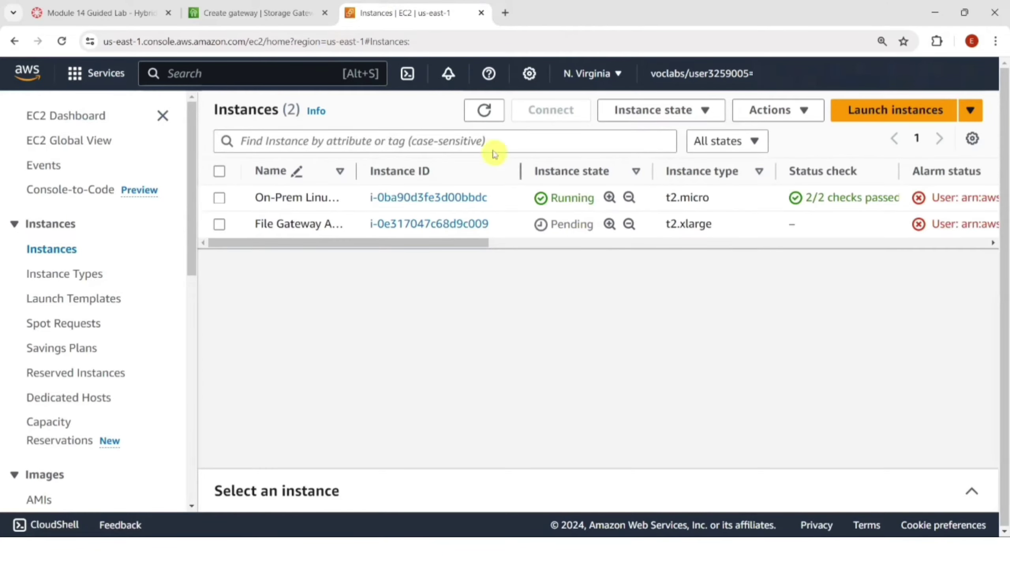
click(484, 111)
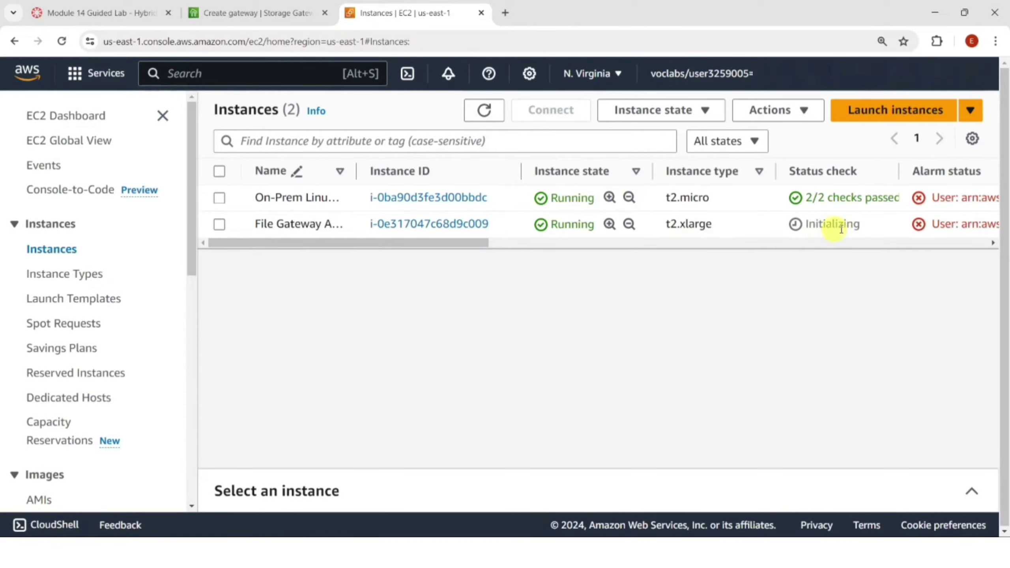
- Refresh the instances list, open the File Gateway Appliance instance's details and copy its public IPv4 address
click(485, 110)
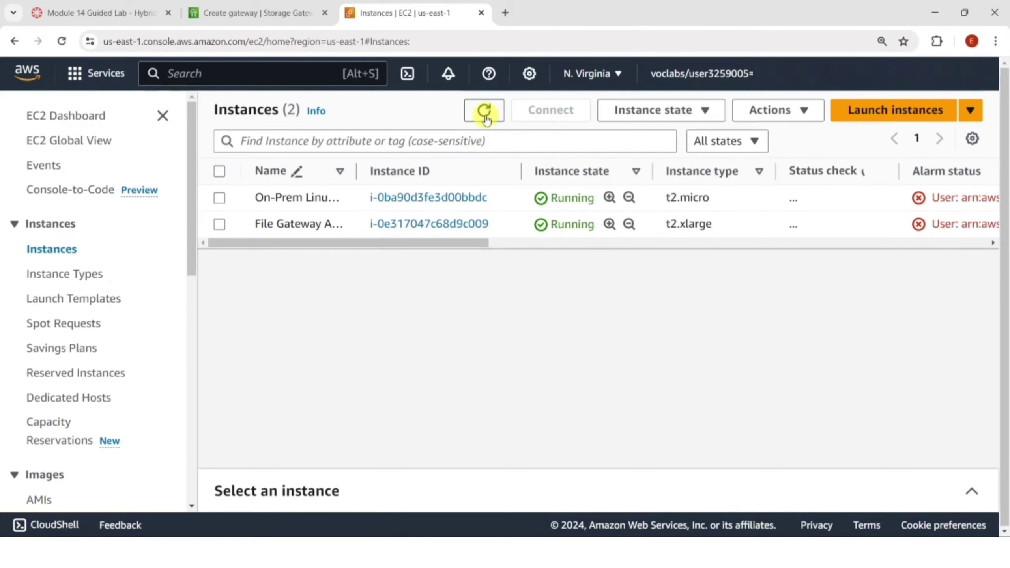
click(422, 223)
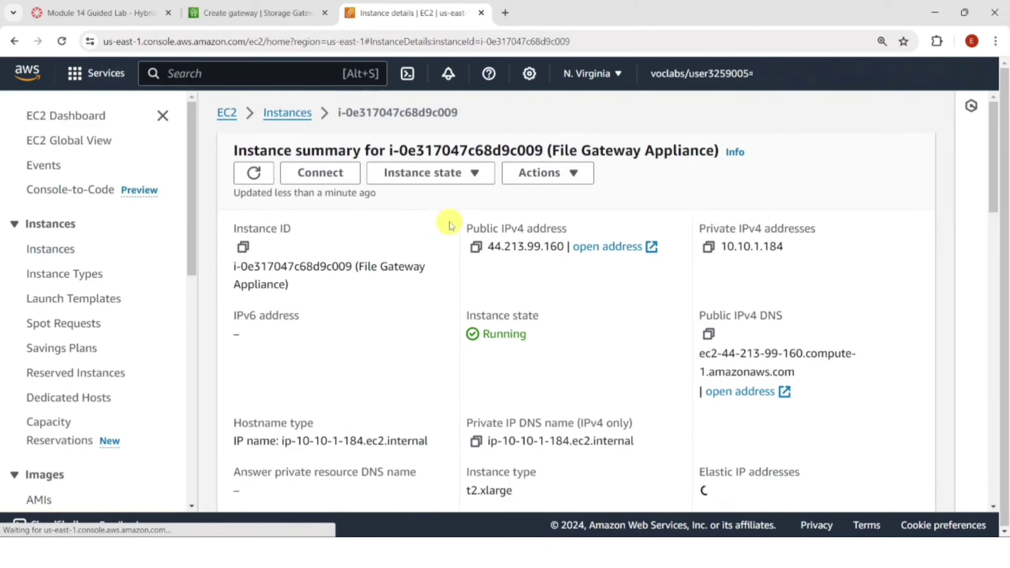
click(475, 247)
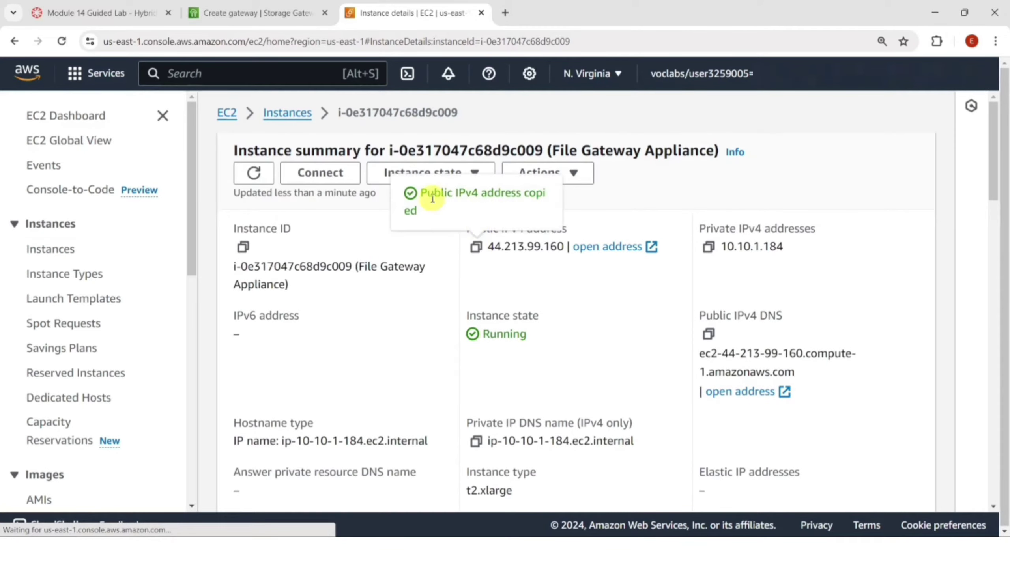
- Return to the gateway setup, confirm that all steps were completed and the EC2 instance launched, and continue to the AWS connection settings
click(269, 15)
scroll(655, 337, down, 5)
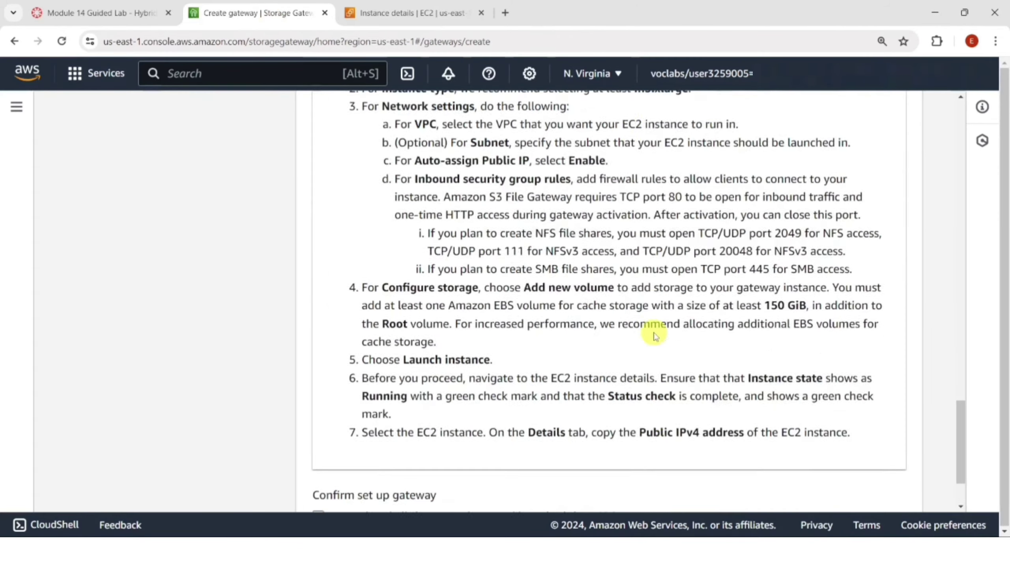
scroll(655, 336, down, 3)
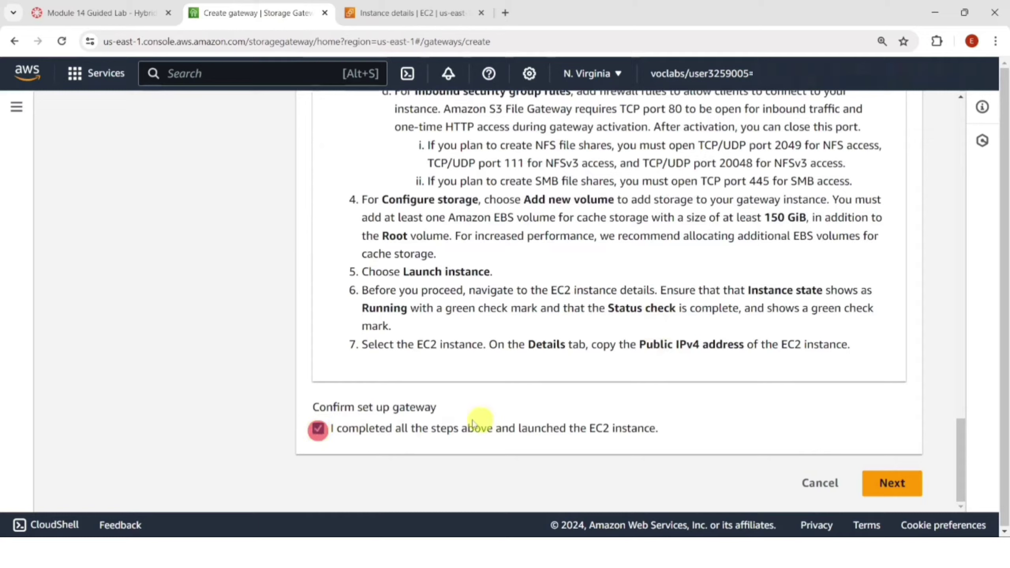
click(893, 483)
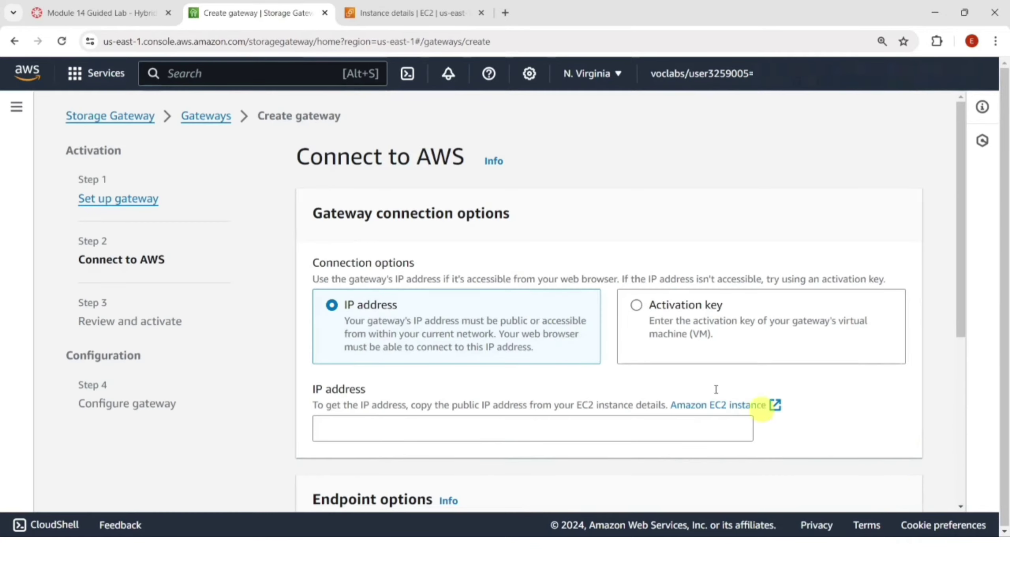
- Enter the copied public address 44.213.99.160 as the gateway's connection IP address
scroll(471, 271, down, 3)
click(473, 297)
key(ctrl+v)
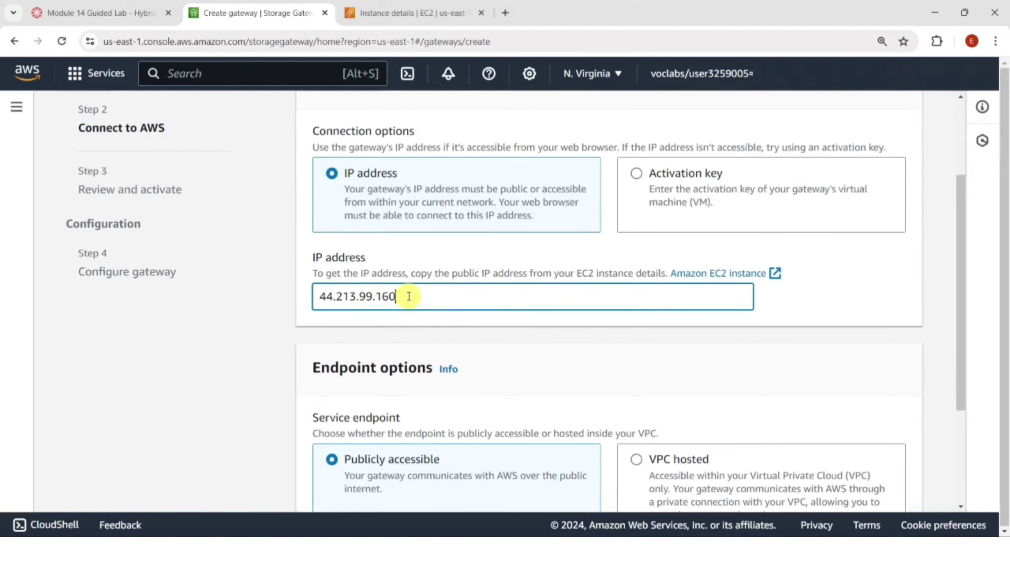
- Keep the publicly accessible service endpoint without FIPS, review the gateway and connection details, and activate the gateway
scroll(475, 283, down, 3)
scroll(475, 285, down, 1)
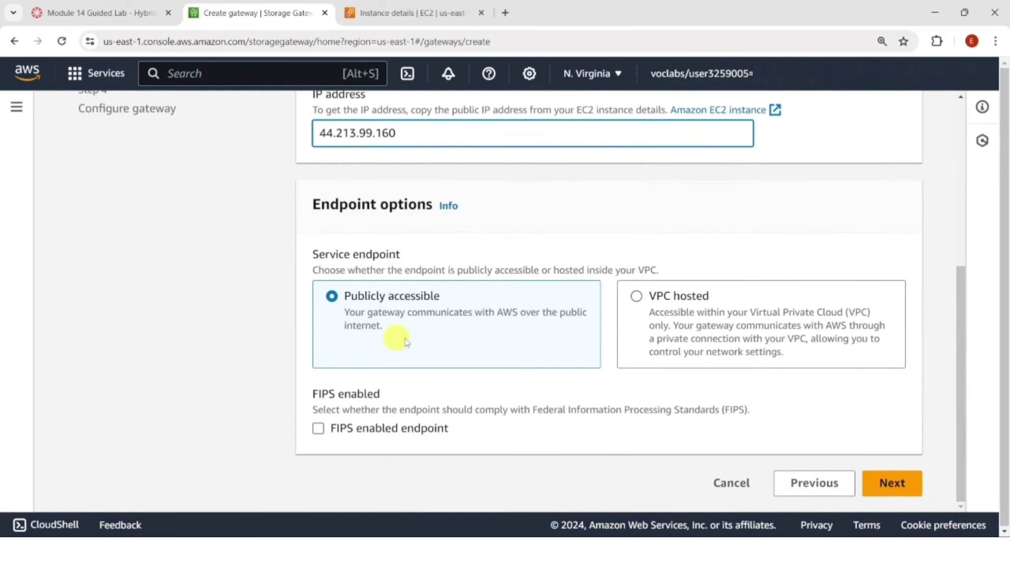
click(884, 482)
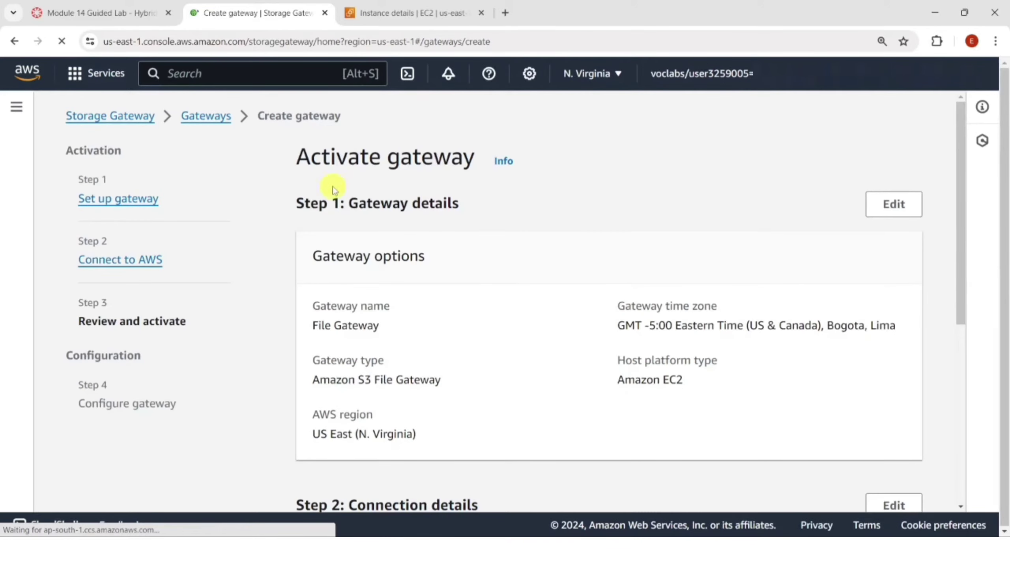
scroll(475, 239, down, 8)
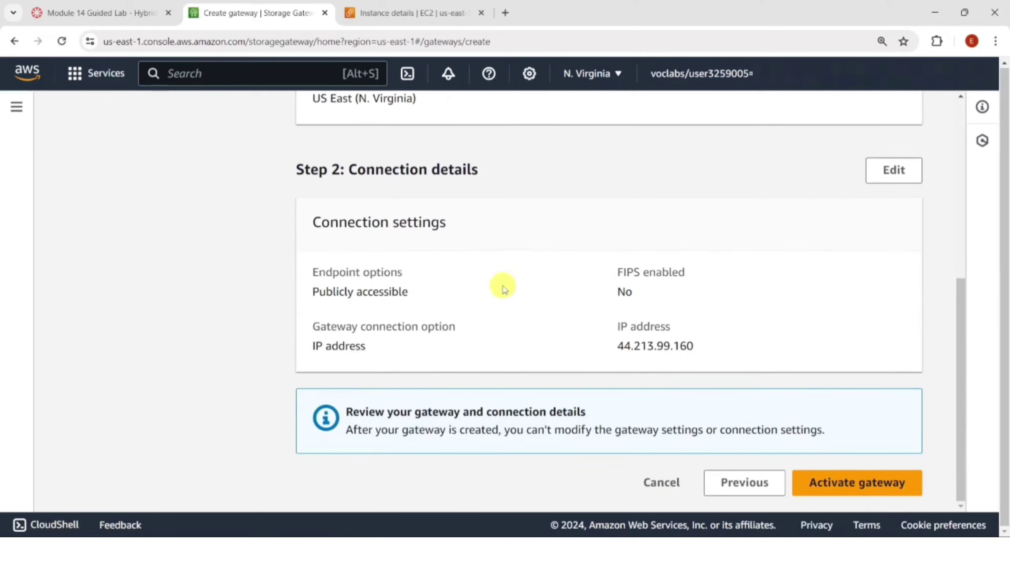
click(848, 488)
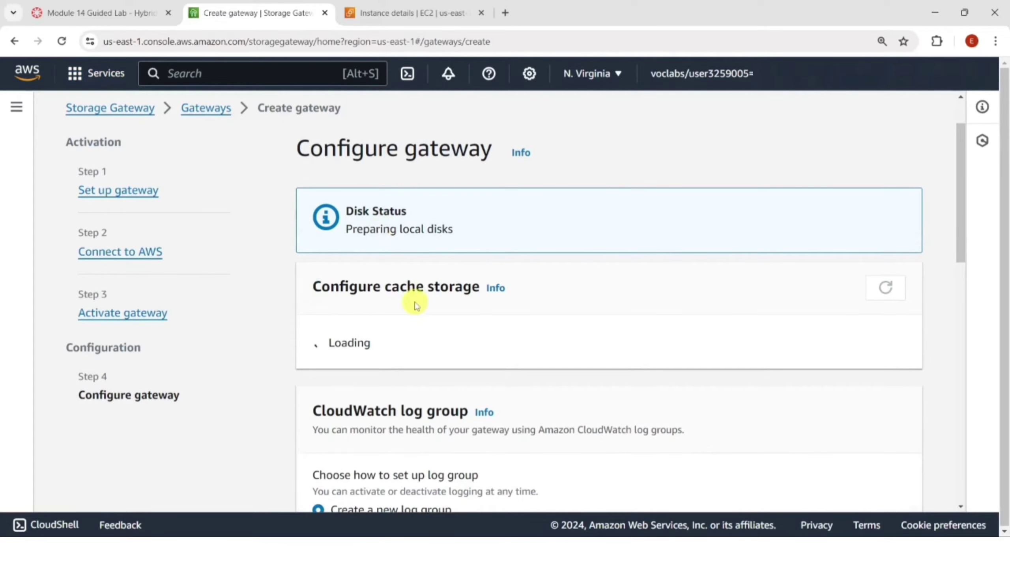
- Deactivate logging for the gateway's CloudWatch log group and choose No alarm for its CloudWatch alarms
scroll(467, 269, down, 2)
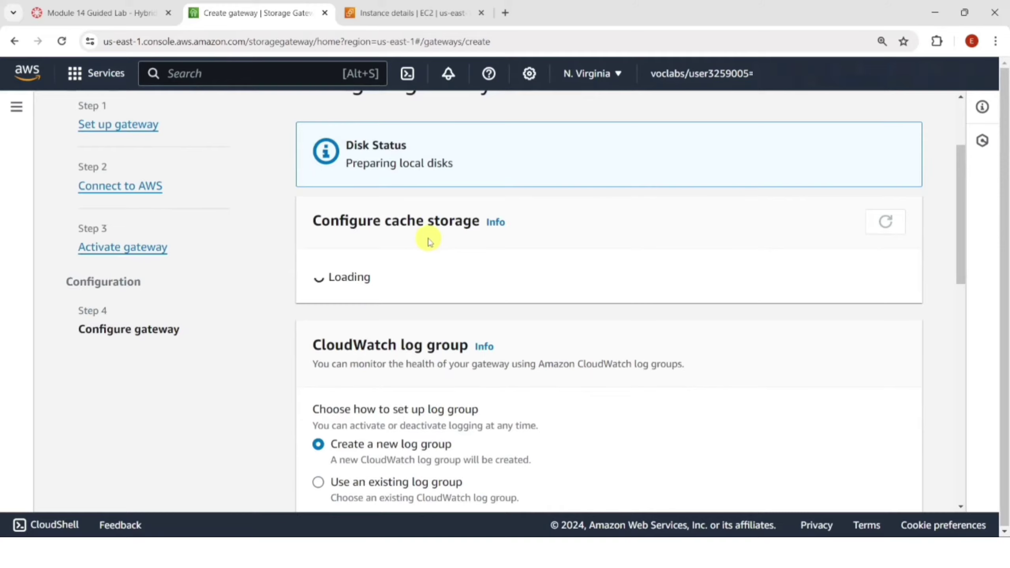
scroll(429, 242, down, 6)
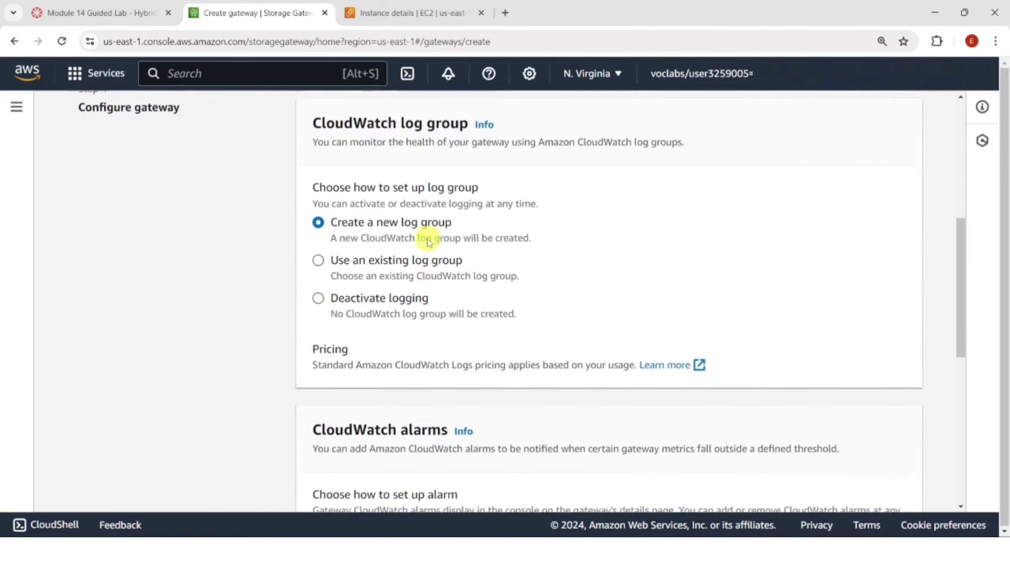
scroll(429, 241, down, 1)
scroll(413, 275, down, 5)
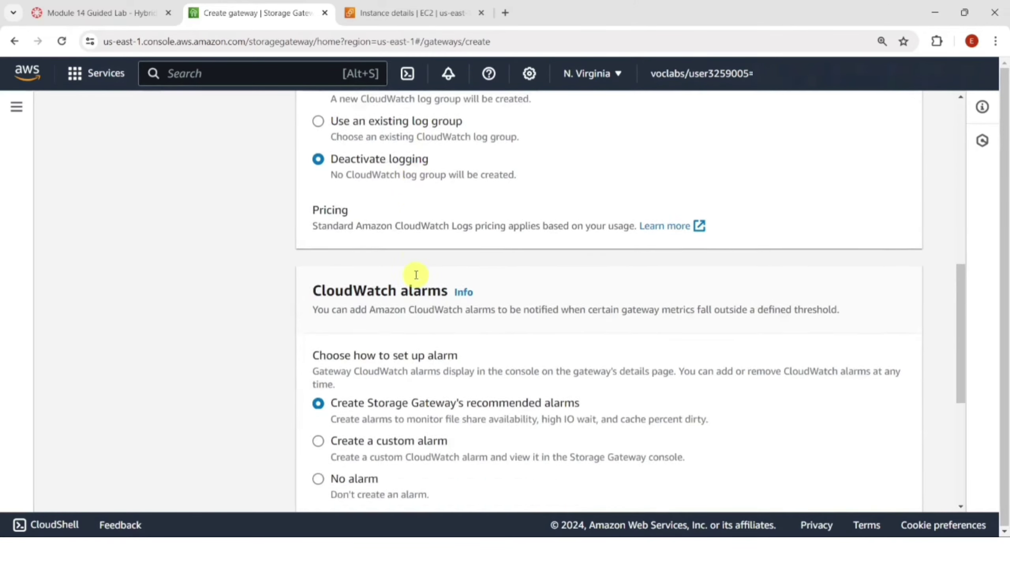
scroll(467, 334, down, 5)
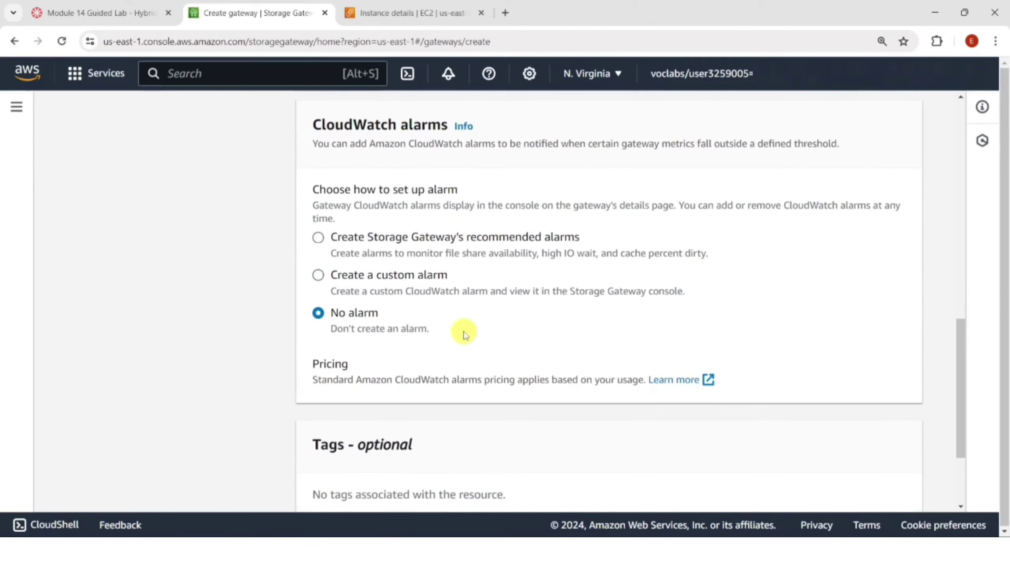
- Check that the /dev/sdb disk is allocated to Cache and finish configuring the gateway
scroll(465, 333, up, 8)
scroll(465, 334, up, 6)
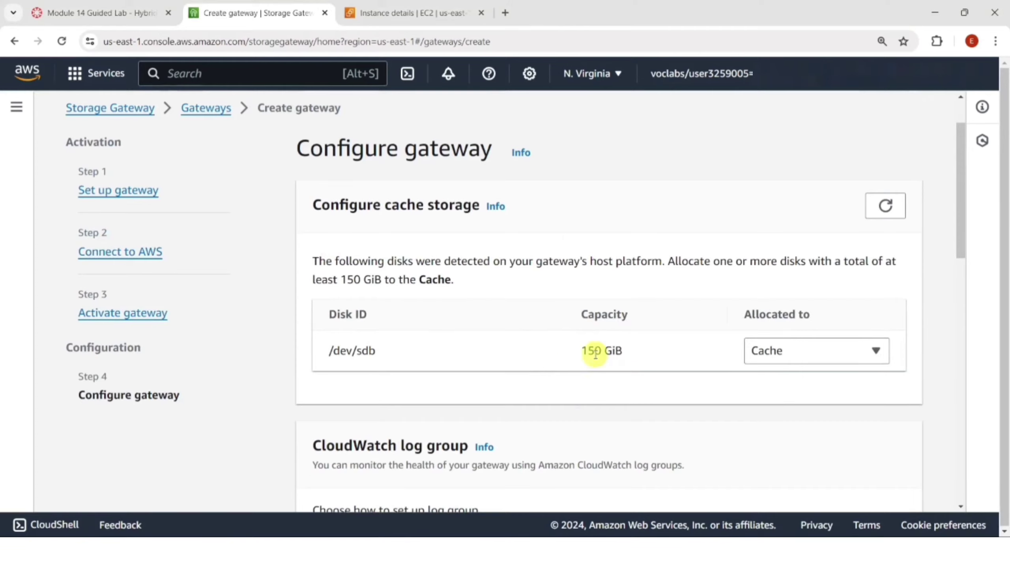
scroll(618, 357, down, 15)
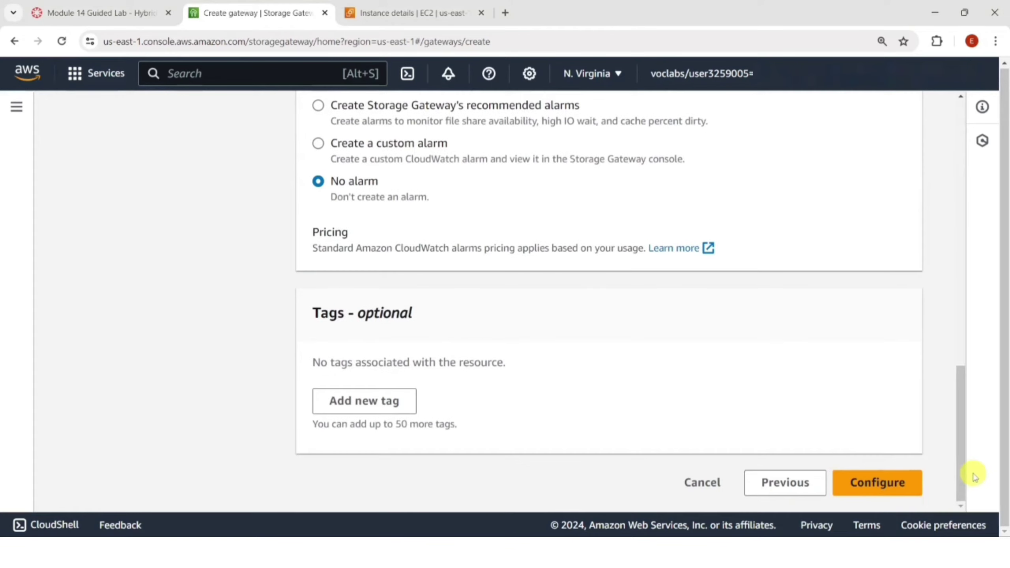
click(880, 481)
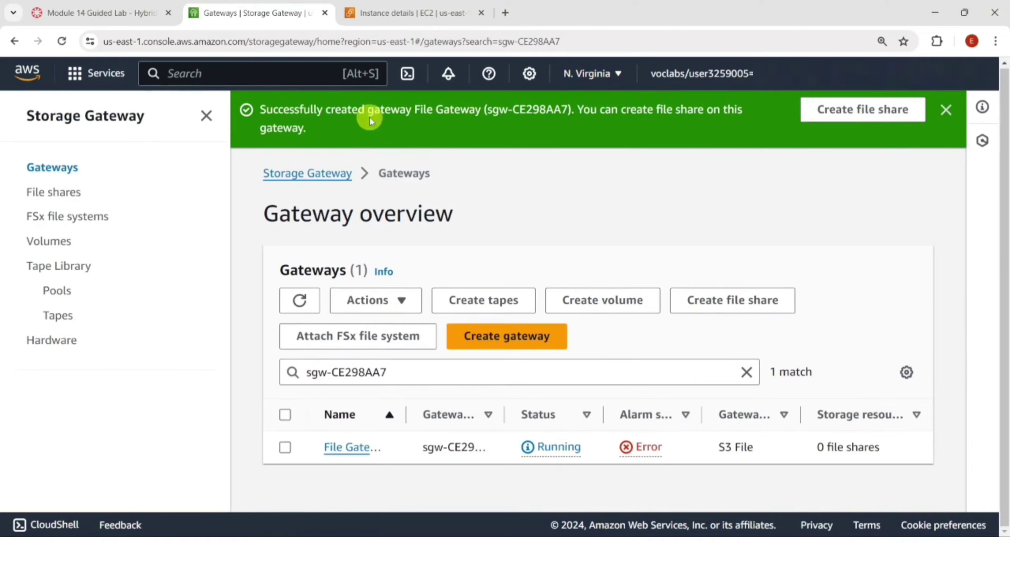
- Start creating a file share in Storage Gateway and choose File Gateway as its gateway
click(72, 195)
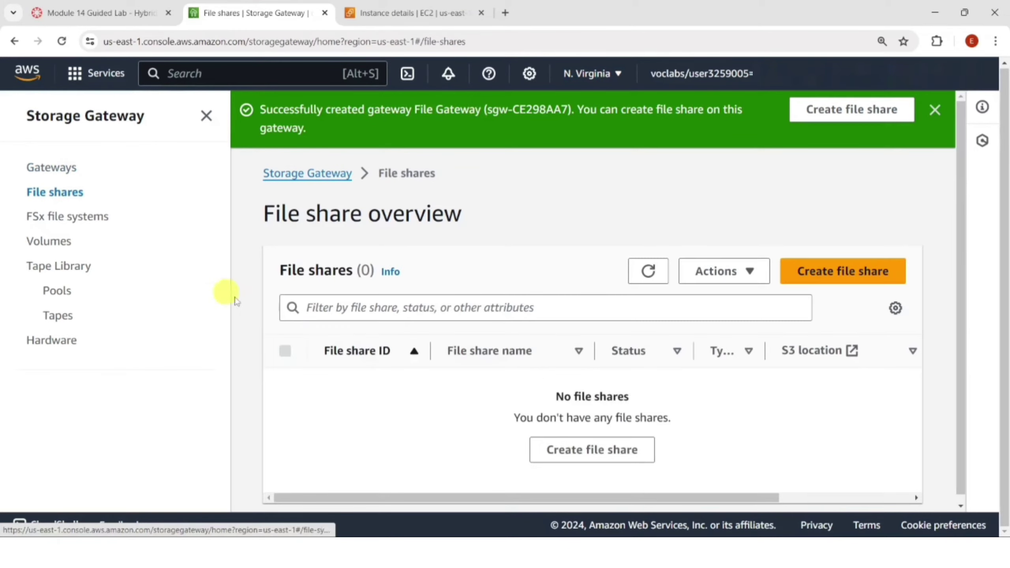
click(830, 271)
click(248, 328)
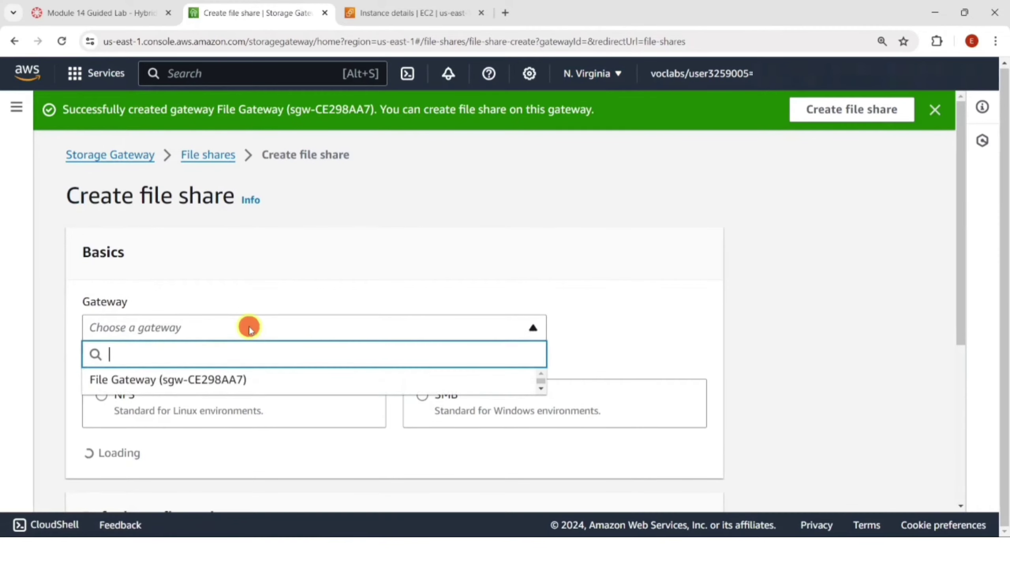
click(226, 384)
scroll(159, 340, down, 2)
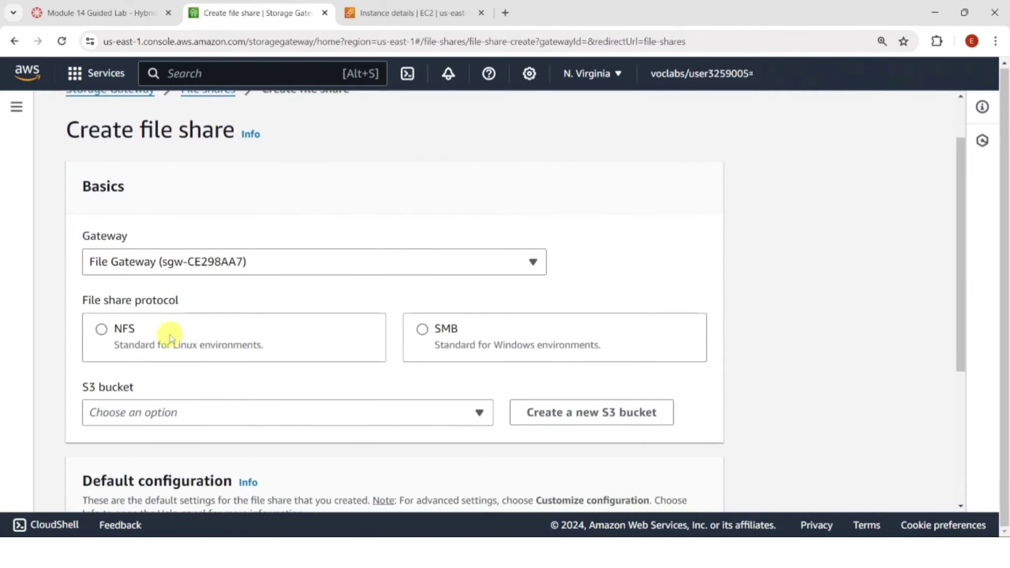
- Set the file share protocol to NFS, choose the S3 bucket source3456012, and open the customized configuration
click(140, 337)
scroll(199, 326, down, 3)
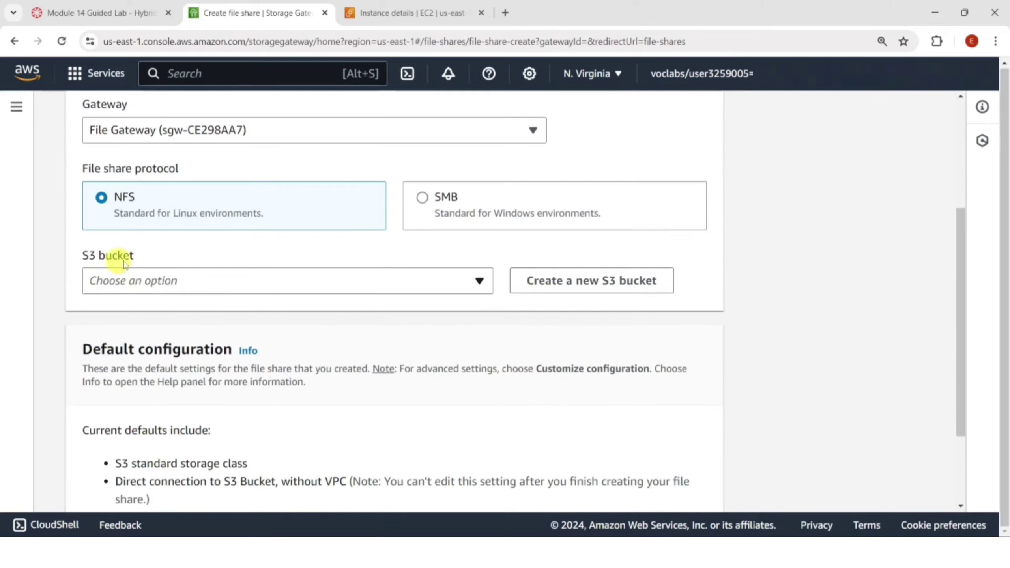
click(179, 279)
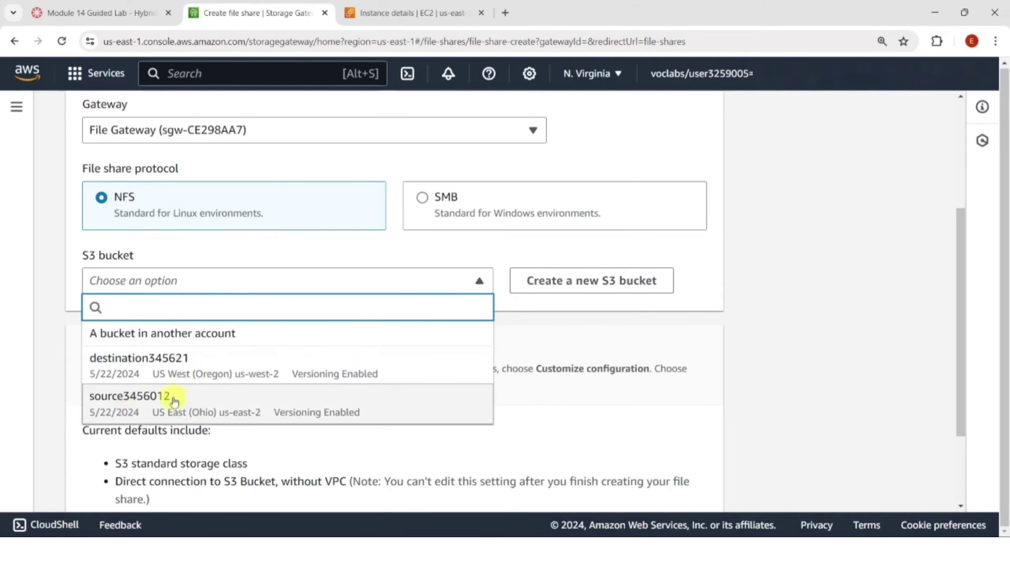
click(142, 406)
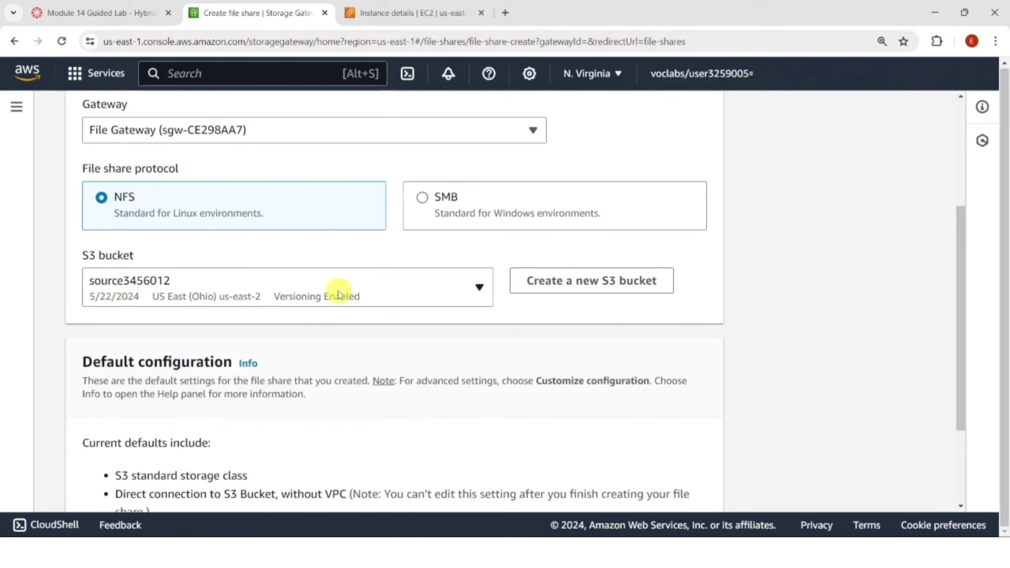
scroll(329, 299, down, 2)
scroll(329, 299, down, 1)
click(507, 482)
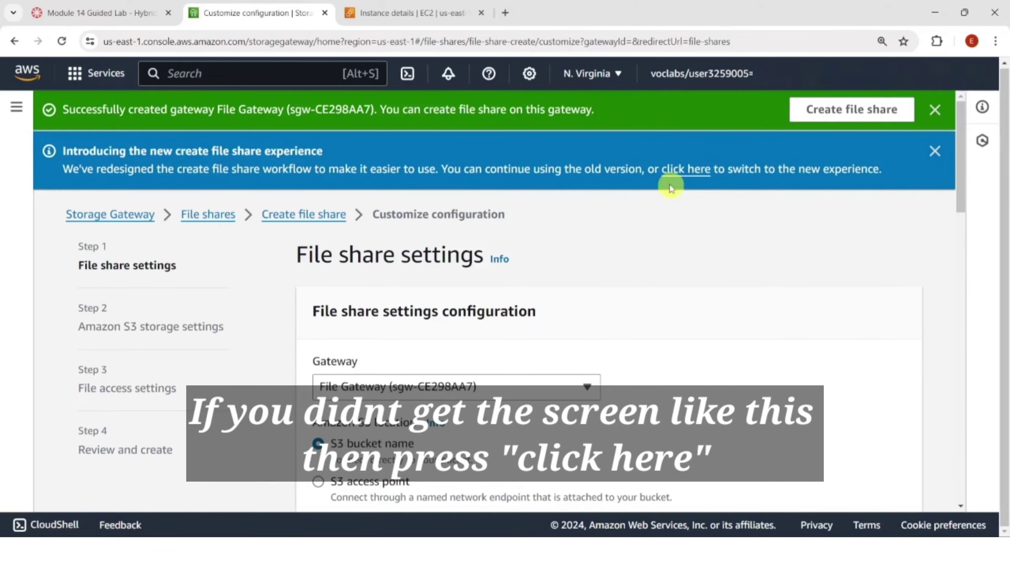
- Look through the file share settings form and consult steps 31 to 33 of the lab instructions for the required file share name
scroll(475, 274, down, 6)
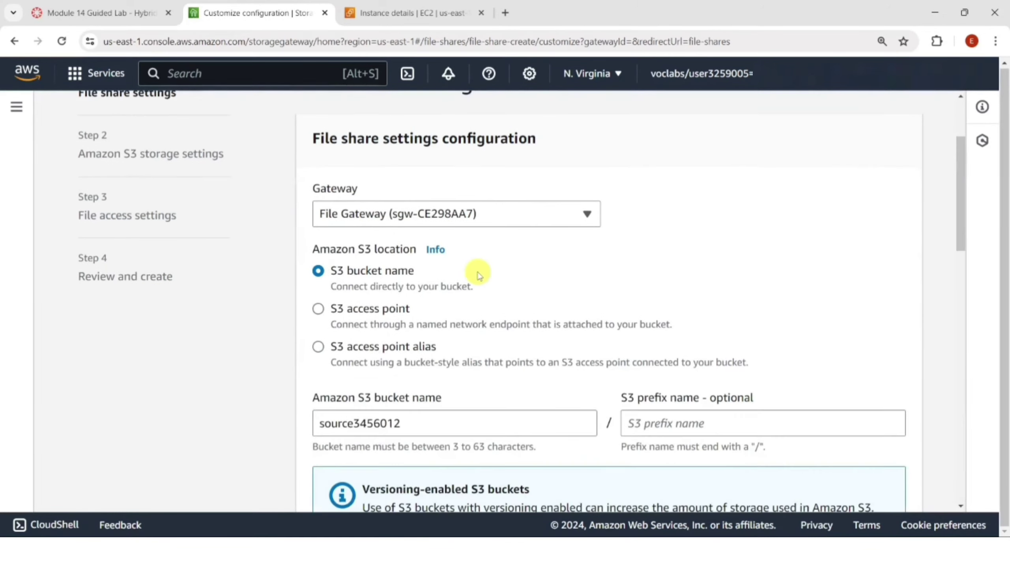
scroll(480, 276, down, 8)
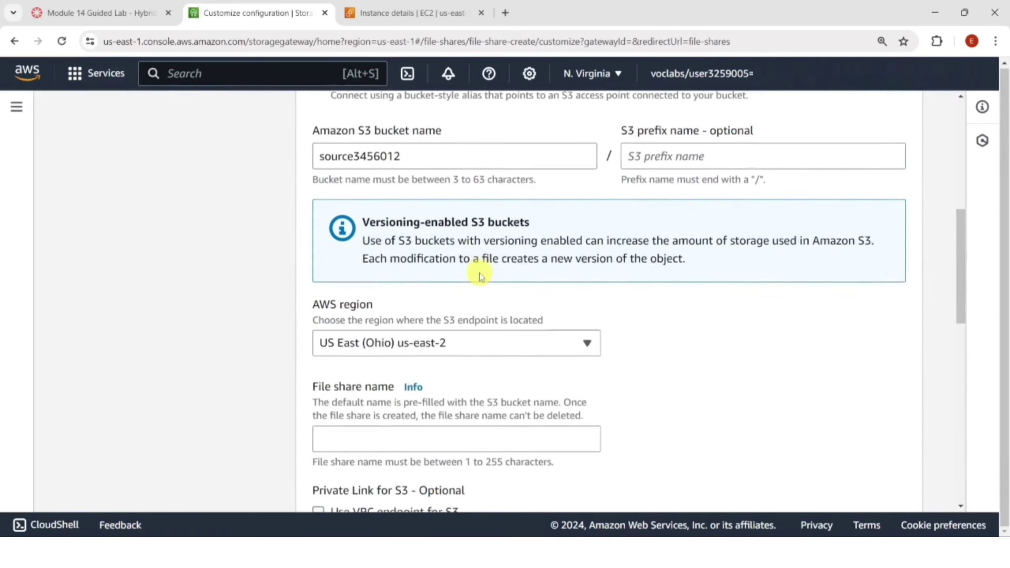
click(128, 12)
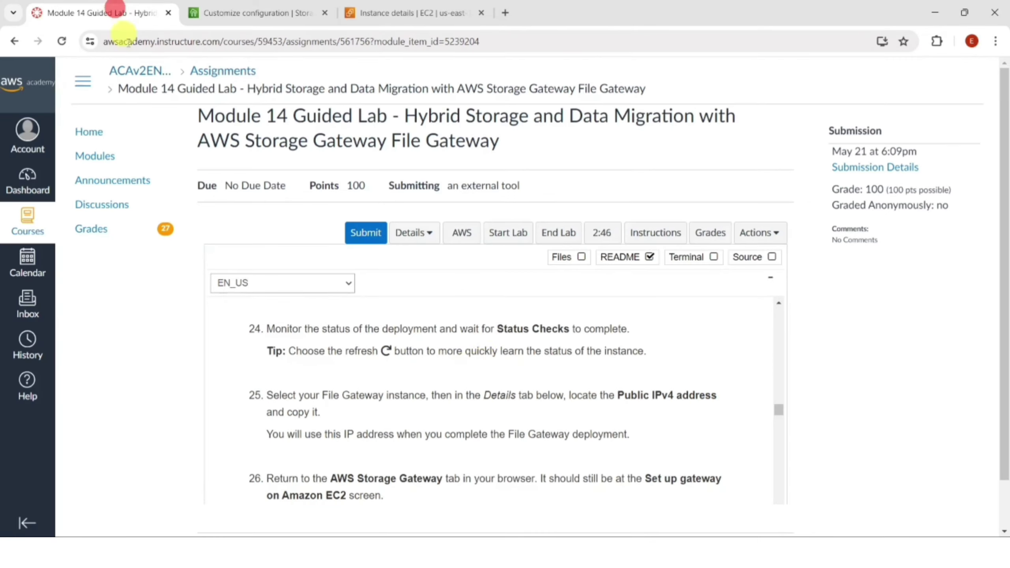
scroll(483, 362, down, 5)
scroll(485, 363, down, 10)
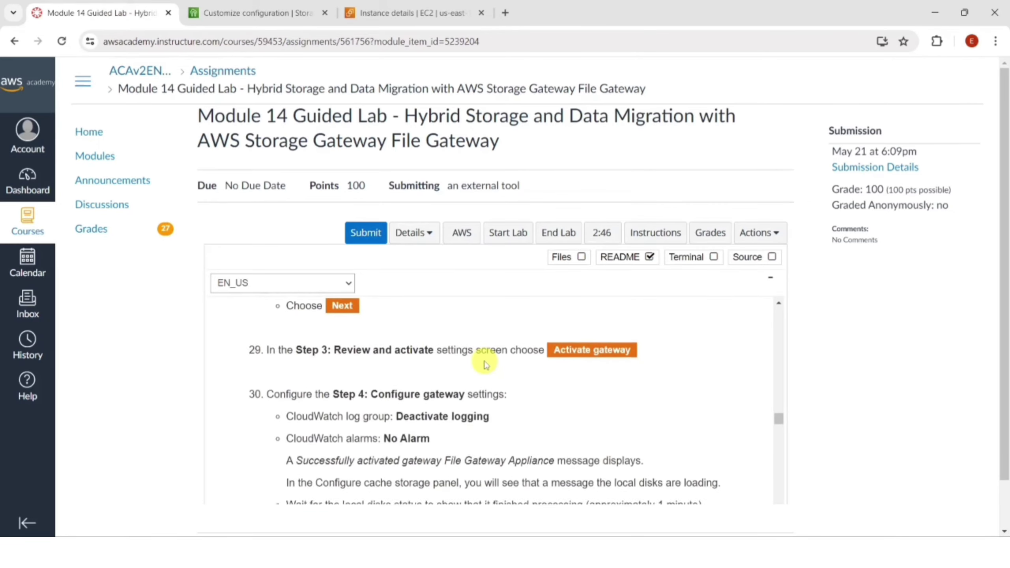
scroll(485, 364, up, 1)
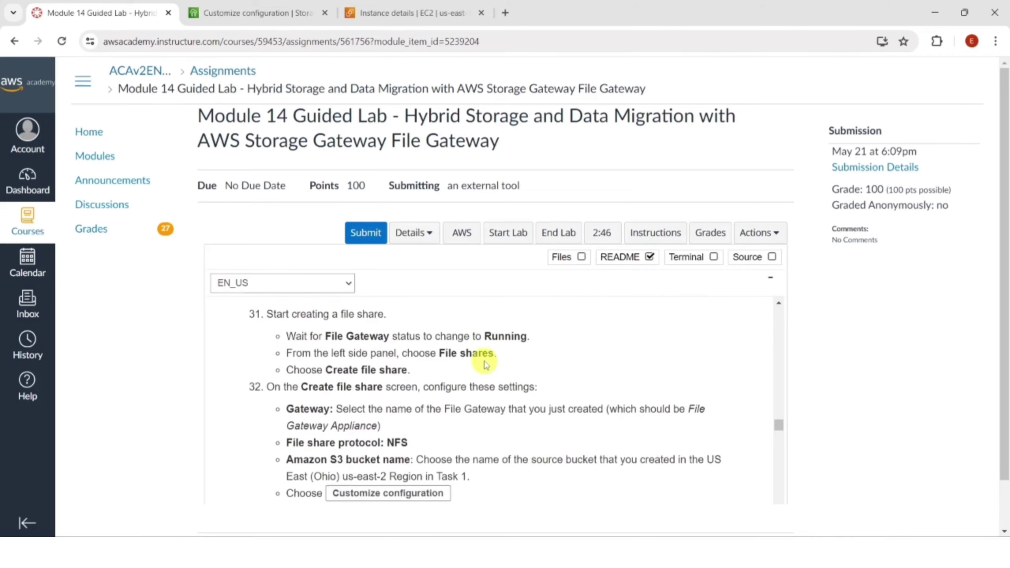
scroll(486, 366, down, 1)
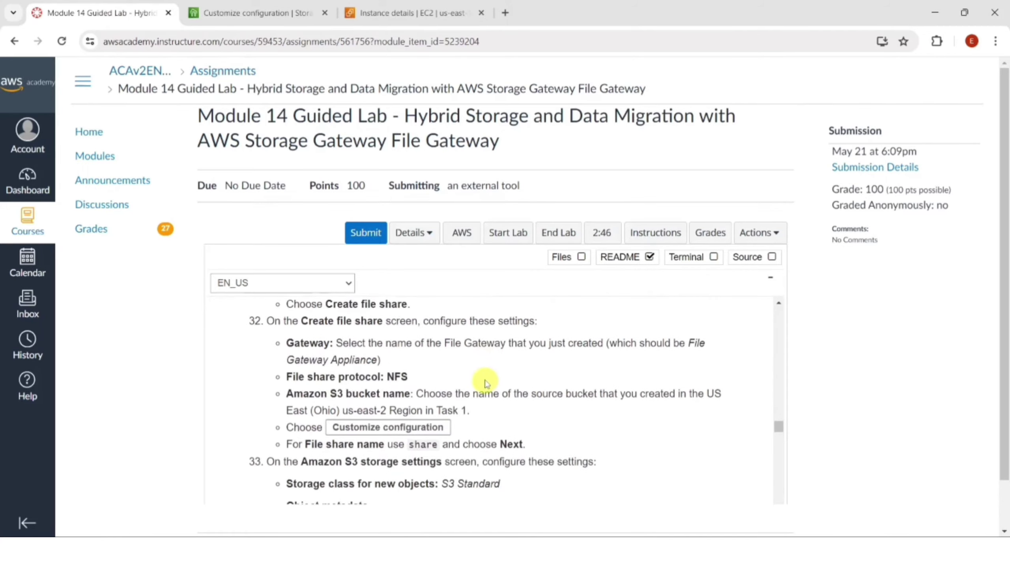
scroll(486, 383, down, 1)
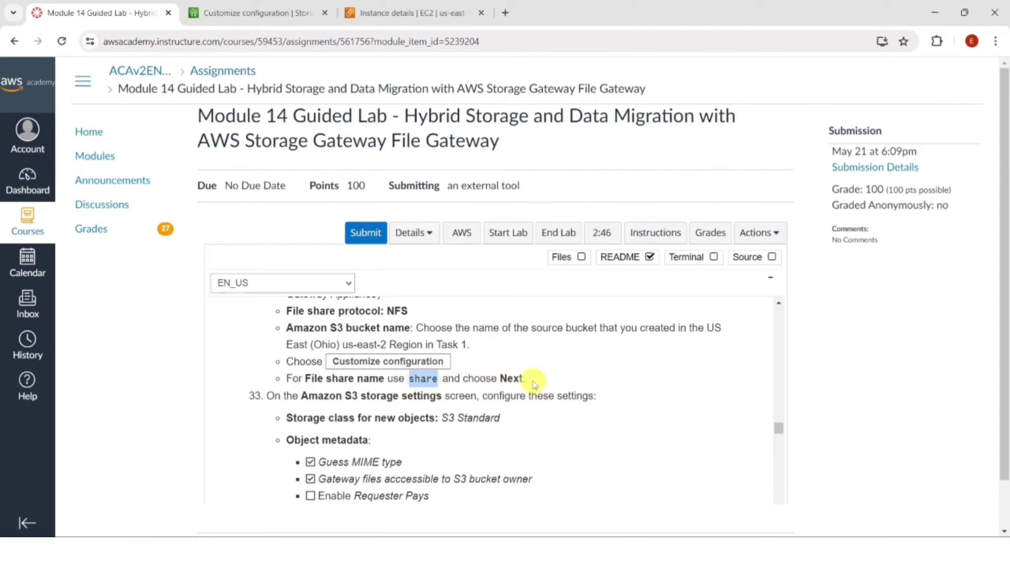
- Return to the file share settings and enter "share" as the file share name
click(384, 11)
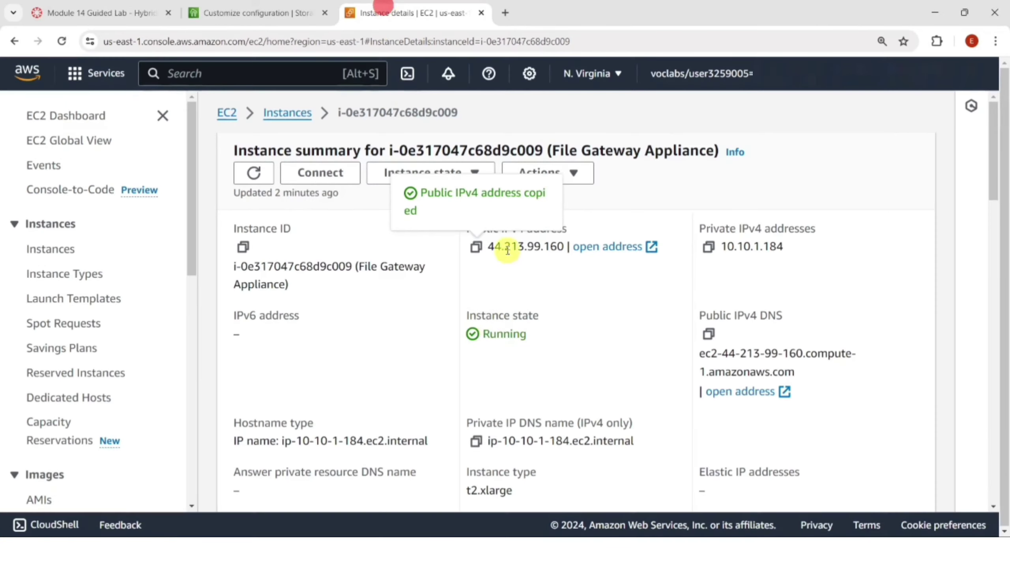
click(252, 11)
click(444, 243)
text(share)
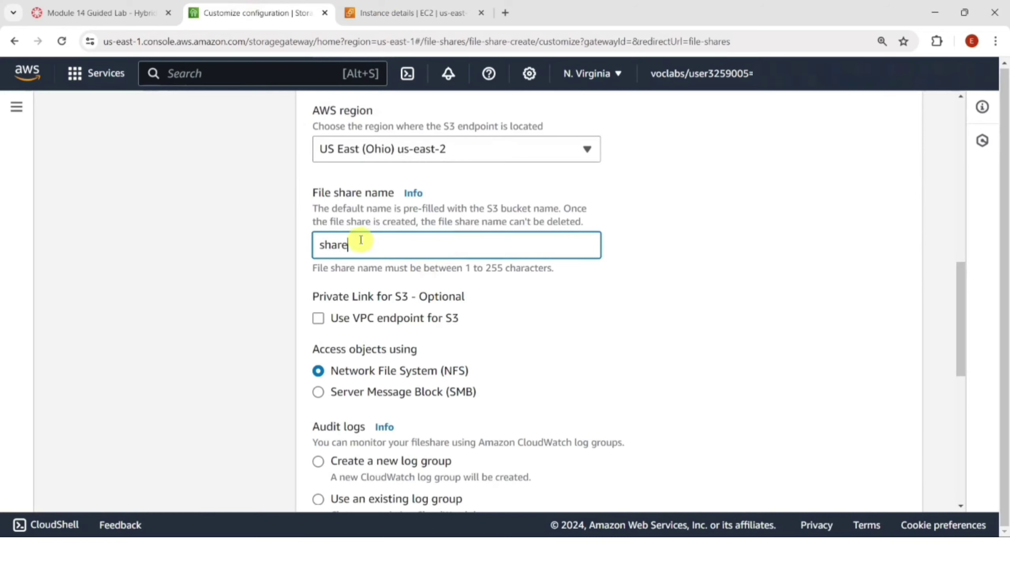
scroll(353, 243, down, 8)
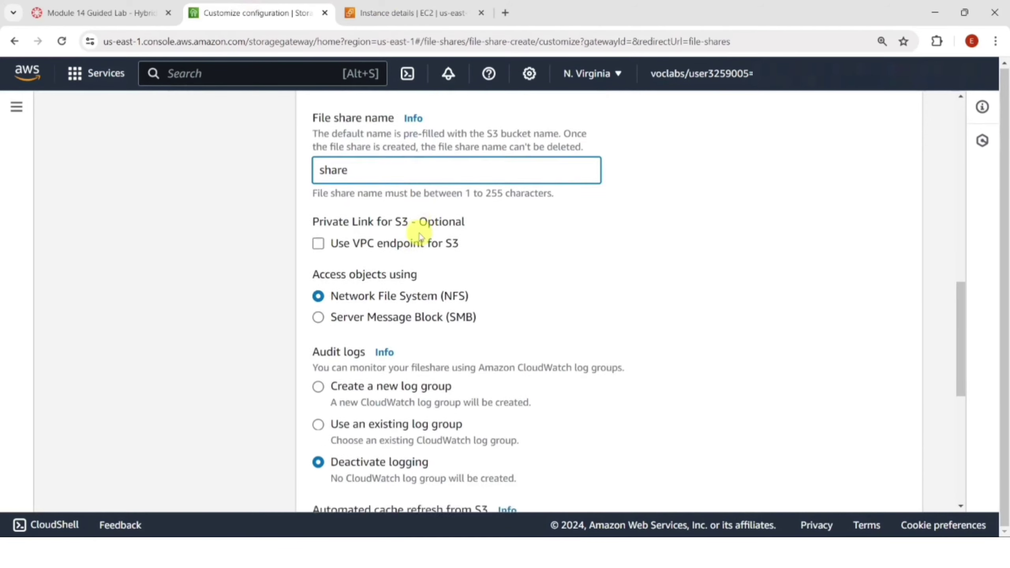
- Keep the remaining file share settings, continue to the Amazon S3 storage settings, and set bucket access to use an existing IAM role
scroll(418, 233, down, 3)
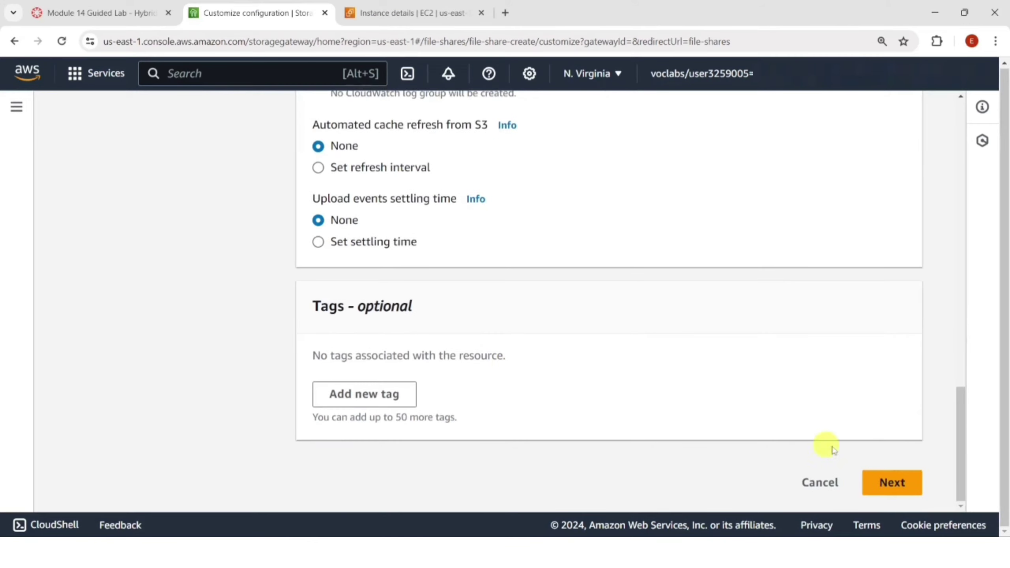
click(893, 483)
scroll(394, 346, down, 3)
scroll(457, 305, down, 2)
scroll(468, 292, down, 1)
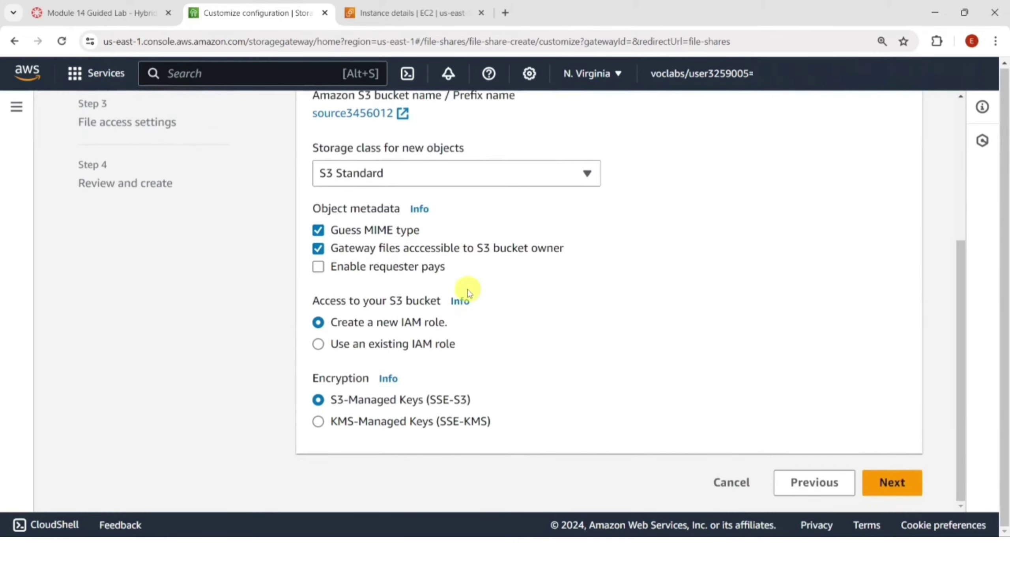
click(414, 344)
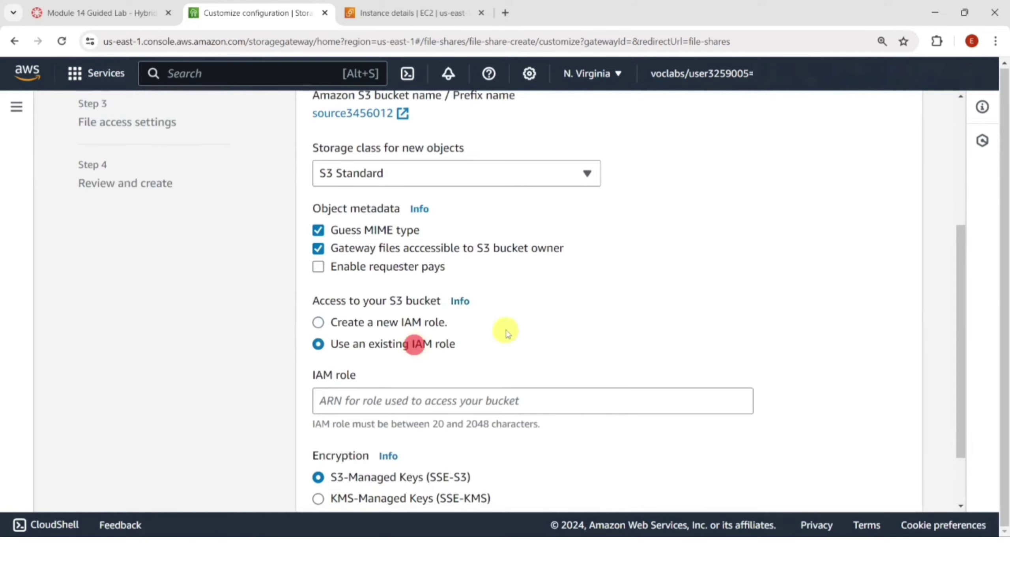
scroll(502, 326, down, 2)
click(500, 324)
- Show the AWS credentials in the lab page's details and copy the FgwIamPolicyARN value
click(132, 13)
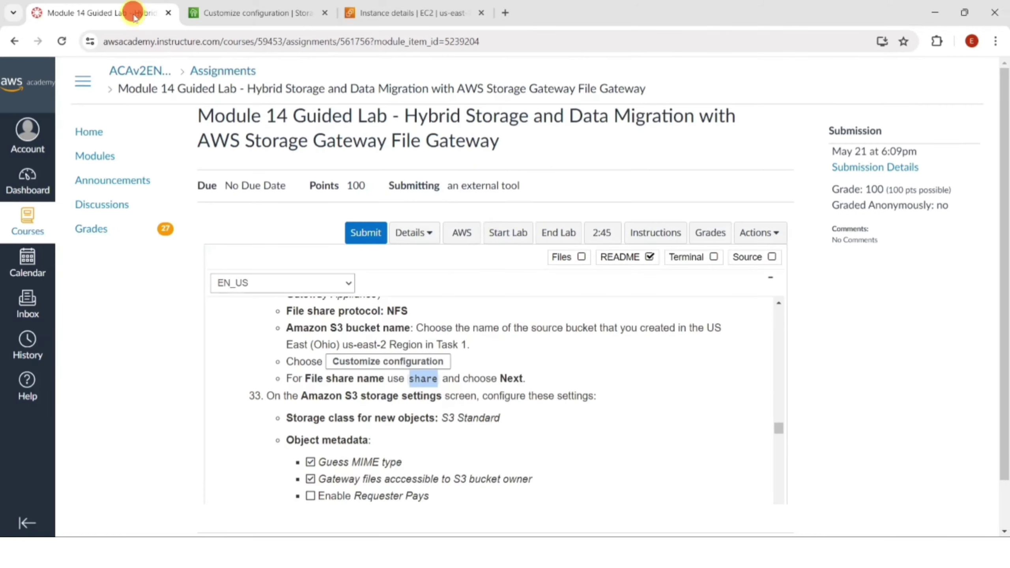
click(409, 234)
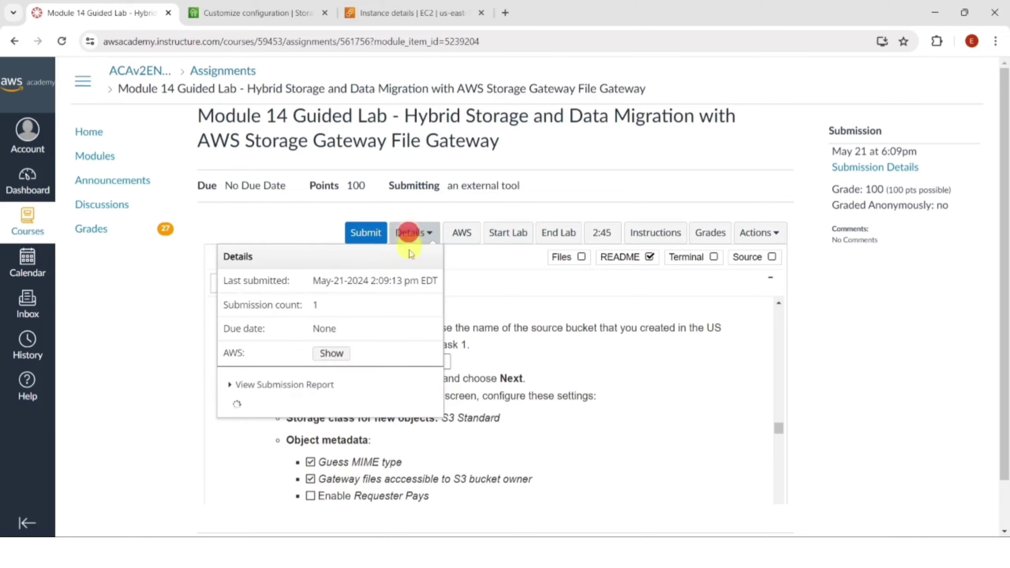
click(335, 353)
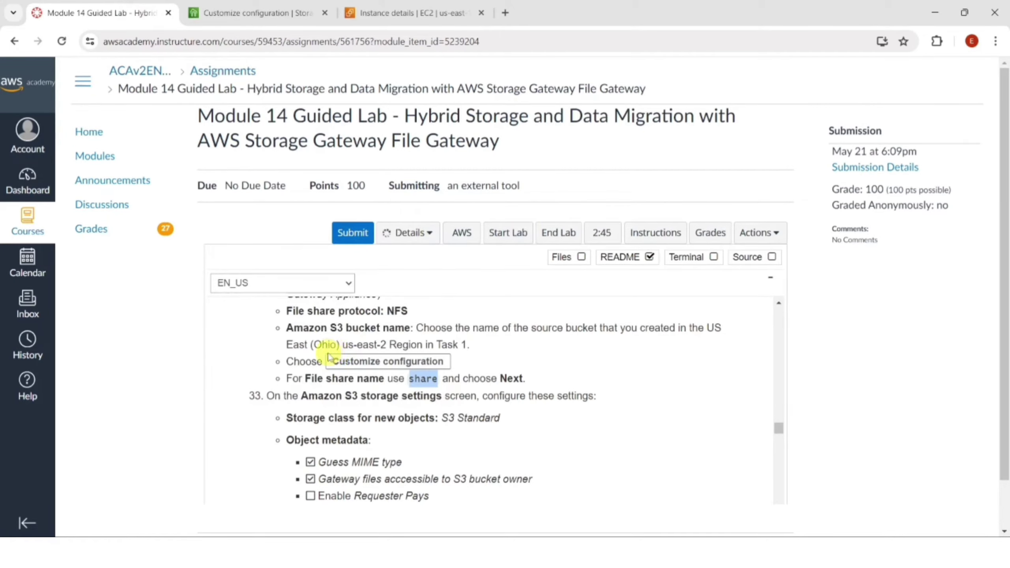
scroll(439, 330, down, 5)
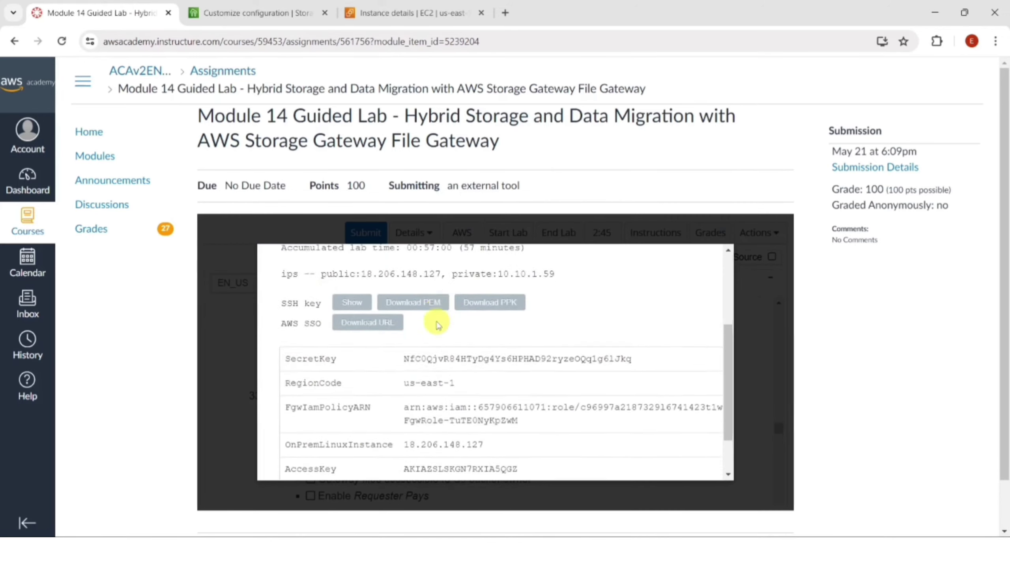
drag(405, 349, 539, 367)
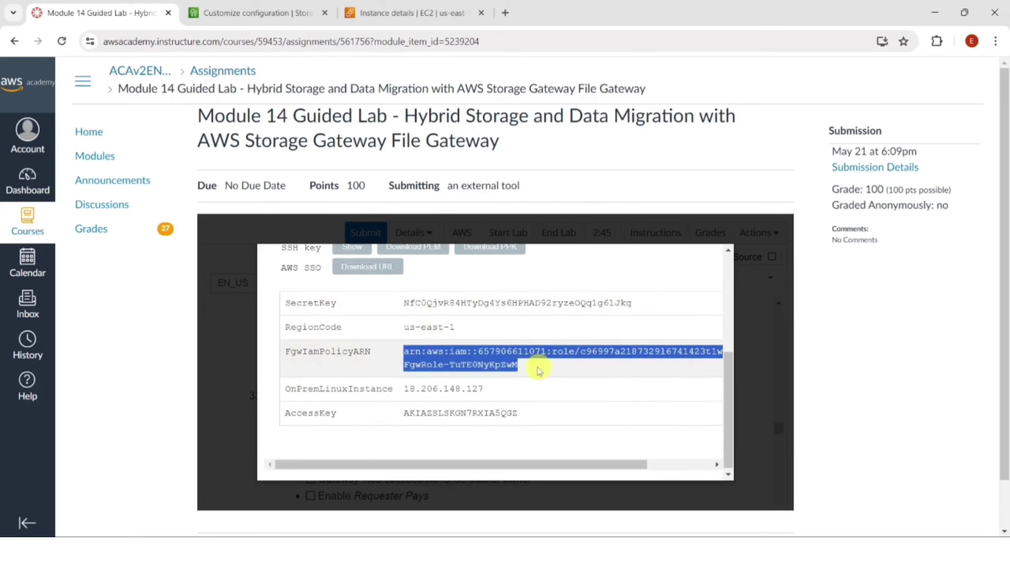
- Return to the file share configuration, paste the copied role ARN as the IAM role, and continue to the file access settings
click(273, 8)
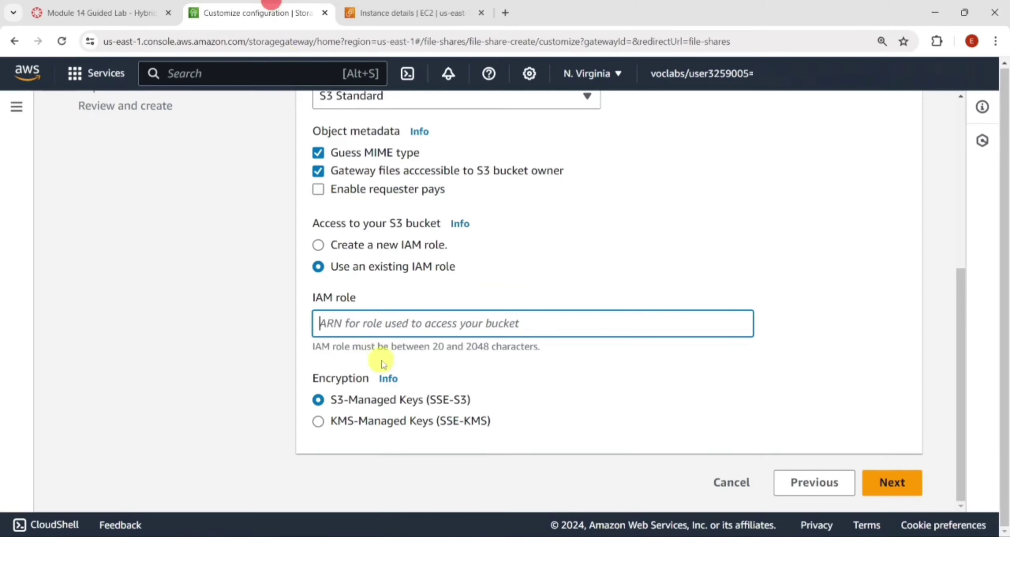
click(397, 323)
key(ctrl+v)
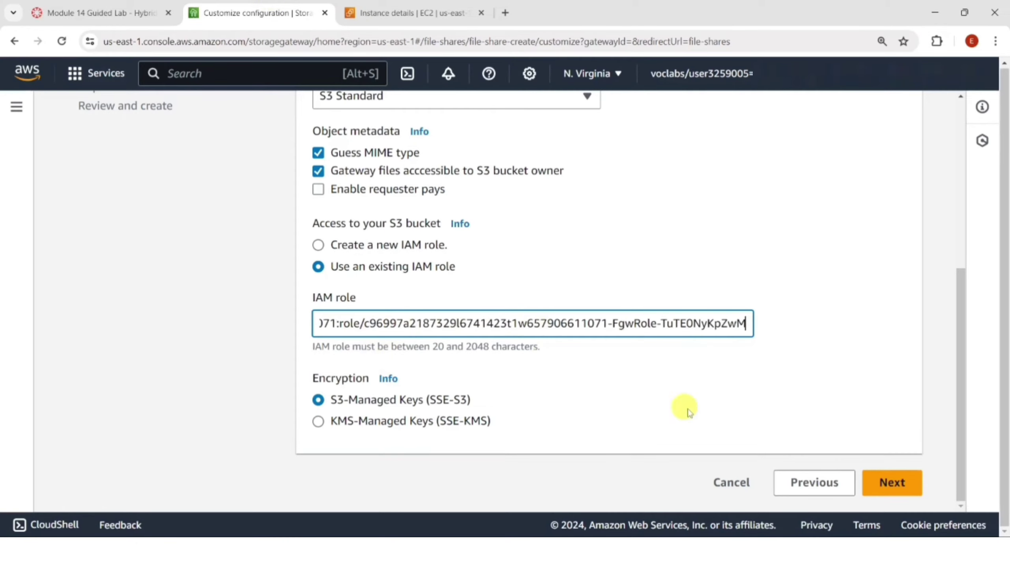
click(892, 483)
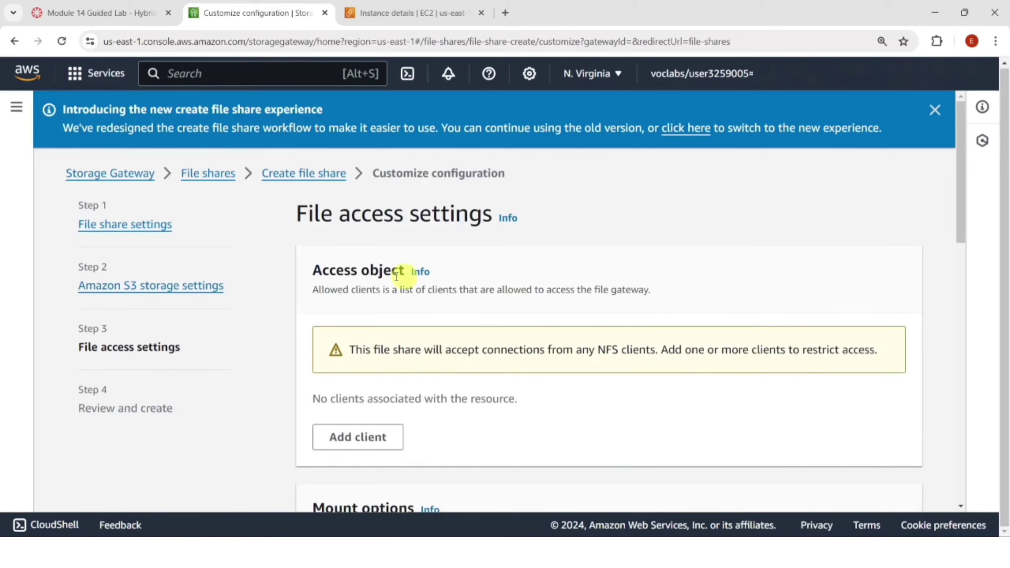
- Accept the default file access settings and create the NFS file share from the review page
scroll(515, 315, down, 15)
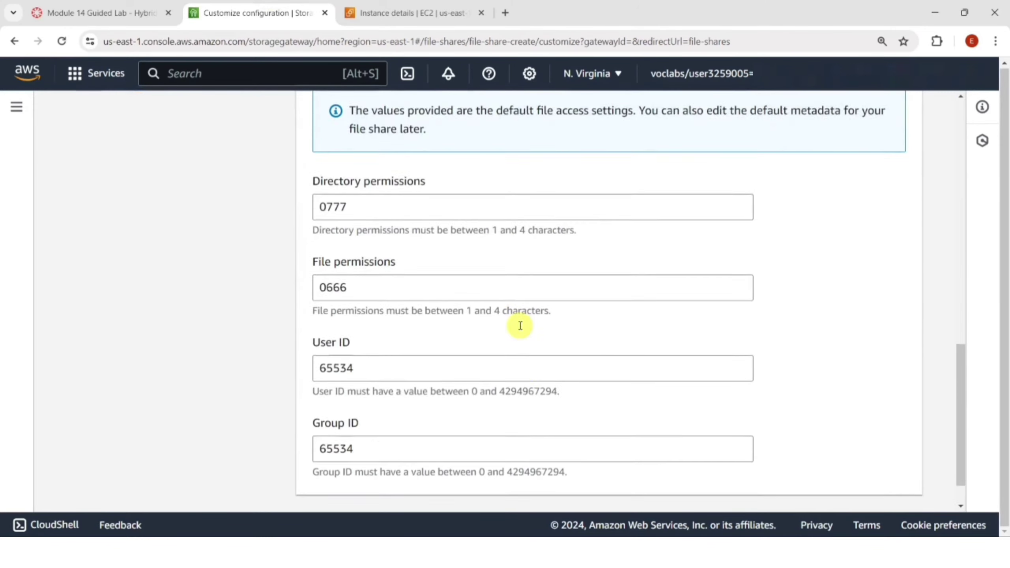
scroll(520, 325, down, 2)
click(891, 483)
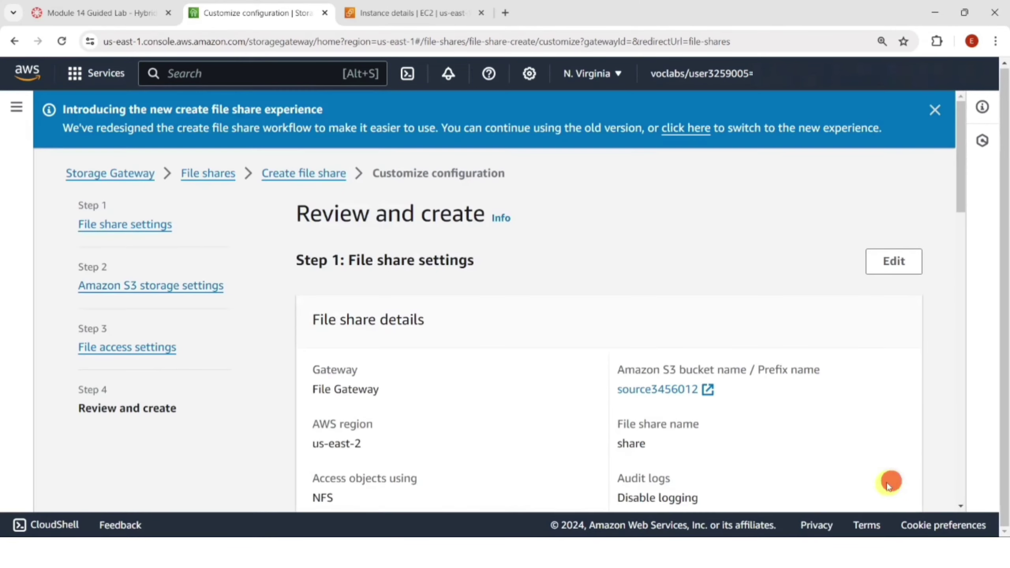
scroll(548, 318, down, 20)
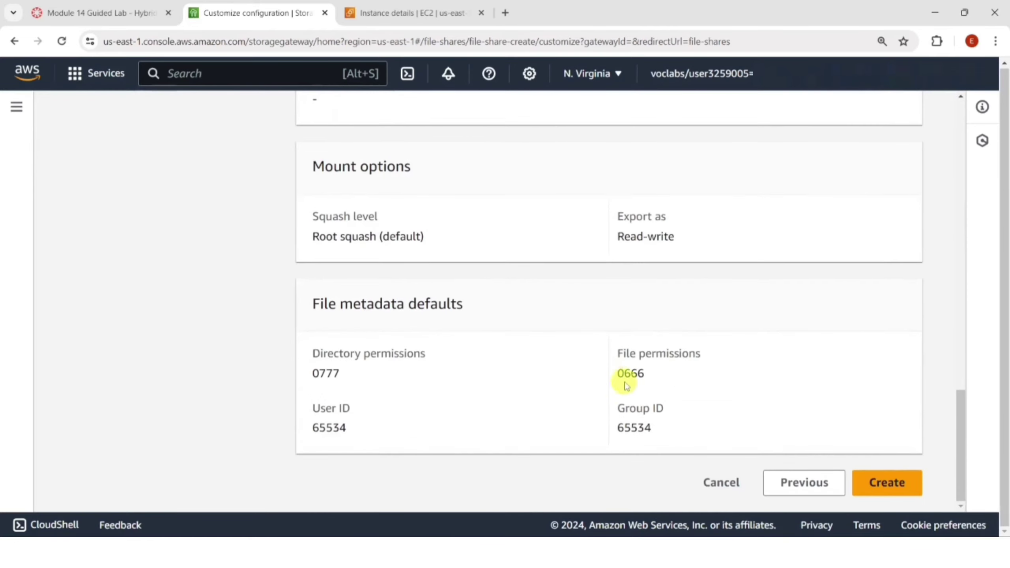
click(885, 482)
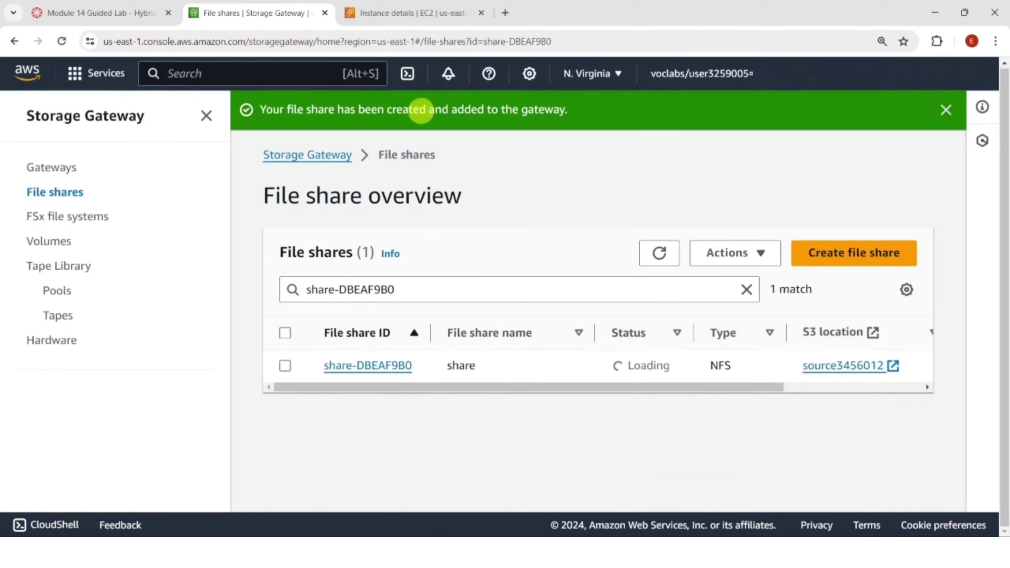
- Return to the lab page, close the credentials window, and read the instructions from step 34 through Task 5 on connecting to the Linux server
click(79, 7)
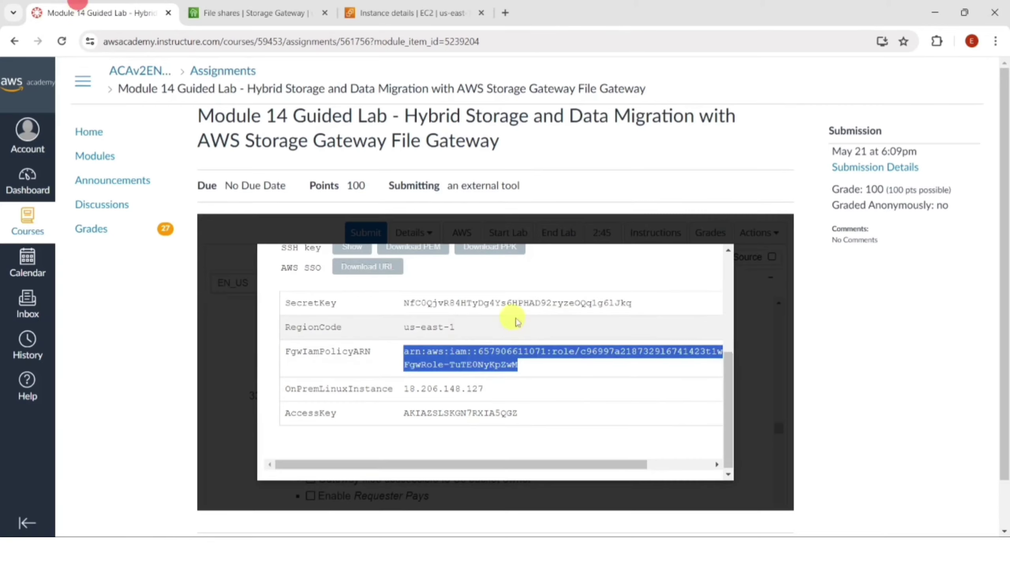
click(738, 308)
scroll(457, 368, down, 8)
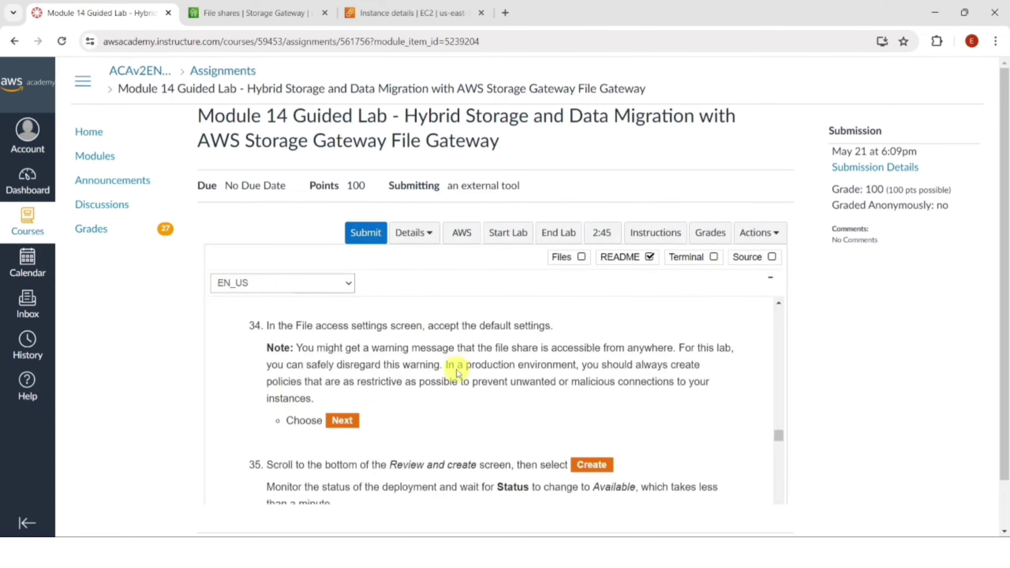
scroll(457, 373, down, 10)
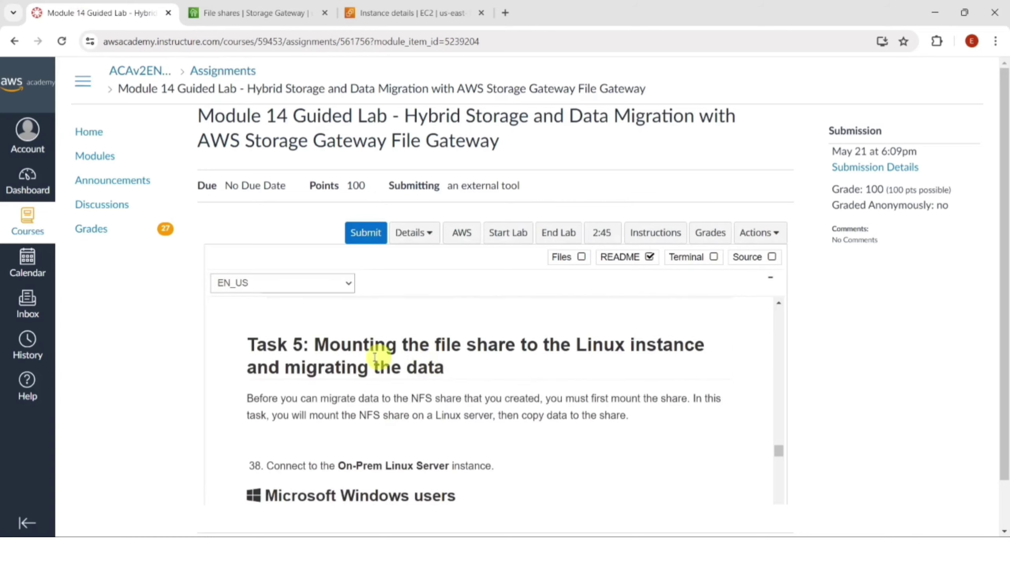
scroll(439, 388, down, 10)
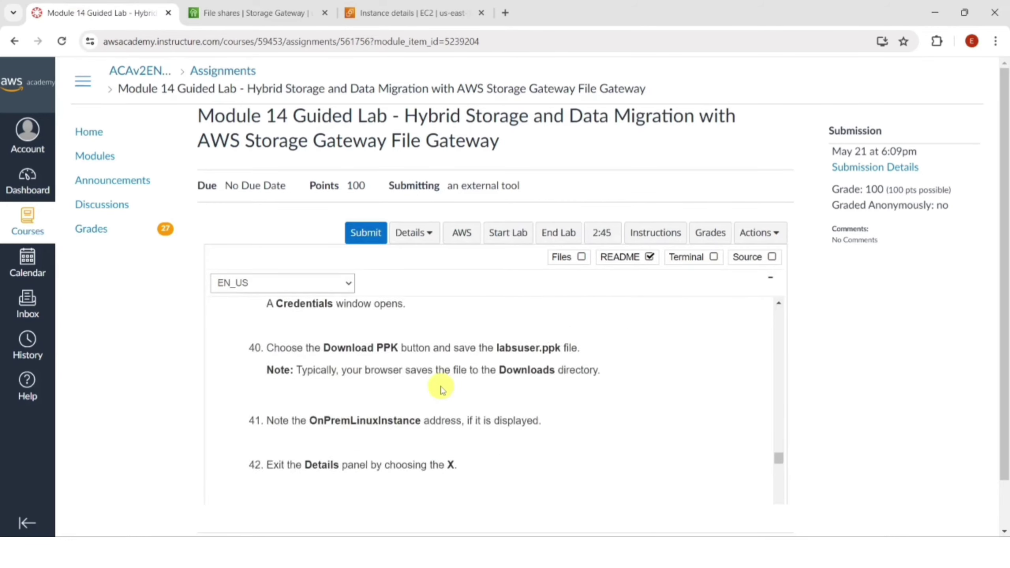
scroll(440, 388, down, 12)
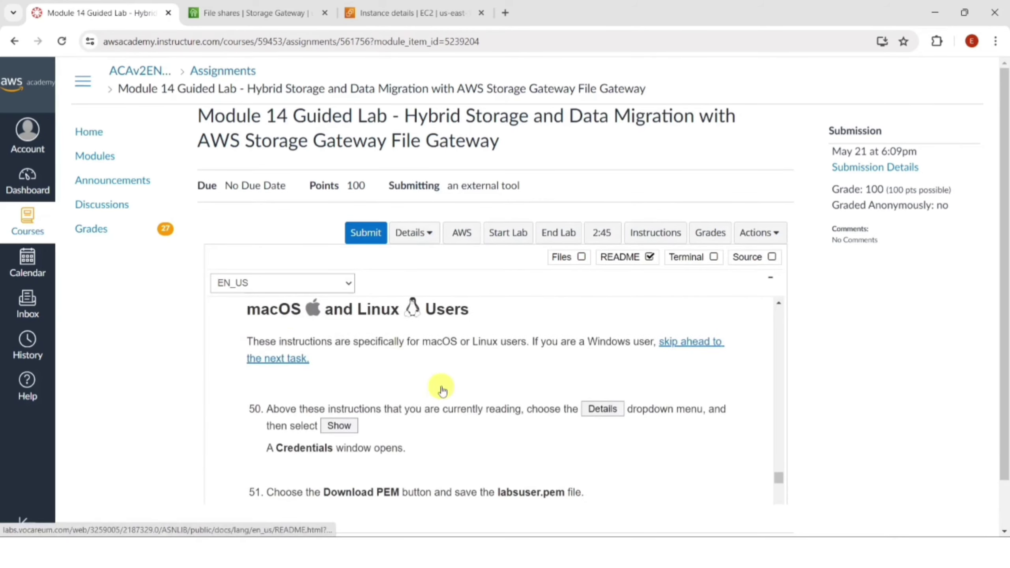
- From the AWS console, find EC2, open it in a new browser tab, and display the refreshed list of instances
click(225, 12)
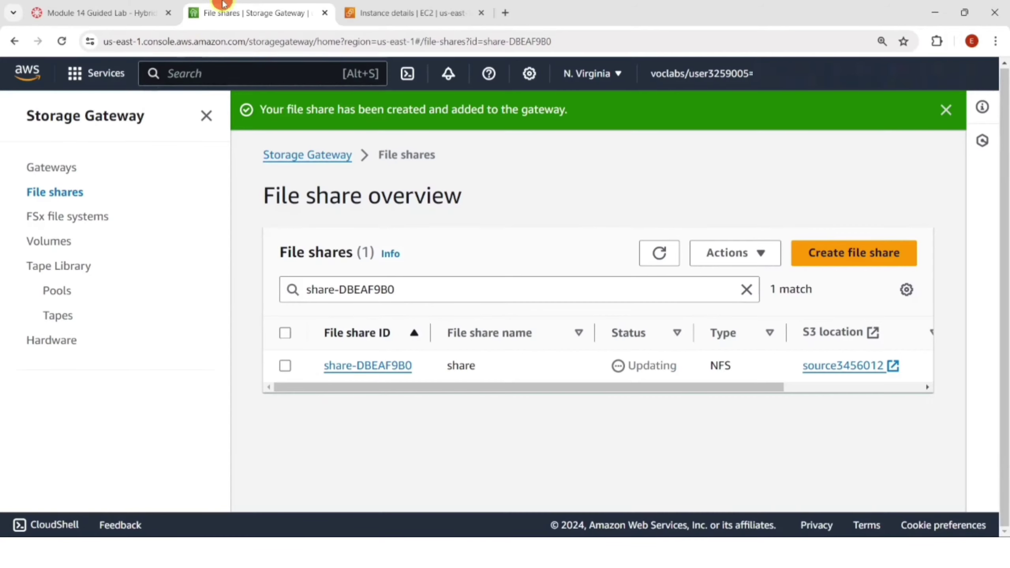
click(215, 72)
text(ec2)
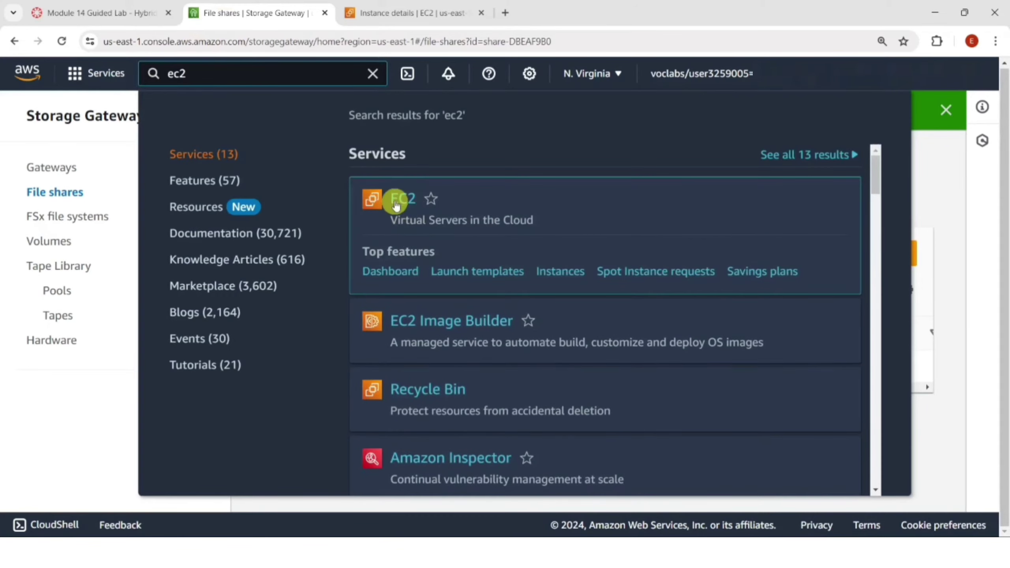
right_click(395, 198)
click(417, 204)
click(386, 5)
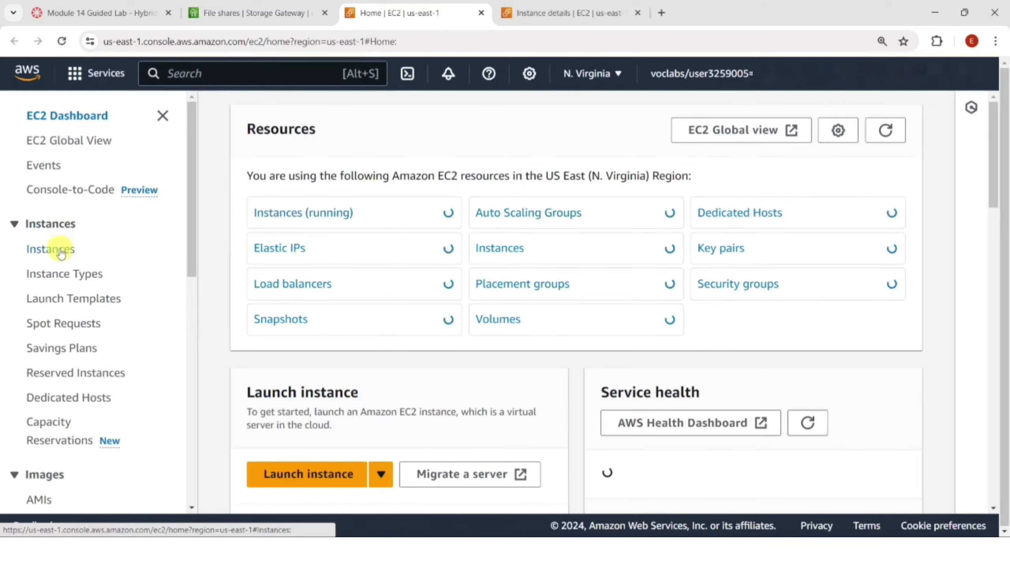
click(60, 251)
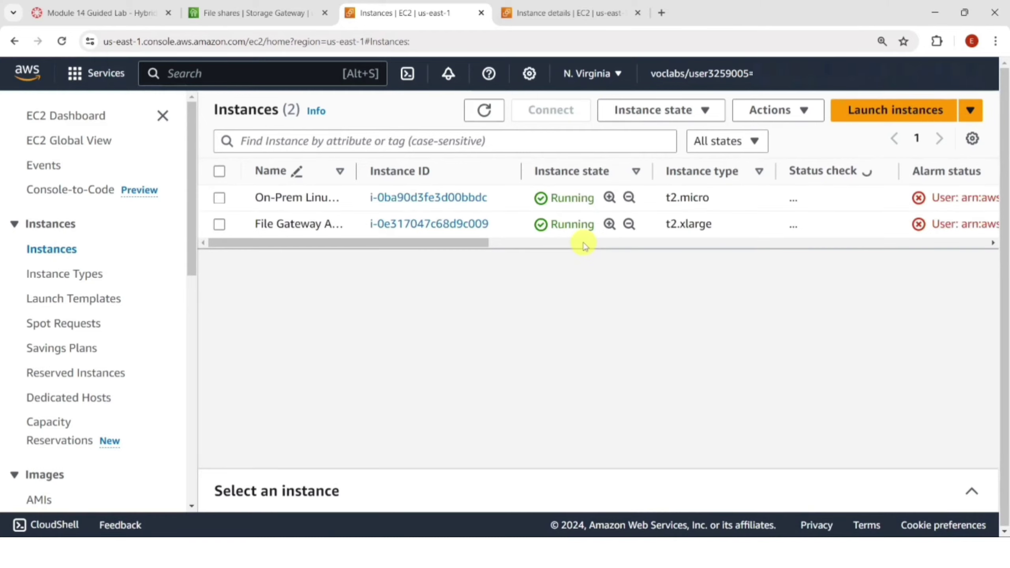
click(482, 111)
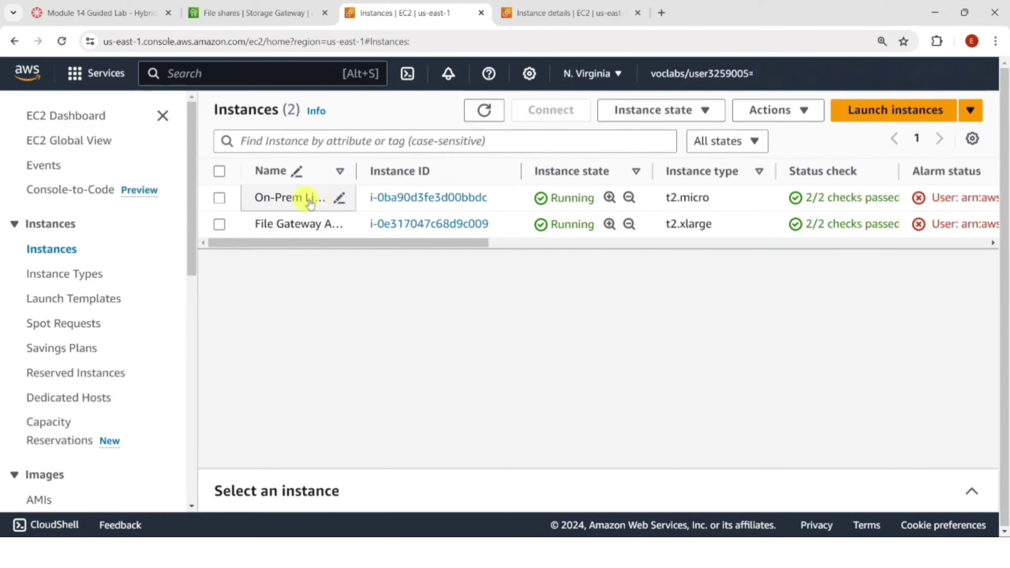
- Open the On-Prem Linux Server instance and connect to it through EC2 Instance Connect as ec2-user
click(408, 197)
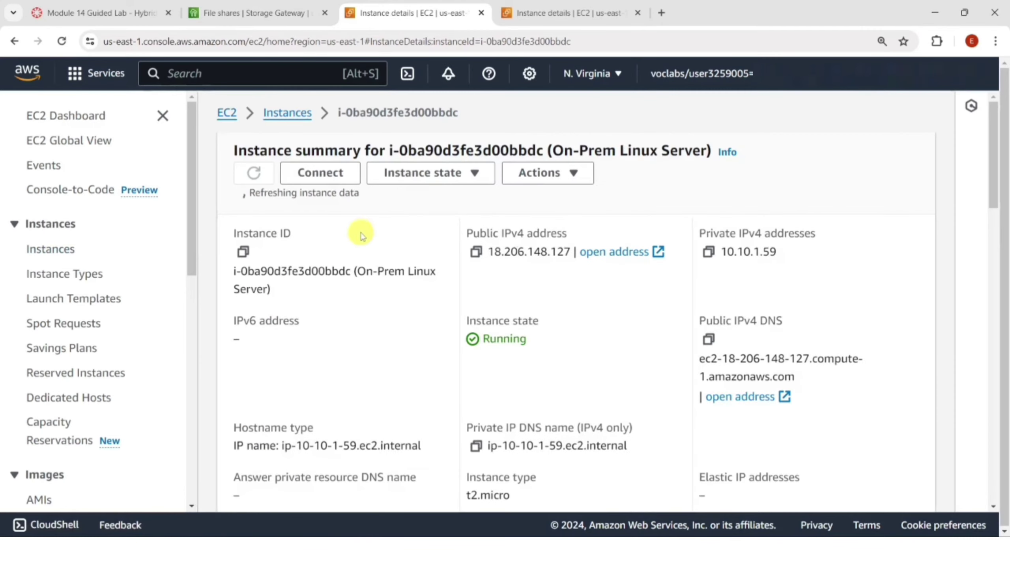
click(323, 175)
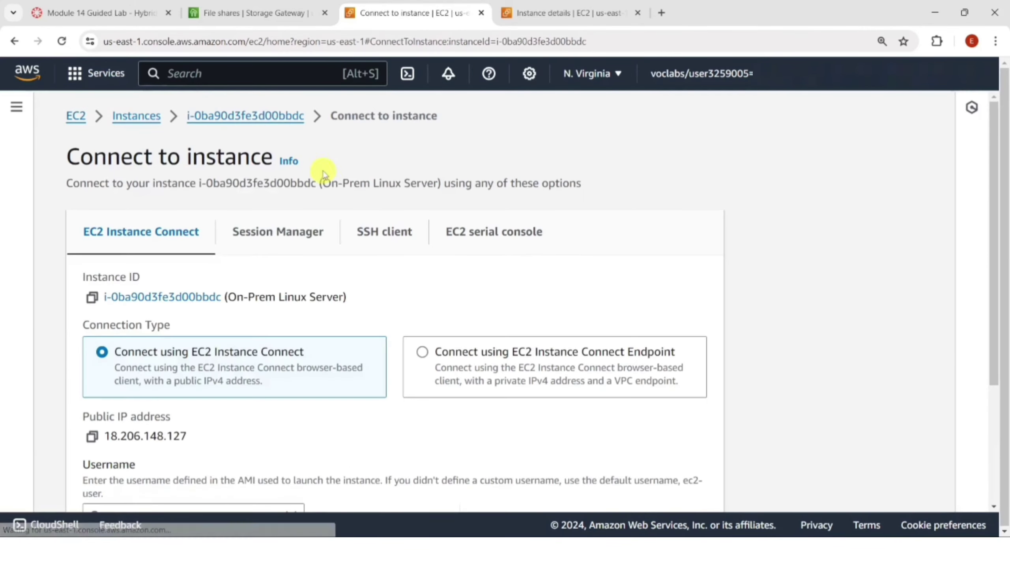
scroll(315, 309, down, 6)
scroll(628, 434, down, 5)
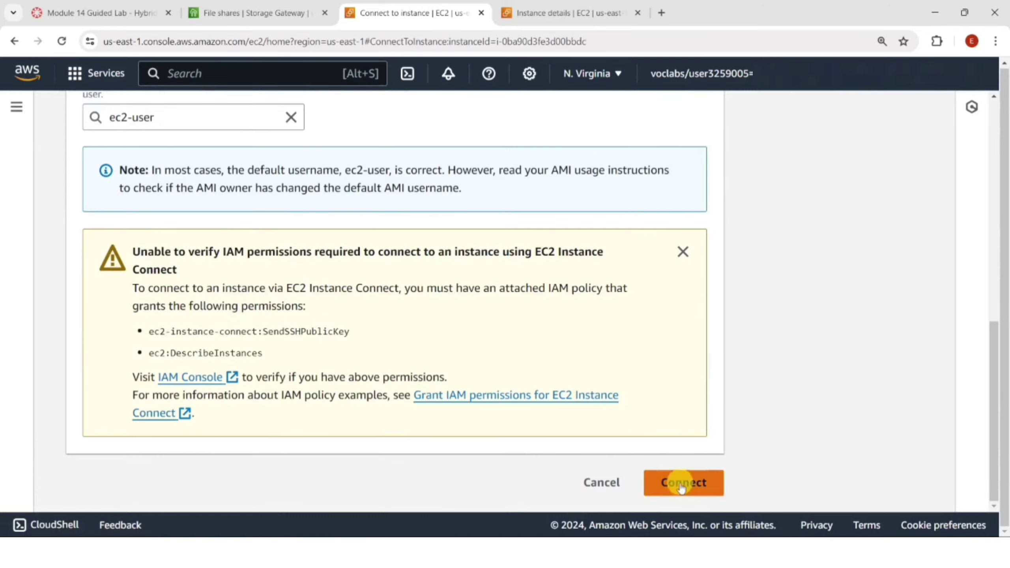
click(688, 482)
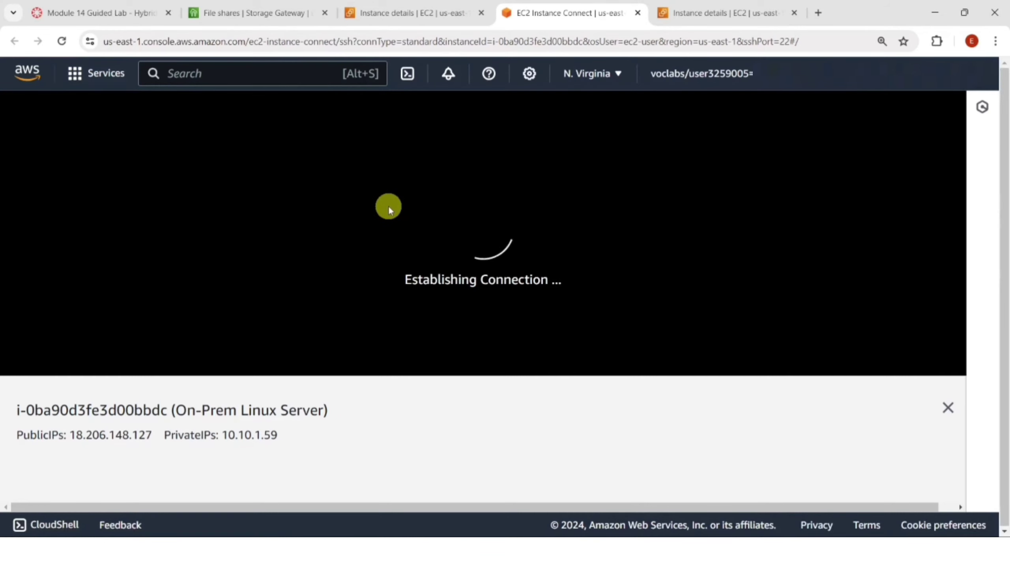
- Go back to the On-Prem Linux Server's instance details and open the OnPremSshAccess security group attached to it
click(402, 12)
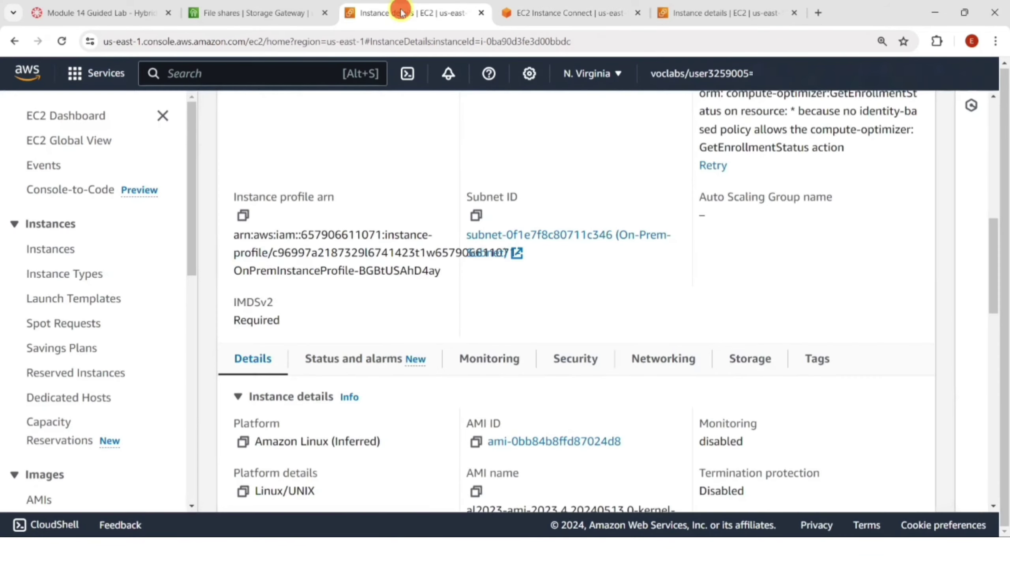
scroll(390, 252, down, 1)
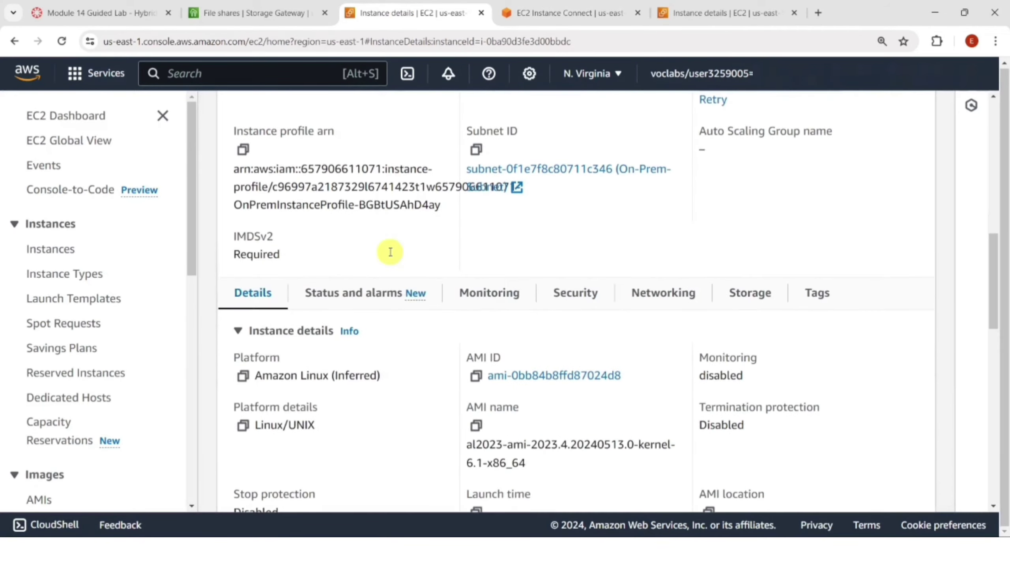
scroll(496, 286, up, 5)
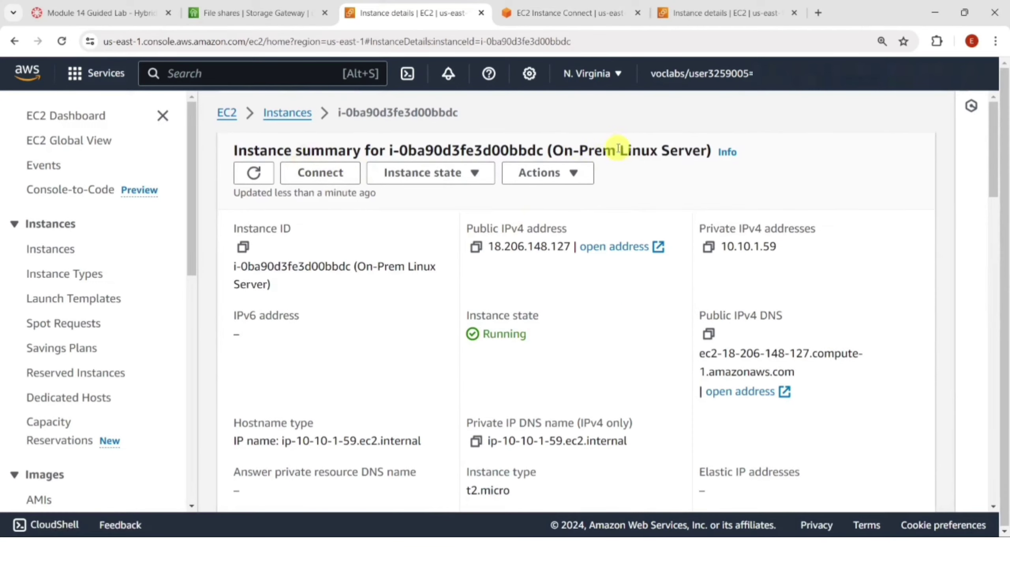
scroll(501, 251, down, 9)
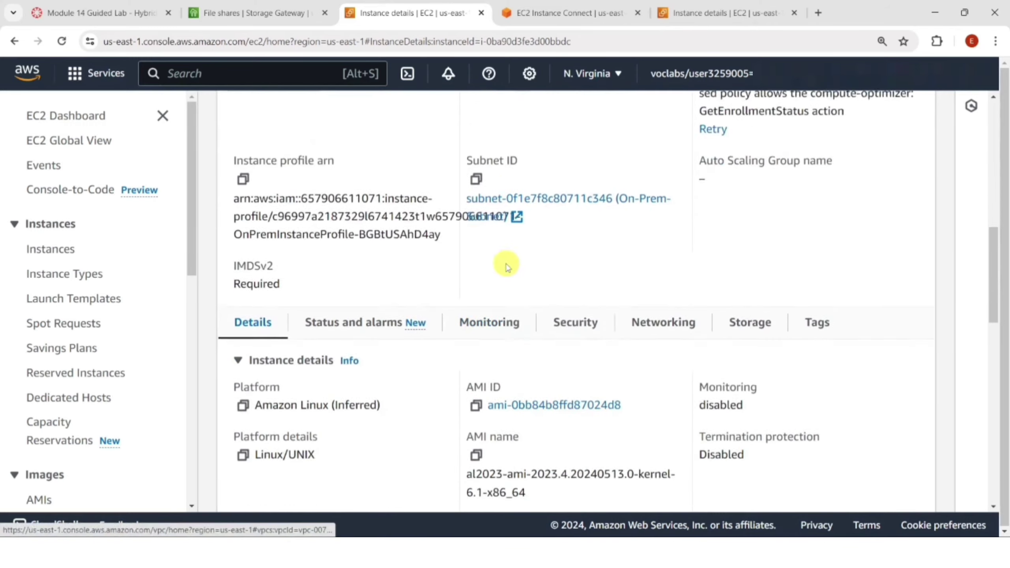
click(576, 285)
scroll(480, 259, down, 7)
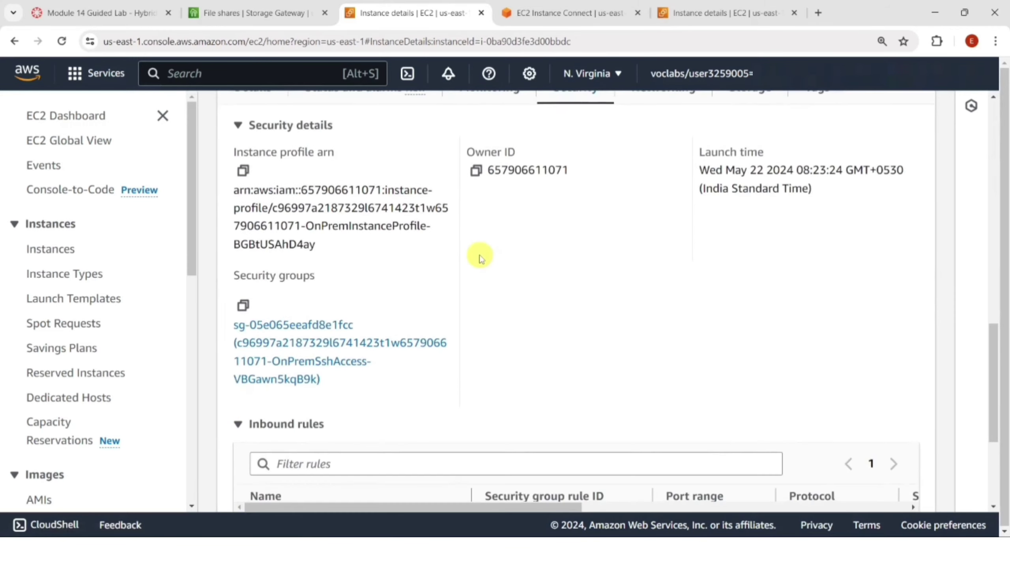
click(299, 262)
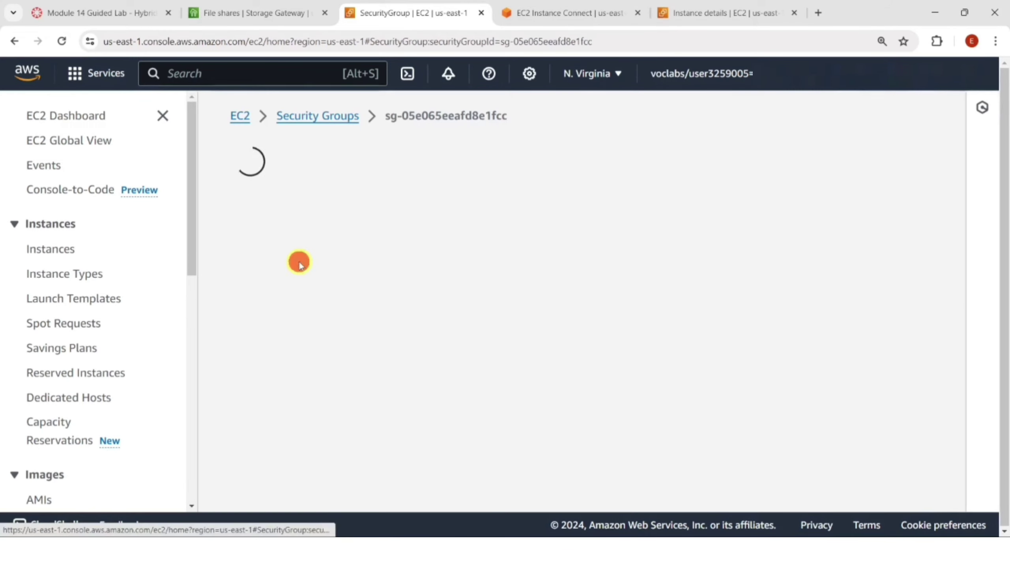
- Edit the inbound rules of the OnPremSshAccess security group and add a rule of type SSH
scroll(462, 225, down, 5)
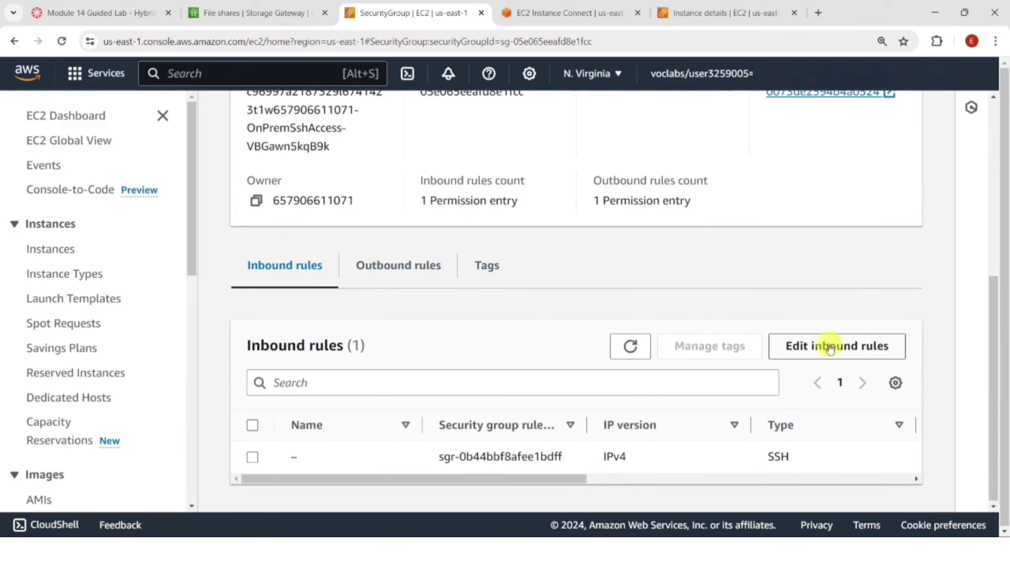
click(830, 346)
scroll(314, 299, down, 2)
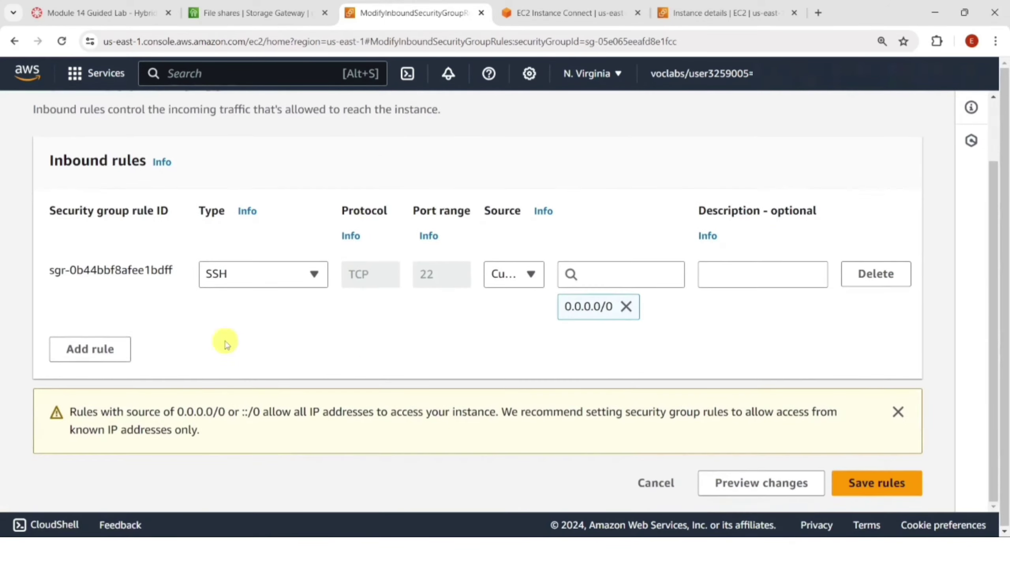
click(100, 350)
click(279, 345)
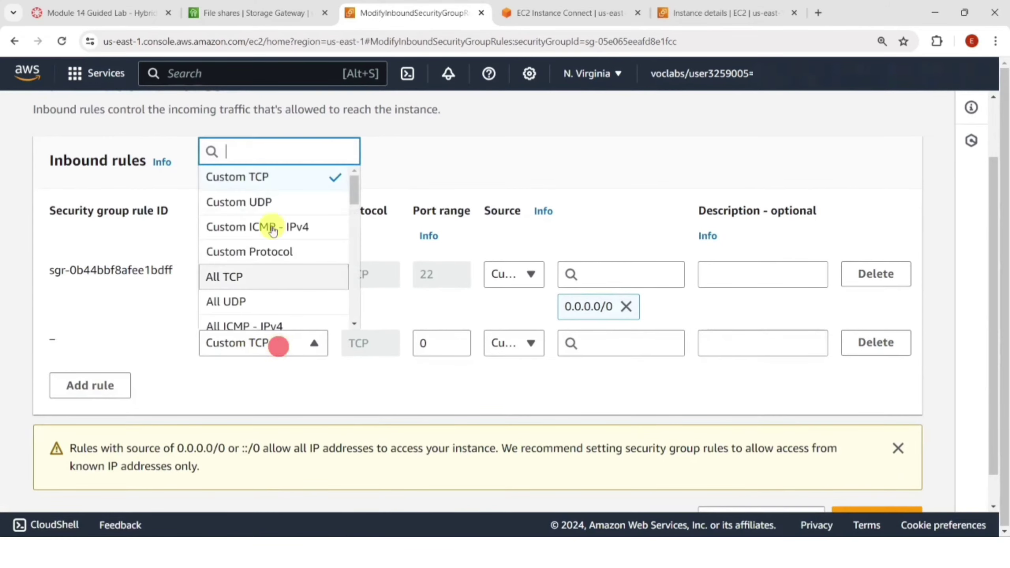
click(248, 147)
text(ssh)
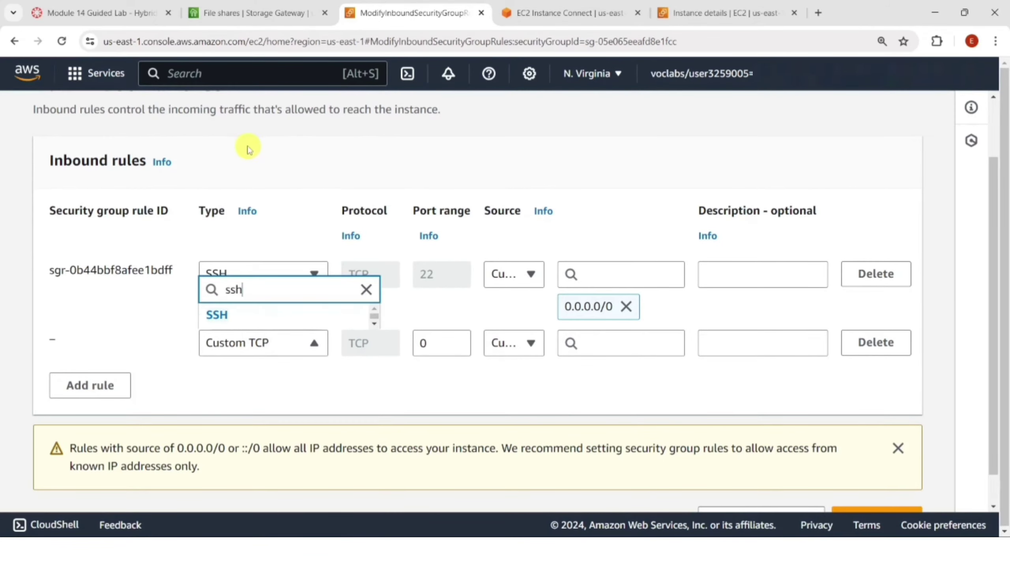
click(220, 316)
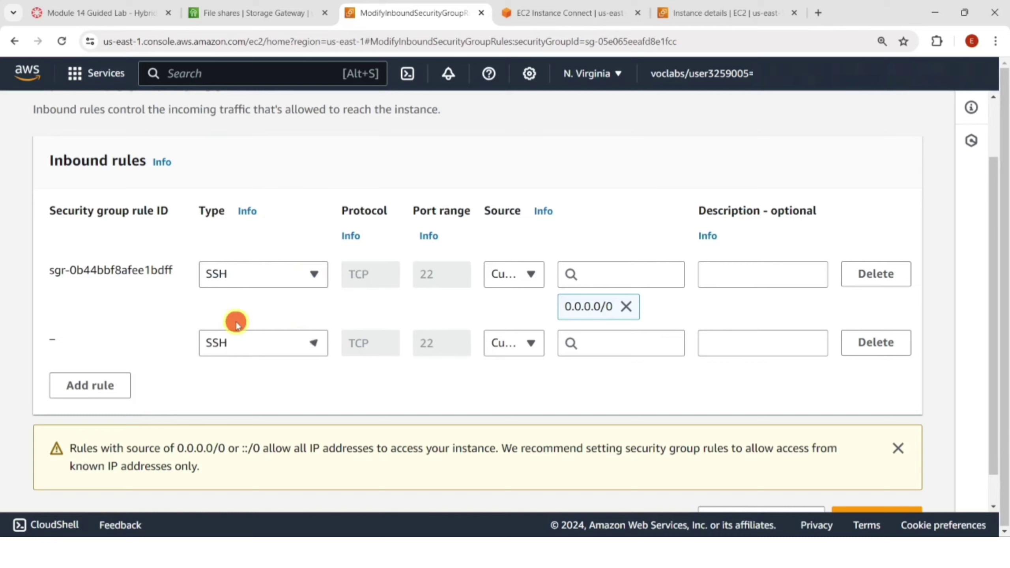
- Set the new SSH rule's source to the OnPremSshAccess security group and save the inbound rules
click(614, 344)
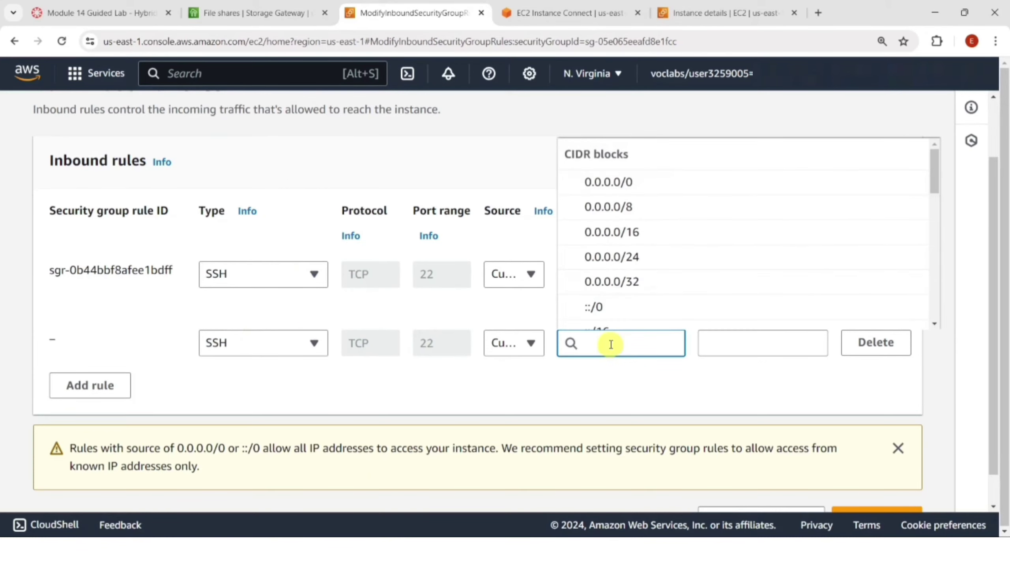
text(on)
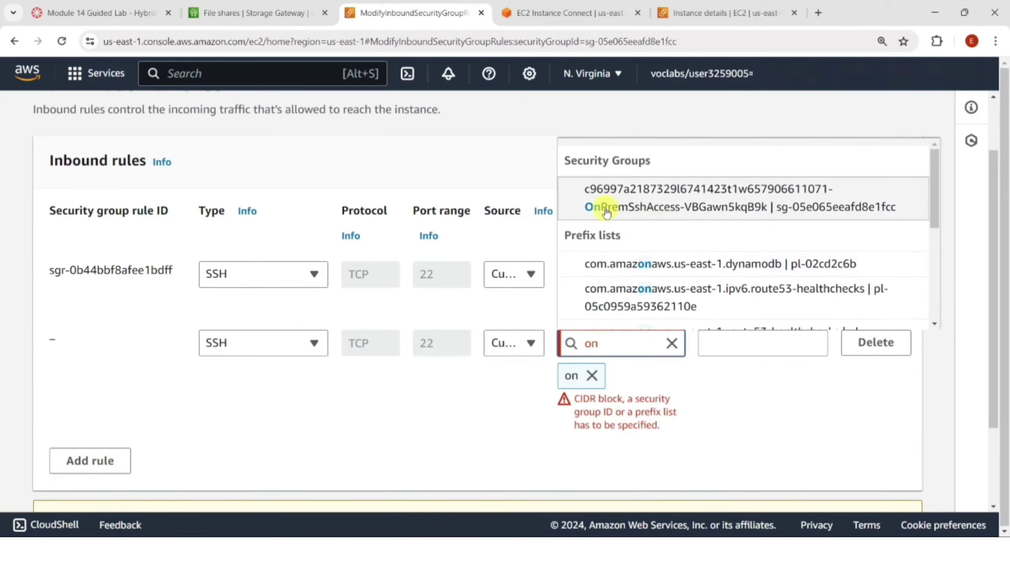
click(629, 210)
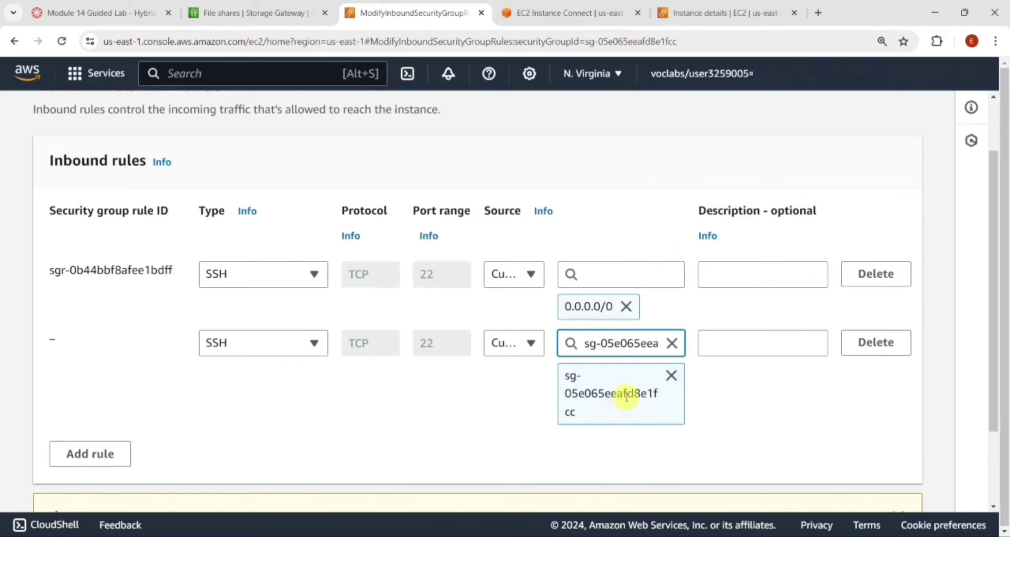
scroll(835, 458, down, 3)
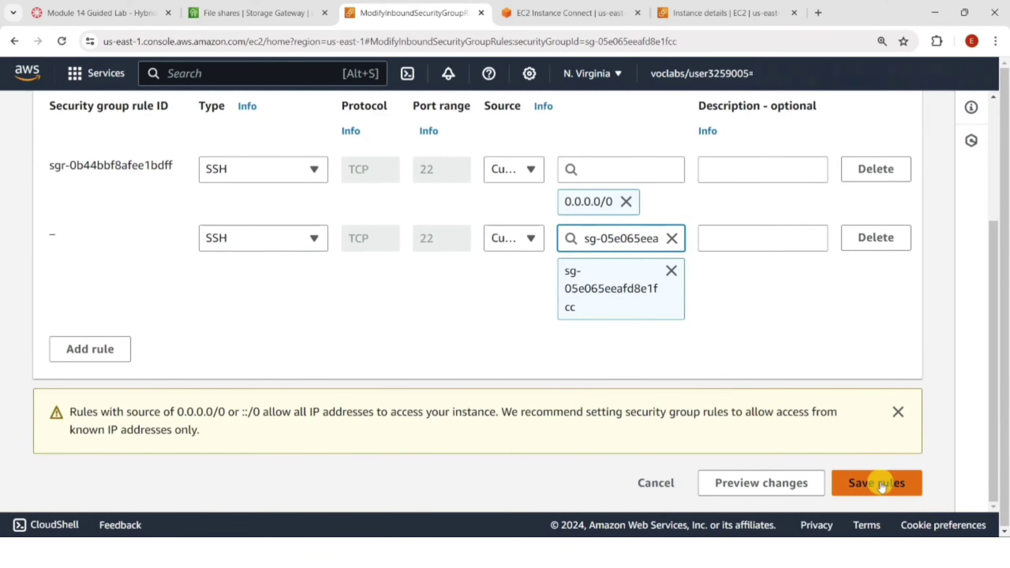
click(880, 486)
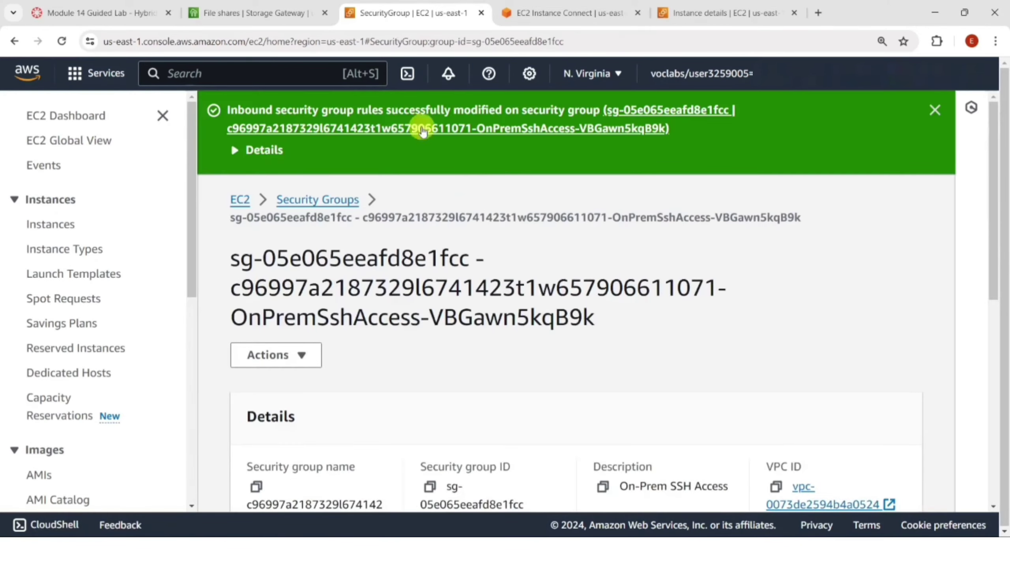
- Return to the EC2 instances list, then download the PEM SSH key from the lab page's credentials window
click(54, 250)
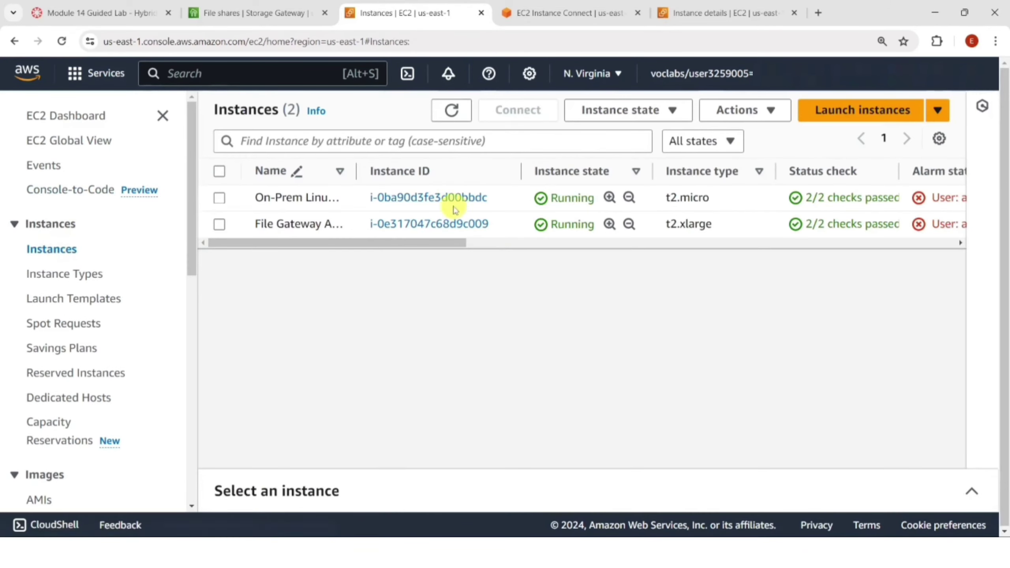
click(135, 20)
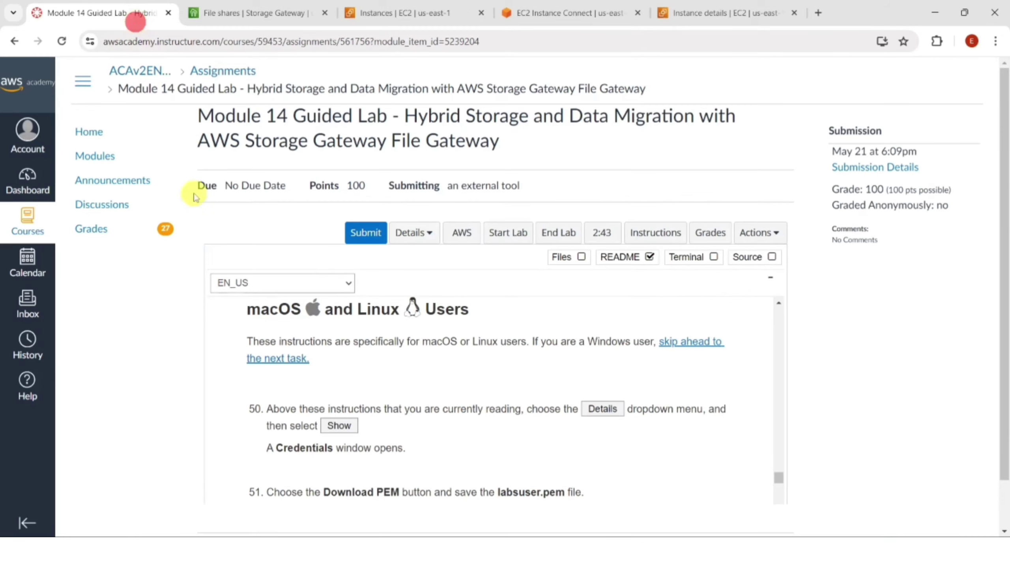
click(413, 232)
click(344, 357)
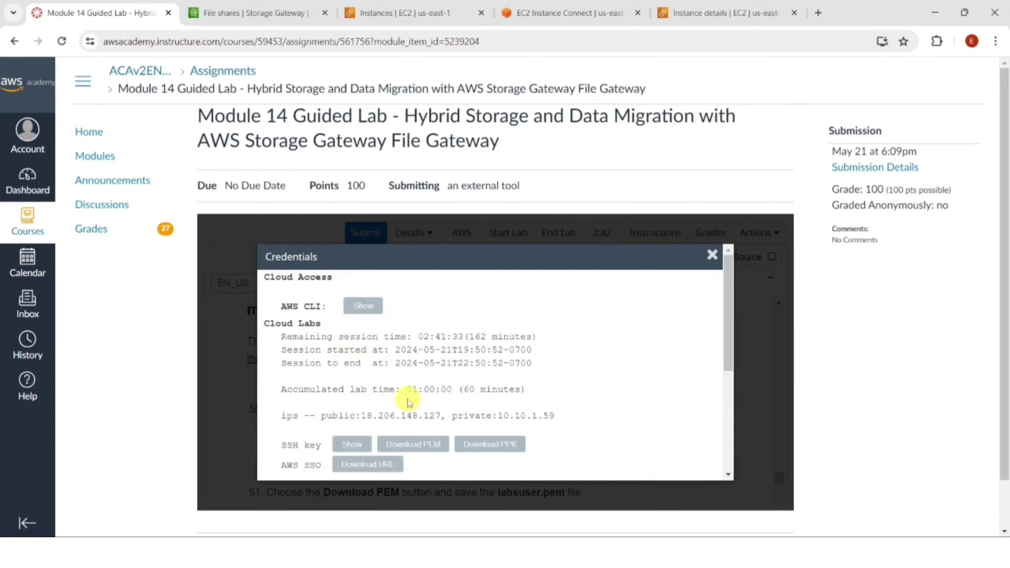
click(424, 446)
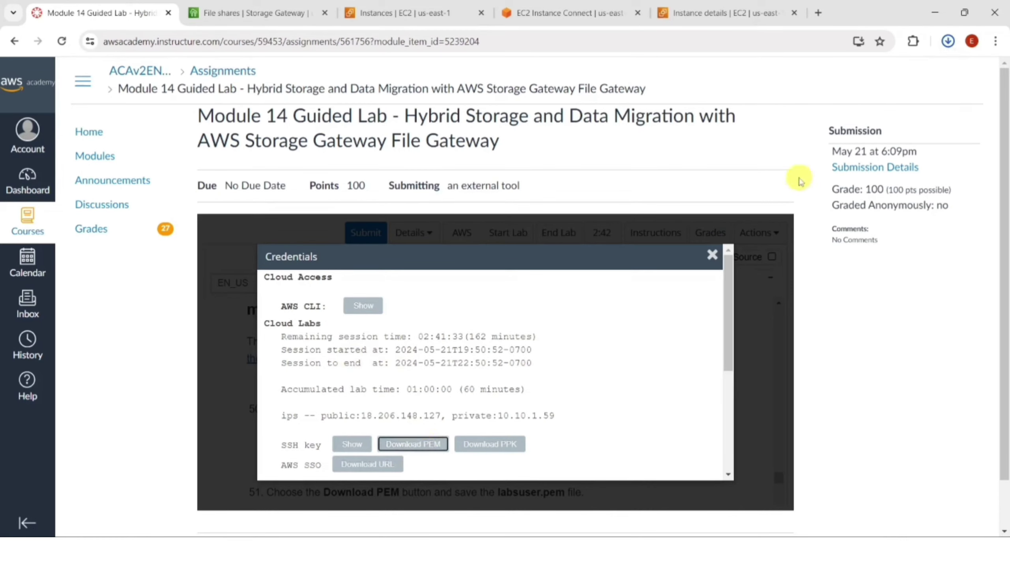
- Switch to the EC2 Instance Connect session and run nano labsuser.pem to start a new key file
click(266, 12)
click(550, 12)
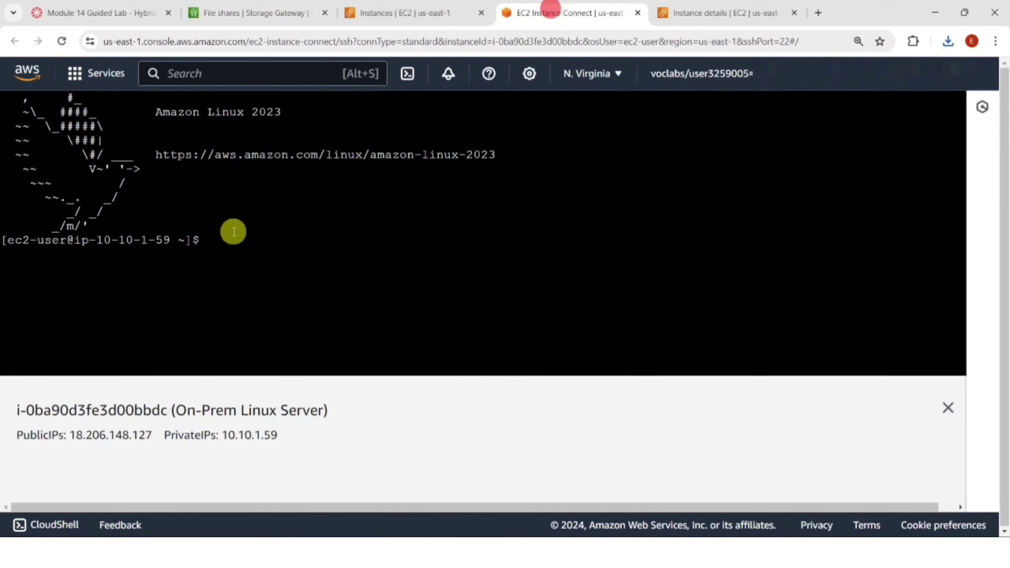
click(213, 238)
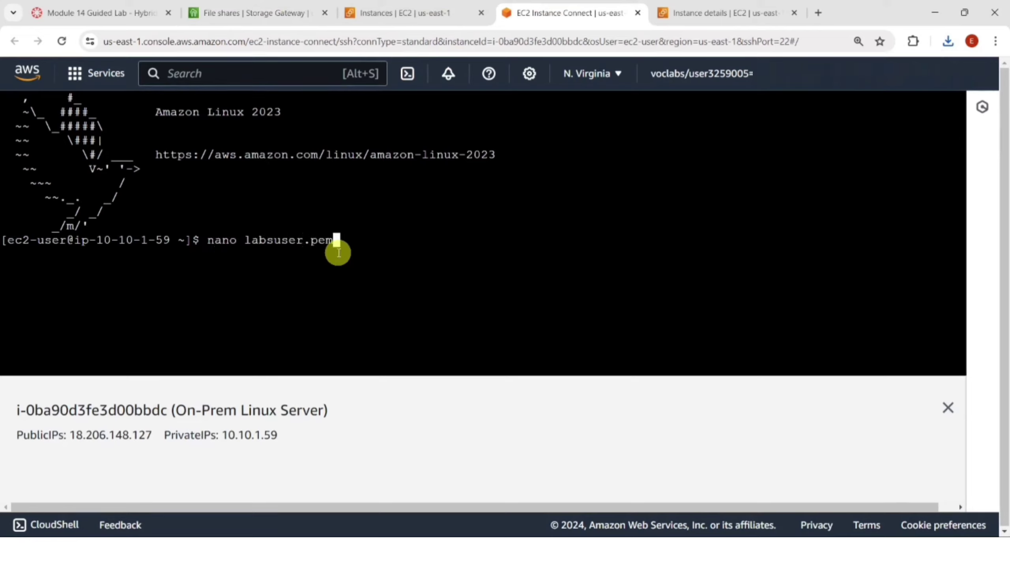
key(Return)
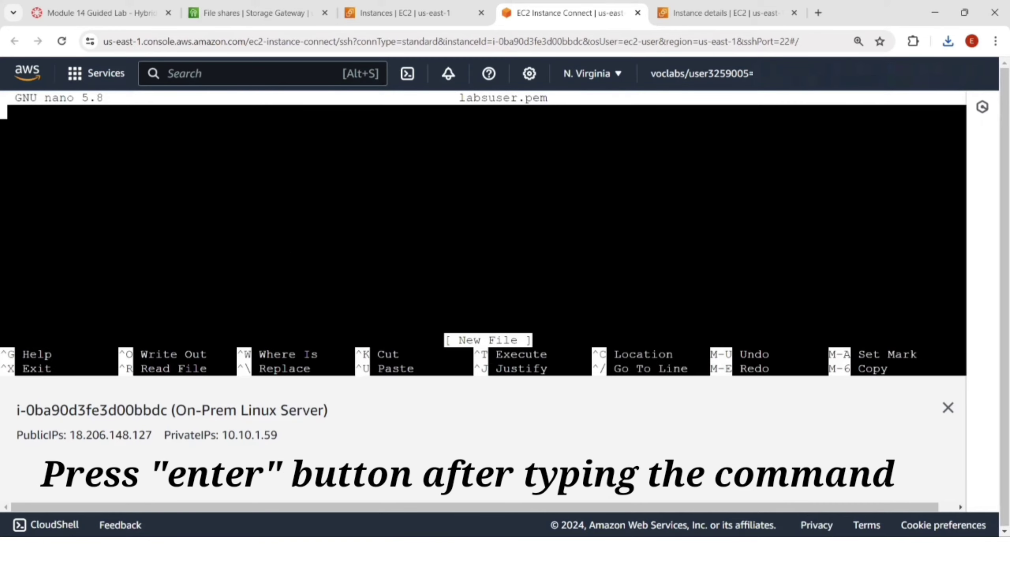
- Open the downloaded labsuser (3).pem from the Downloads folder in Notepad just once, and select and copy its entire contents
click(451, 553)
click(116, 39)
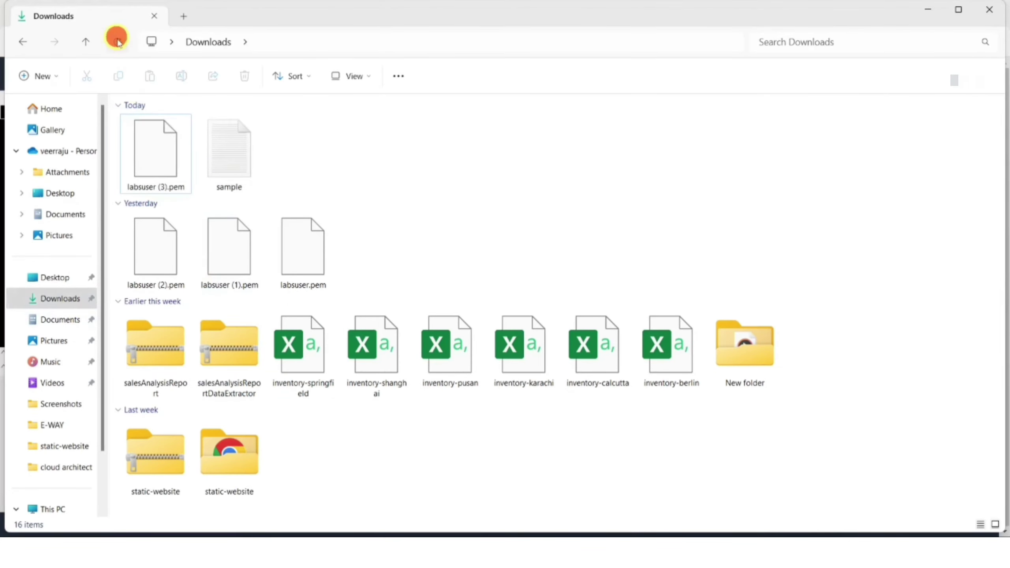
double_click(163, 161)
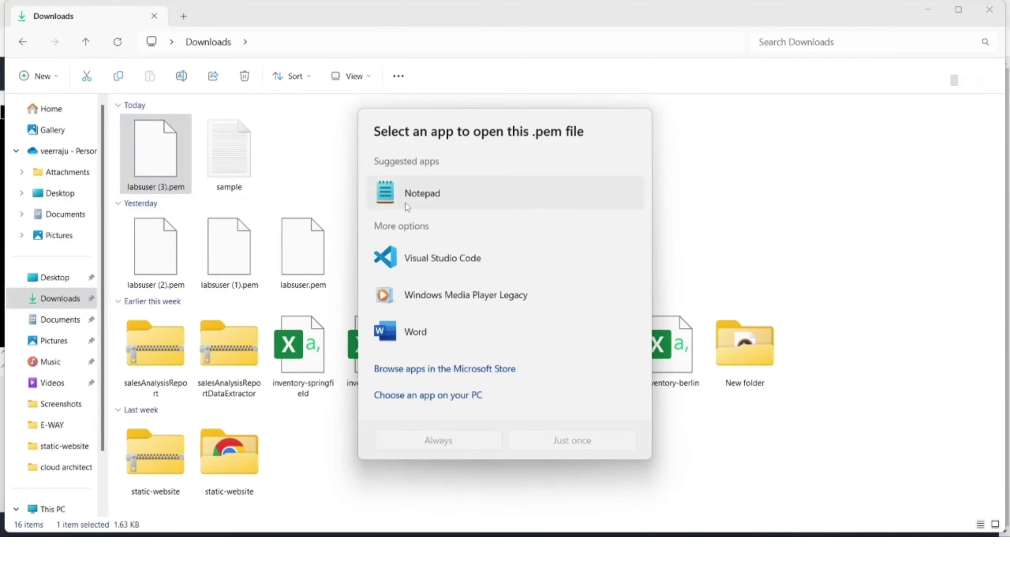
click(407, 206)
click(575, 441)
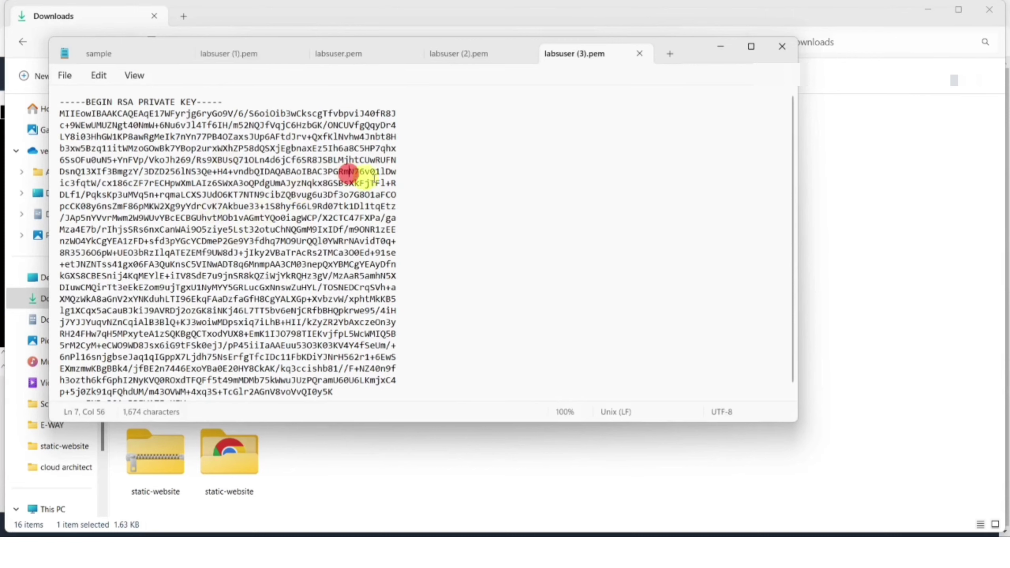
key(ctrl+a)
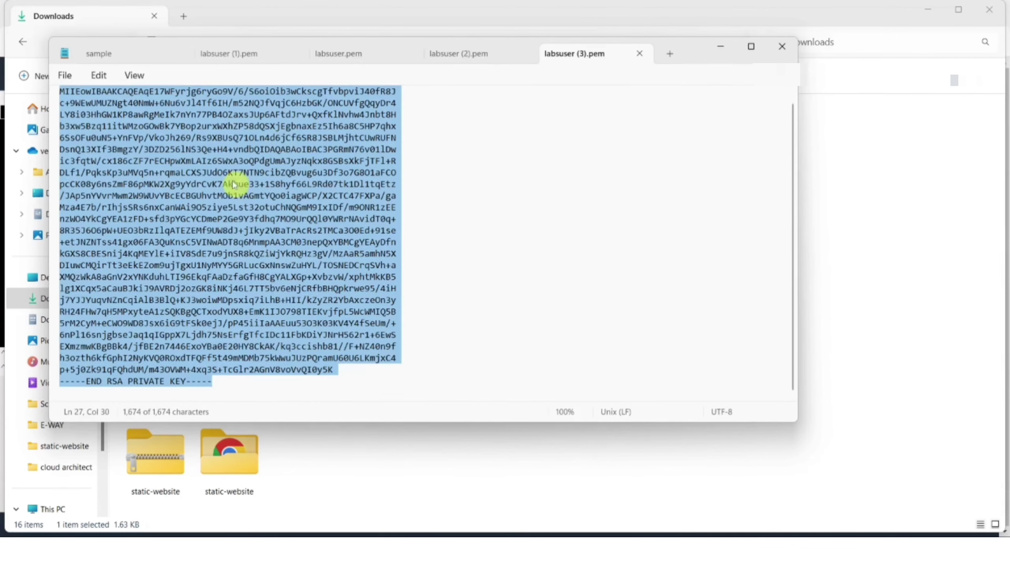
- Paste the RSA private key into labsuser.pem in the nano session, save the file under that name, and exit the editor
key(alt+Tab)
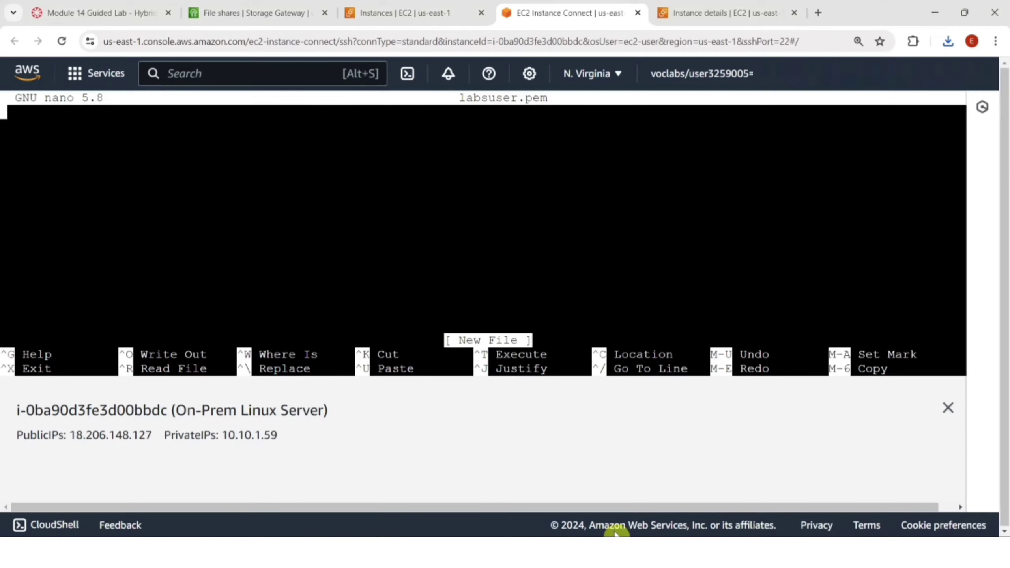
right_click(7, 116)
click(60, 246)
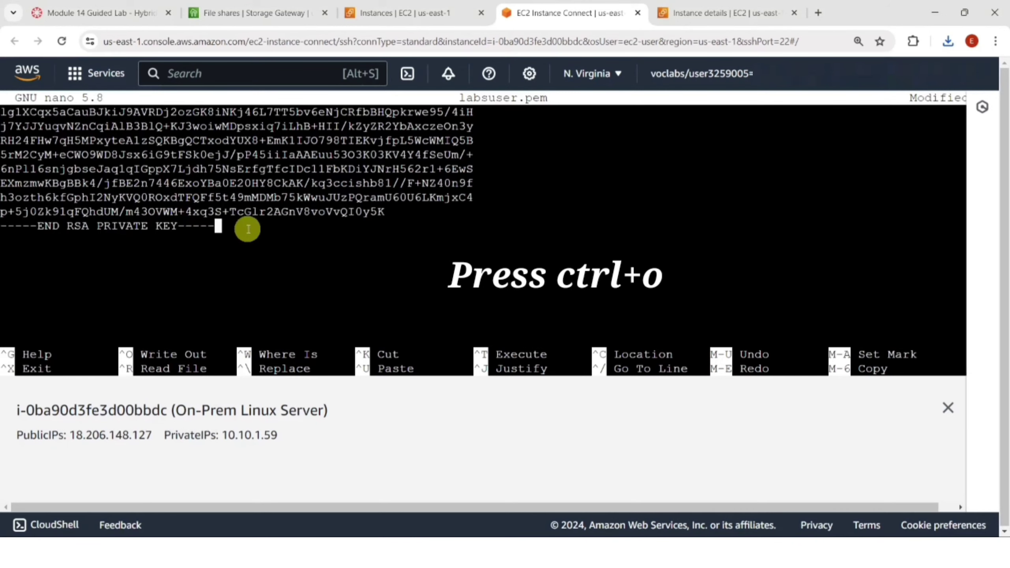
key(ctrl+o)
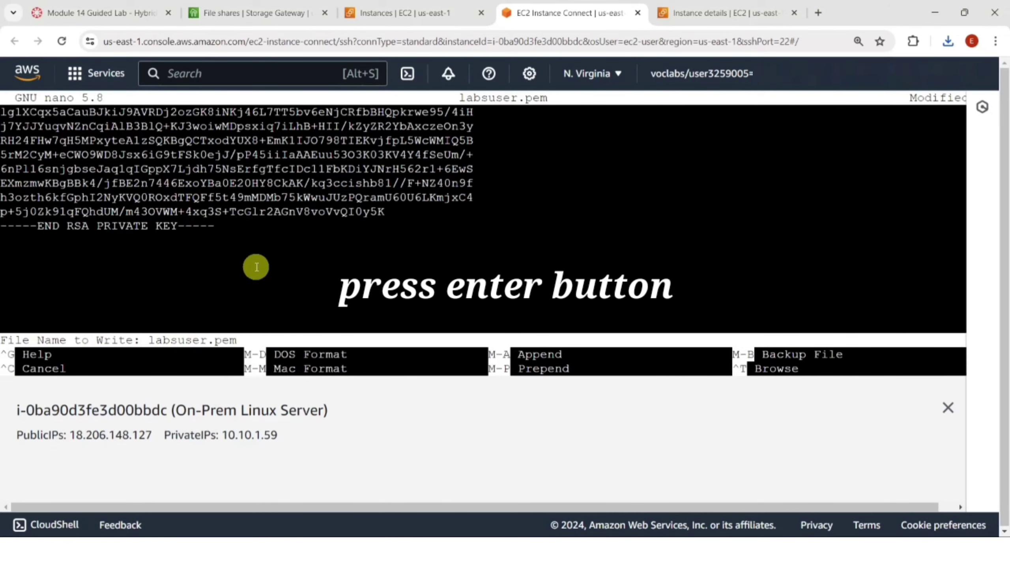
key(Return)
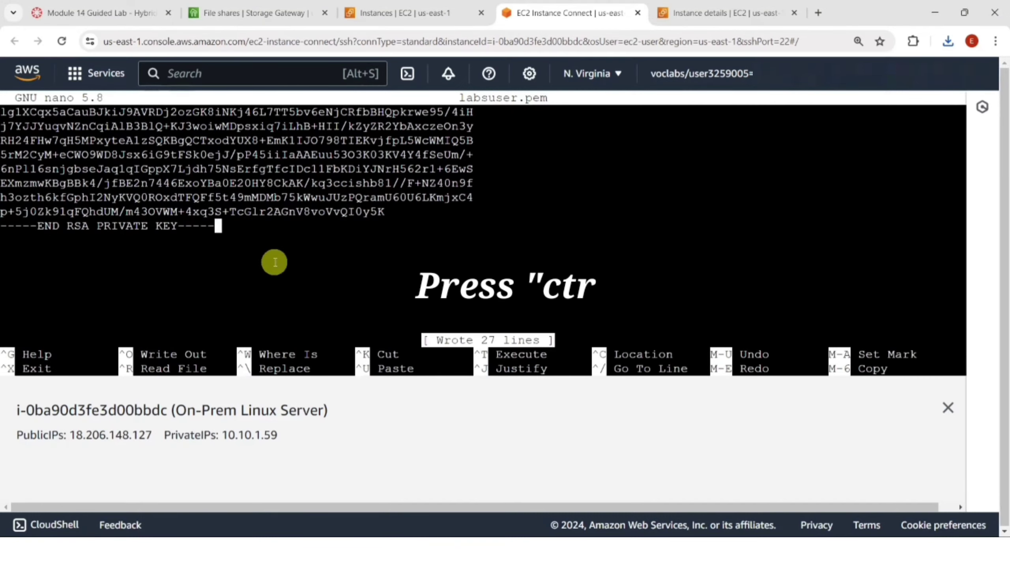
key(ctrl+x)
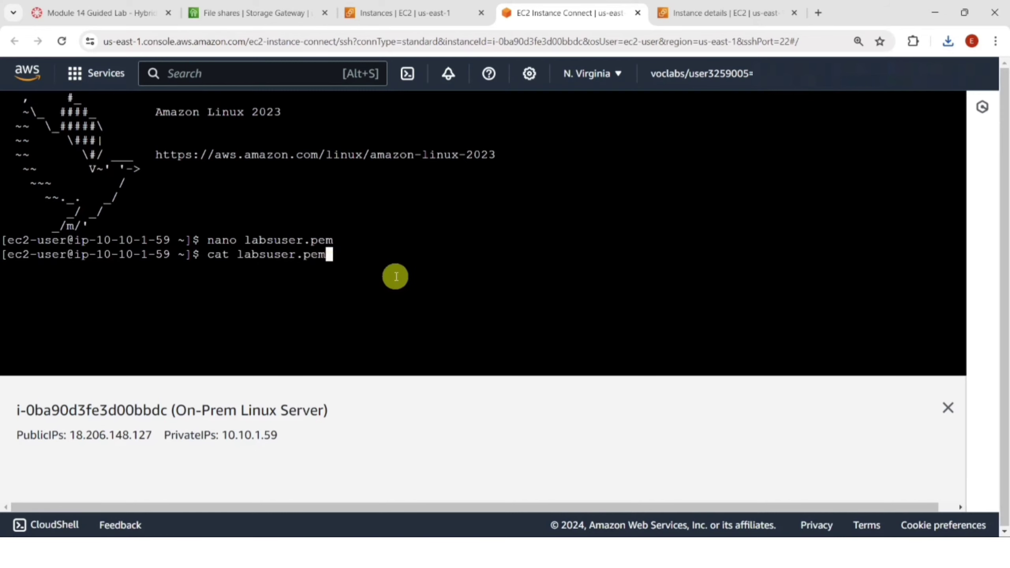
- Print the key file with cat labsuser.pem and make it read-only with chmod 400 labsuser.pem
key(Return)
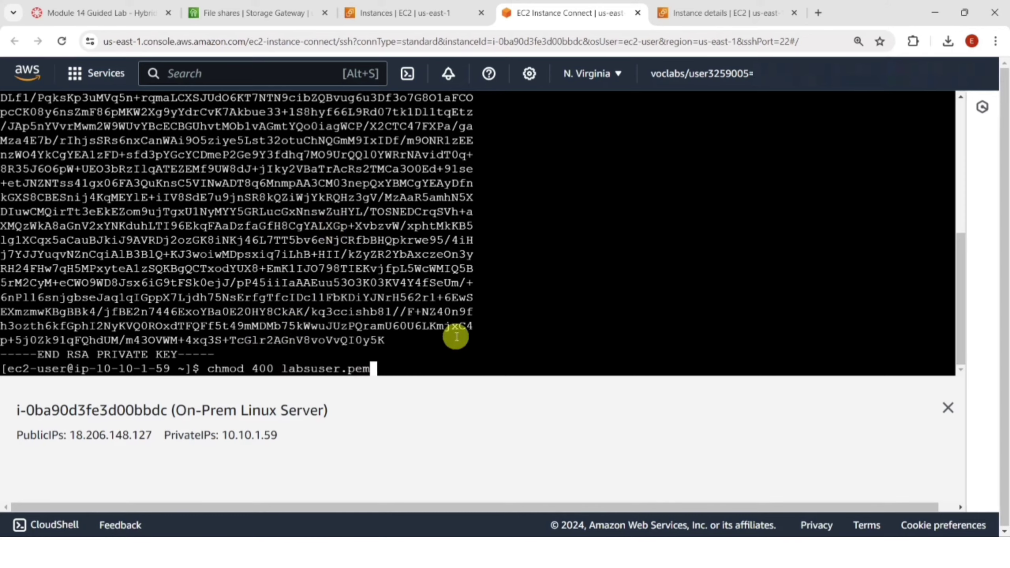
key(Return)
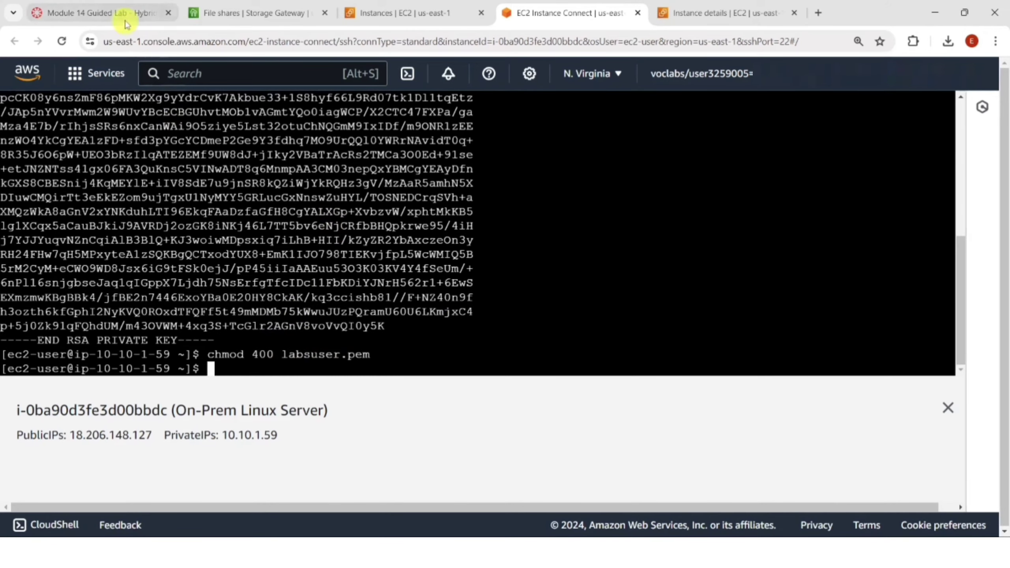
- Return to the lab page and copy ssh -i labsuser.pem ec2-user@ from the step 56 command, without the public IP placeholder
click(125, 22)
click(762, 356)
scroll(414, 387, down, 5)
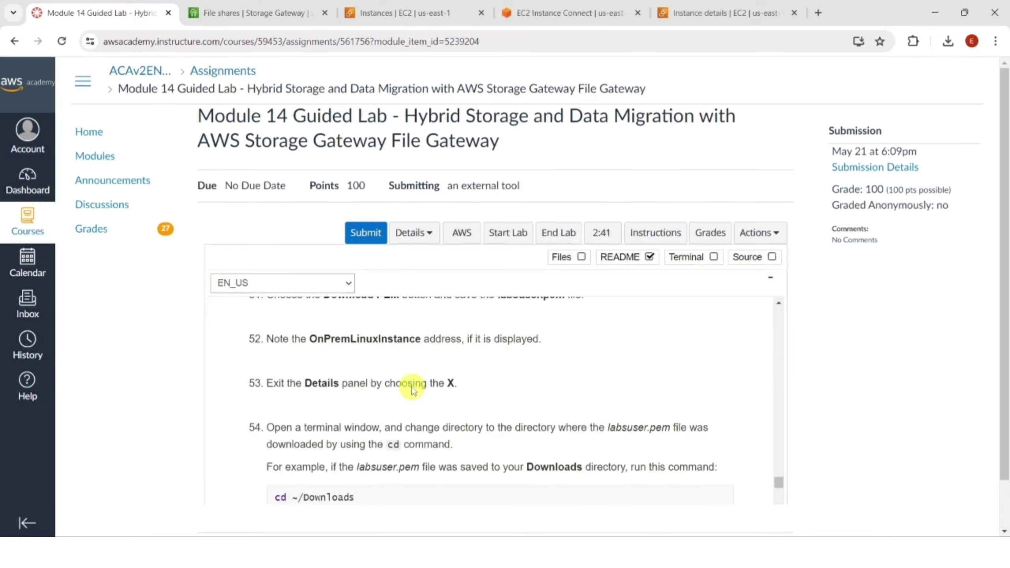
scroll(413, 389, down, 3)
scroll(410, 388, down, 5)
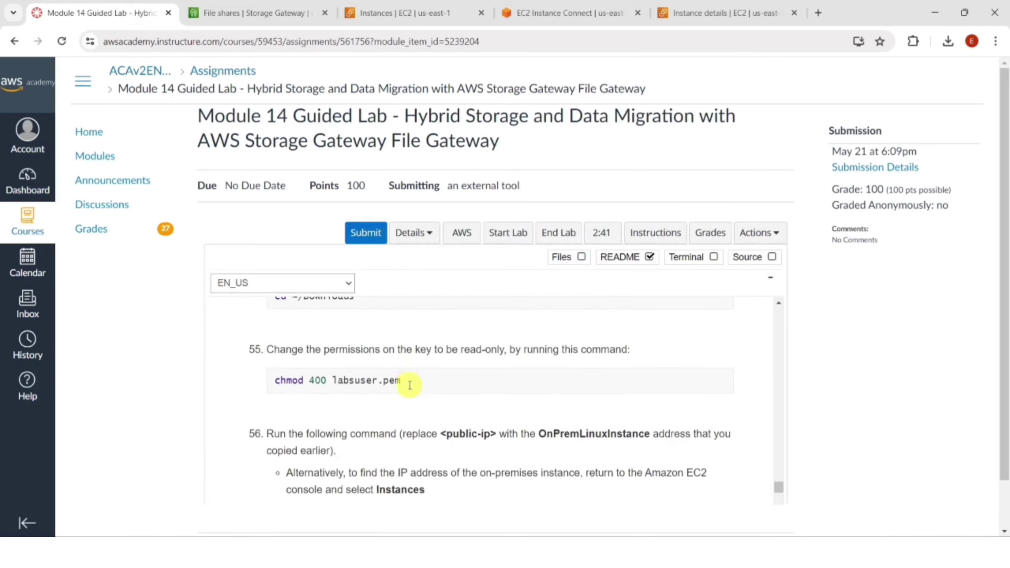
drag(295, 373, 449, 378)
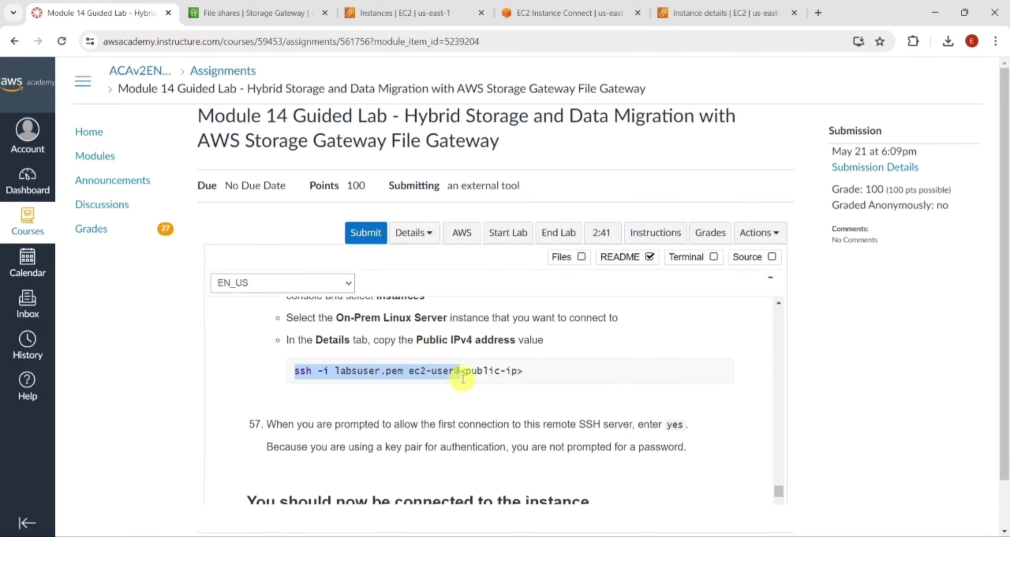
right_click(422, 372)
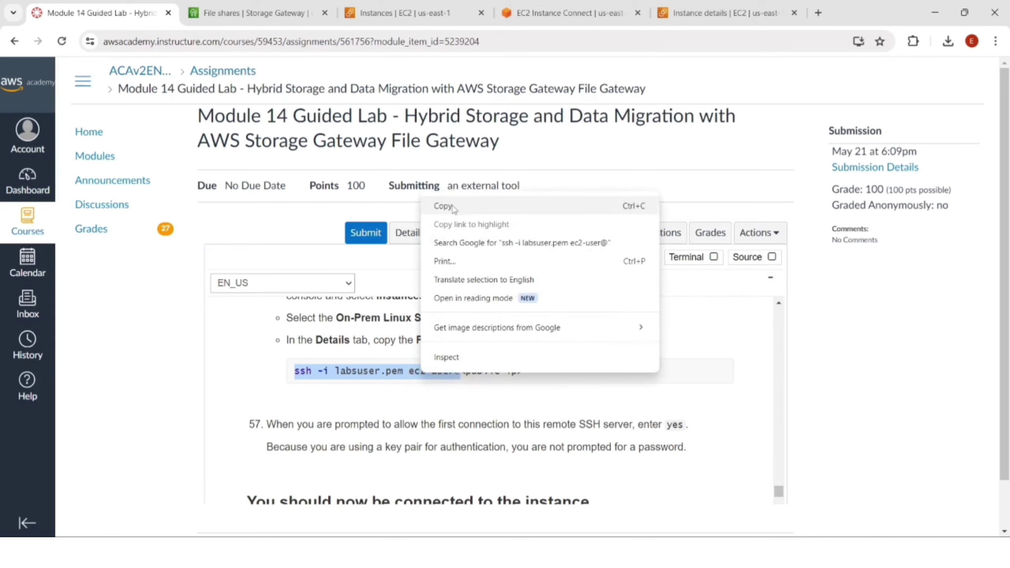
click(451, 205)
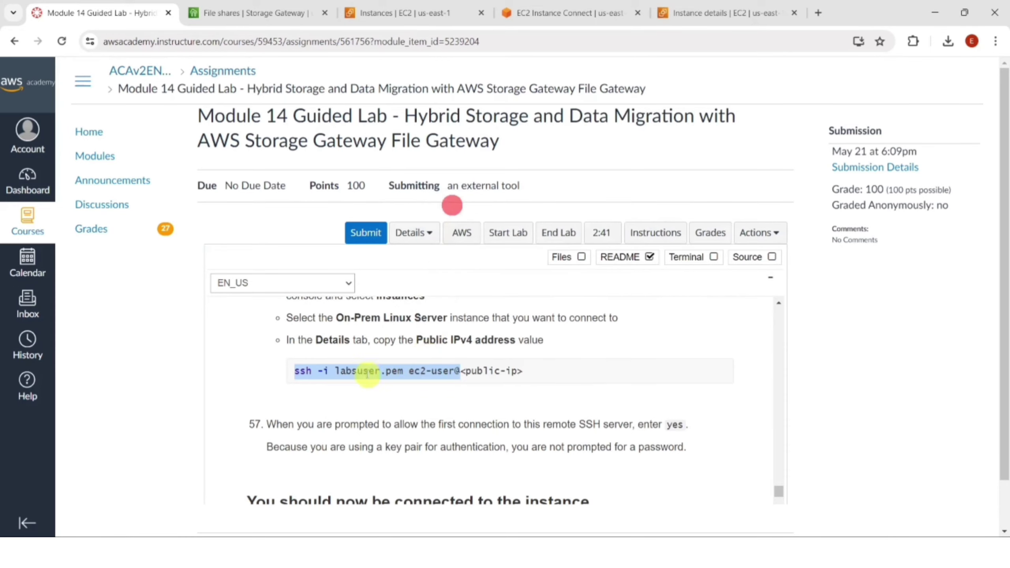
- Paste ssh -i labsuser.pem ec2-user@ at the terminal prompt and copy the On-Prem Linux Server's public IPv4 address from its instance details
click(606, 6)
right_click(213, 368)
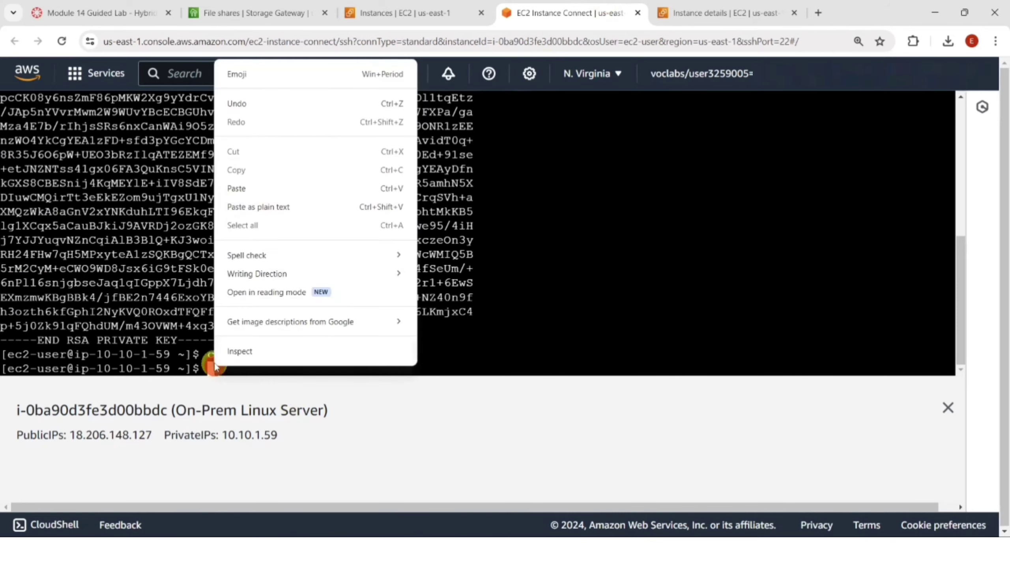
click(246, 189)
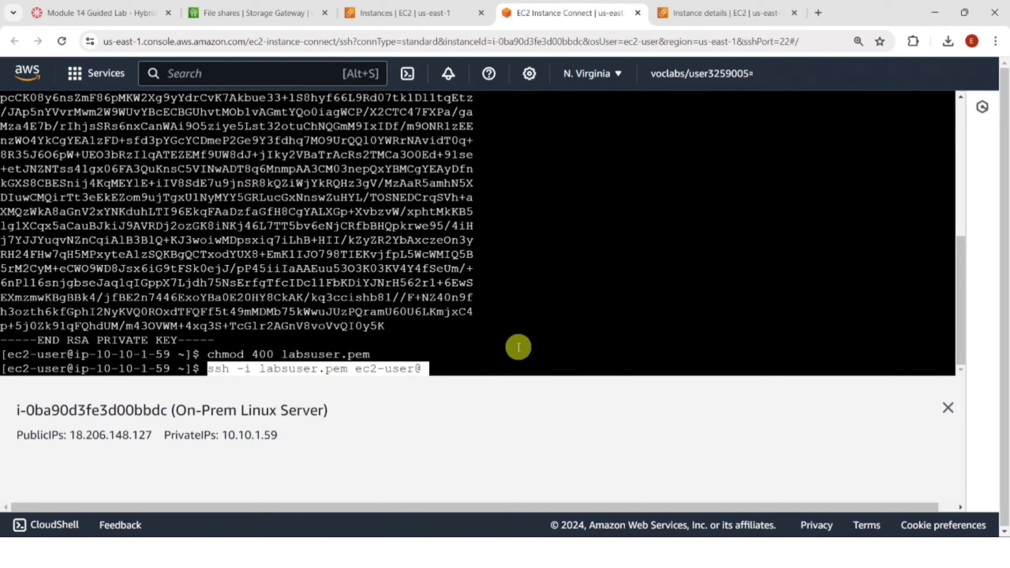
click(371, 16)
click(420, 196)
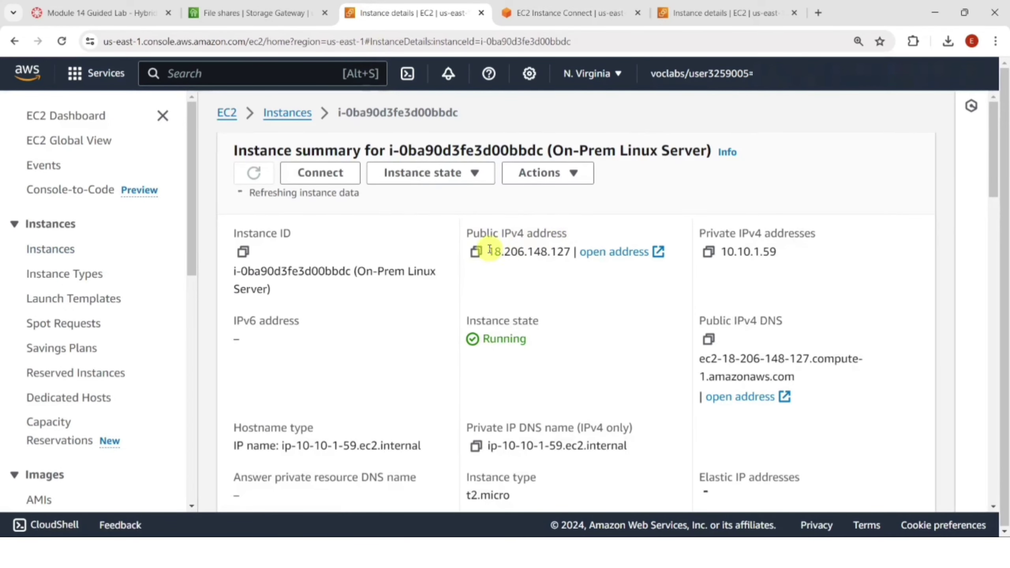
click(475, 253)
- Complete the ssh command with 18.206.148.127, run it, and answer yes to continue connecting to the host
click(528, 5)
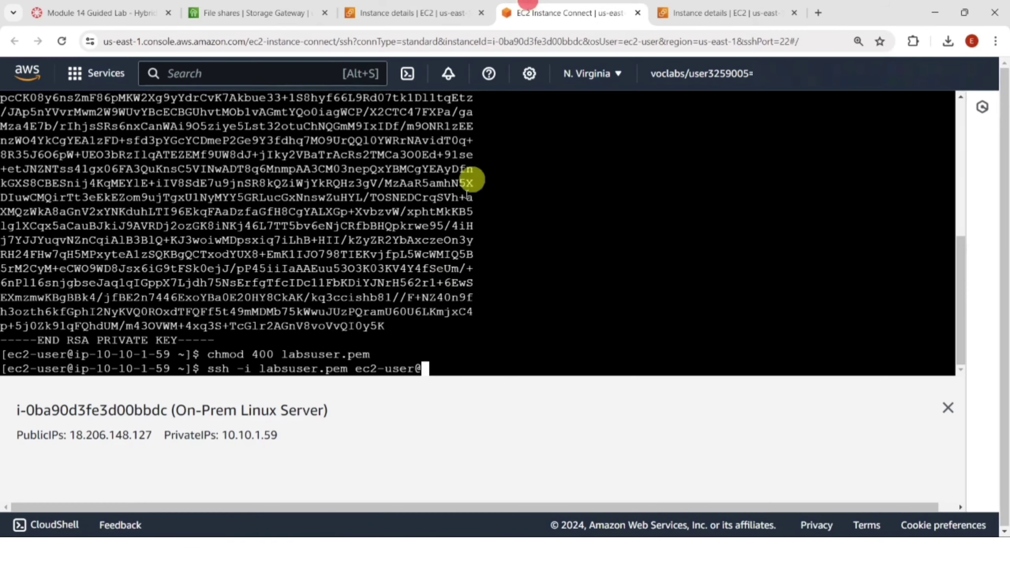
right_click(428, 363)
click(461, 187)
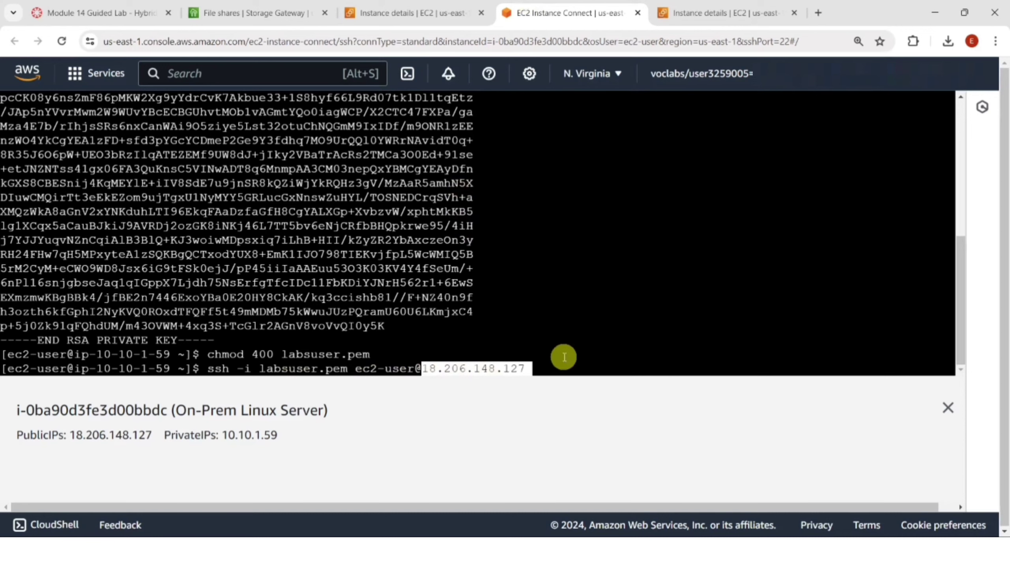
key(Return)
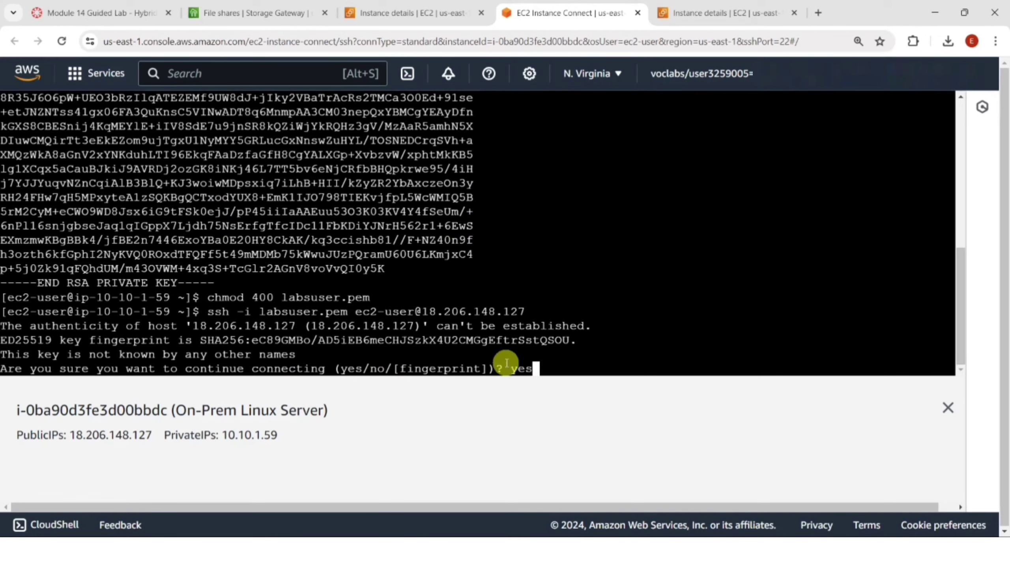
key(Return)
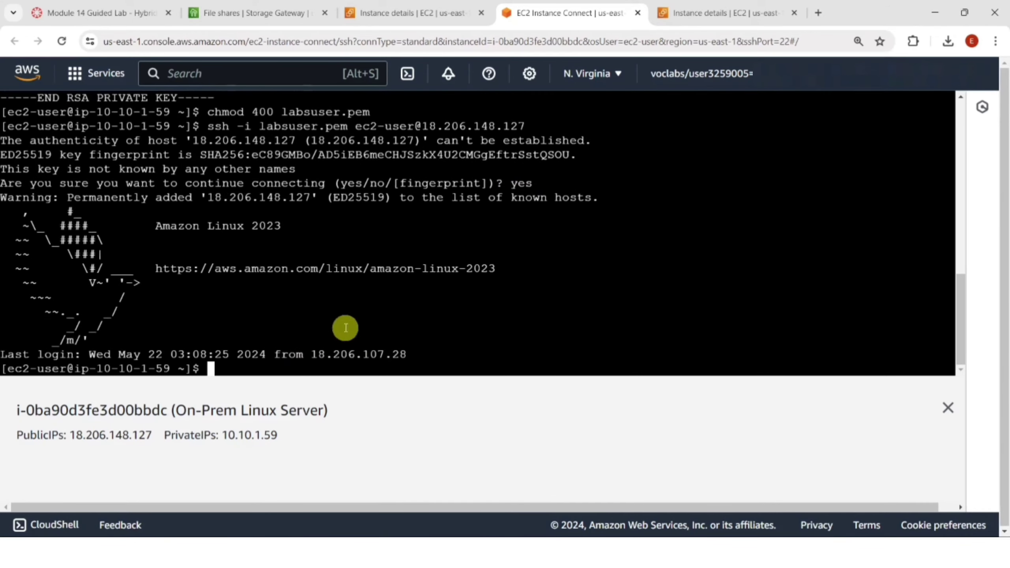
- Copy the step 58 command ls /media/data from the lab page and run it in the terminal to list the server's data
click(131, 15)
scroll(413, 401, down, 5)
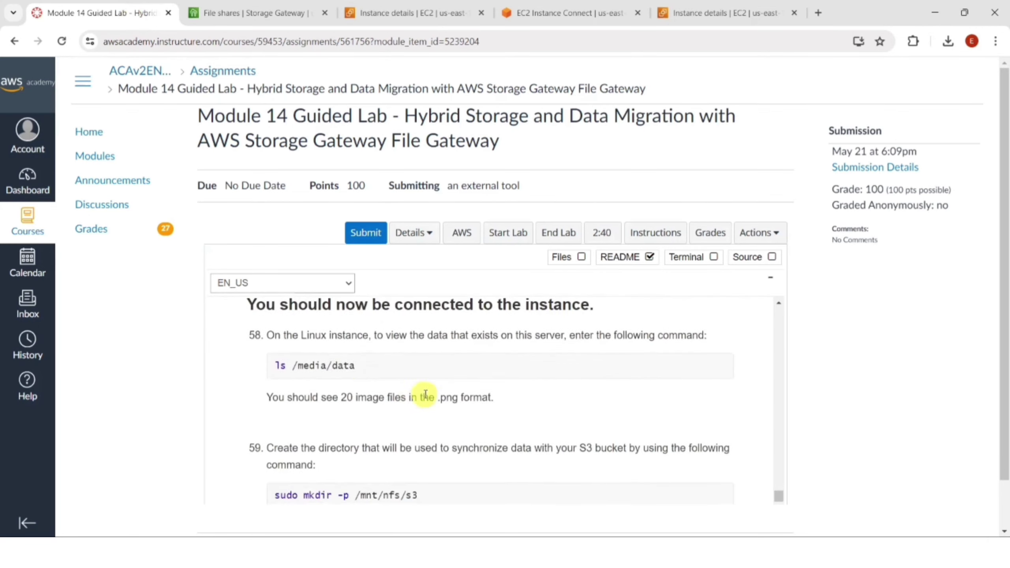
drag(367, 368, 266, 367)
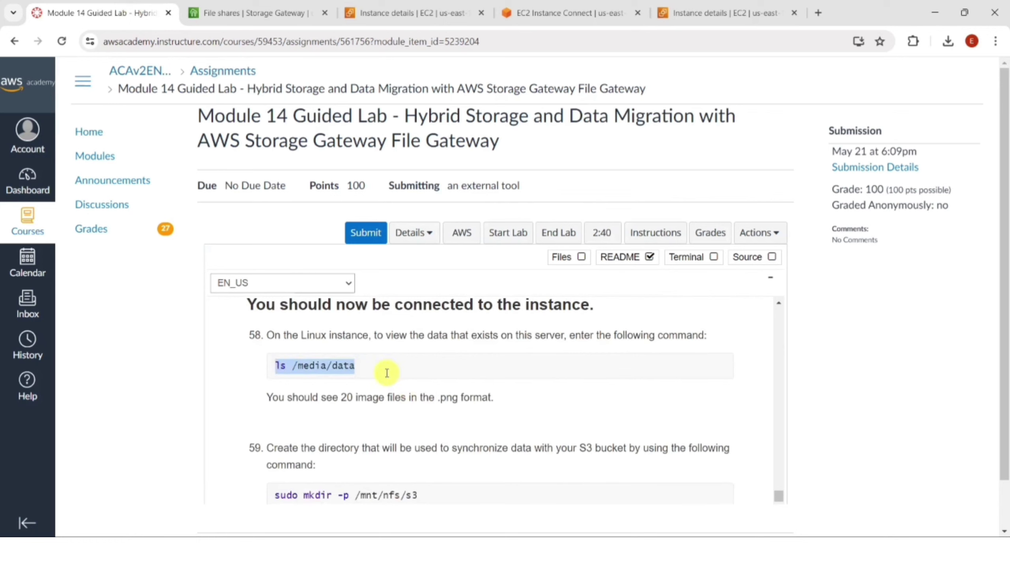
click(569, 13)
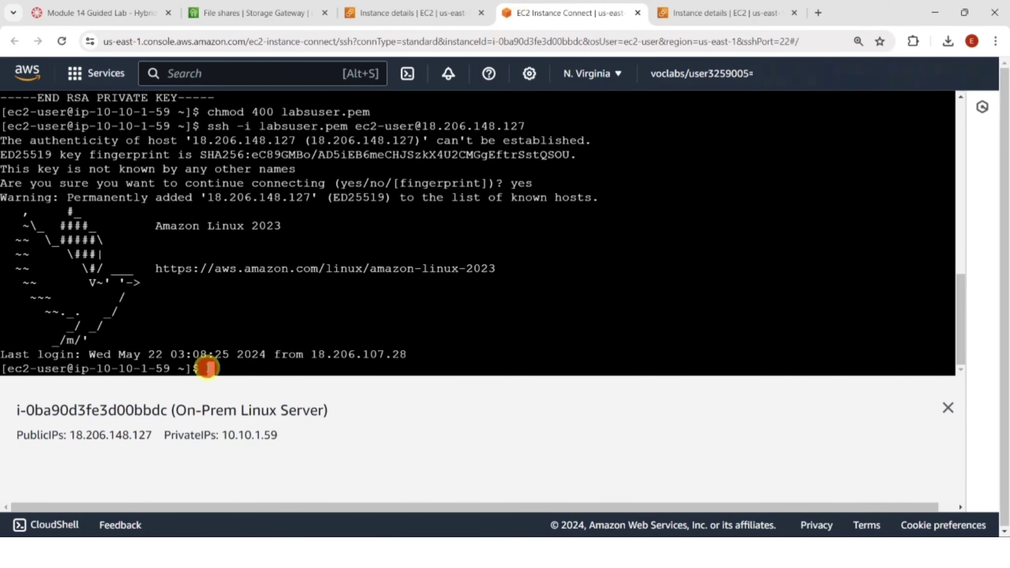
right_click(206, 369)
click(244, 211)
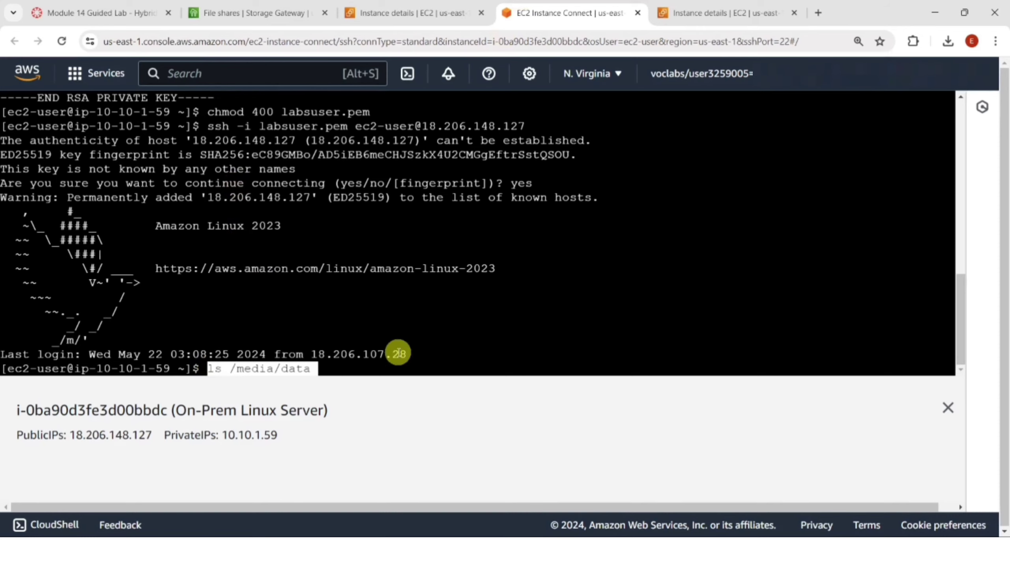
key(Return)
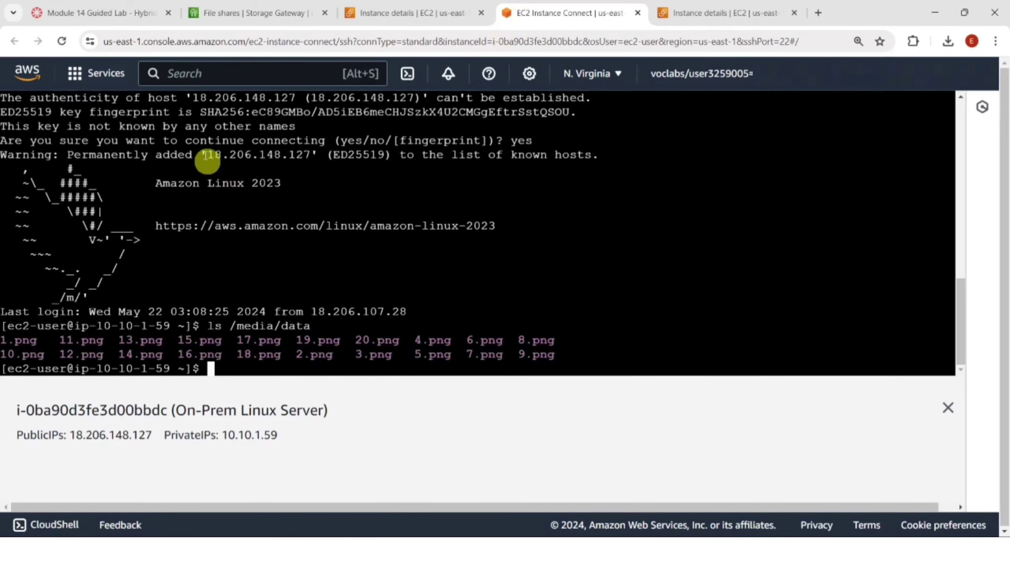
- Create the synchronization directory by copying sudo mkdir -p /mnt/nfs/s3 from lab step 59 and running it in the terminal
click(139, 18)
scroll(406, 384, down, 1)
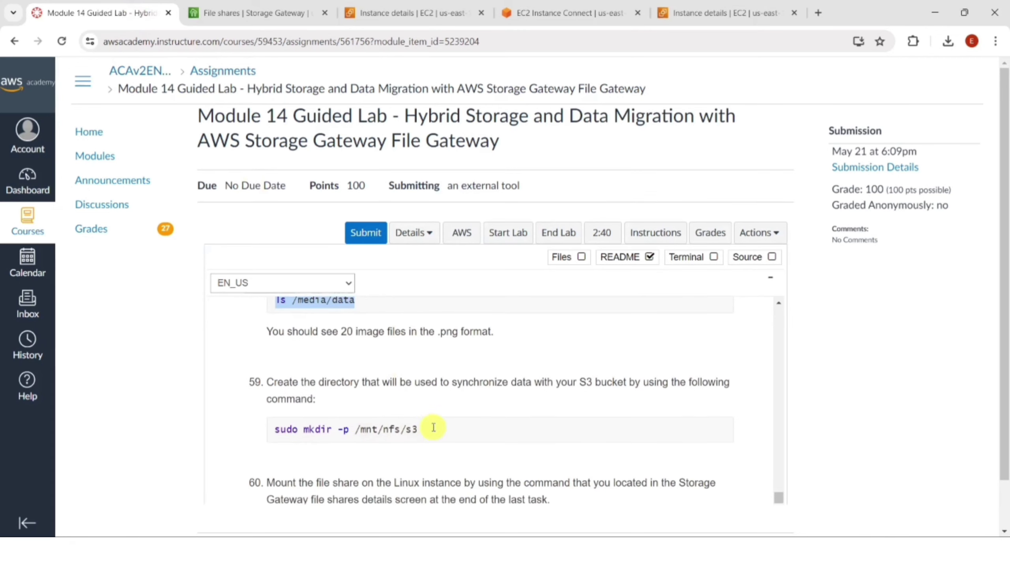
drag(430, 427, 277, 429)
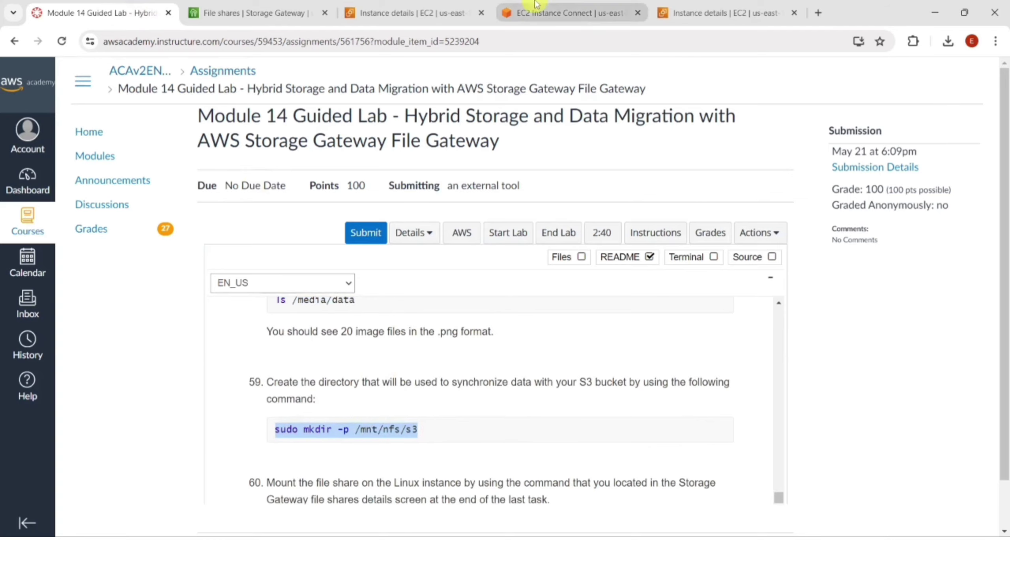
click(543, 11)
right_click(214, 370)
click(264, 210)
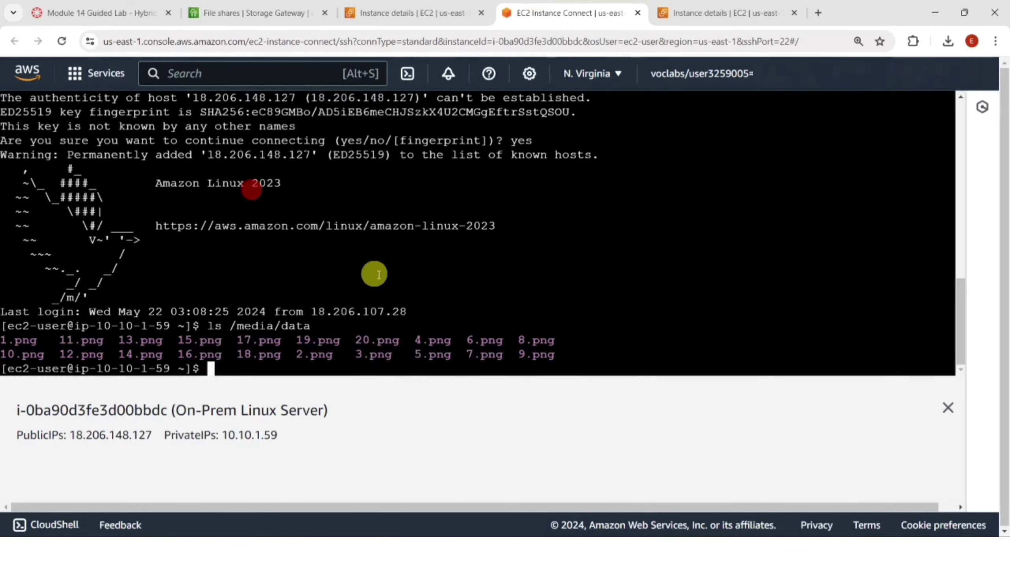
key(Return)
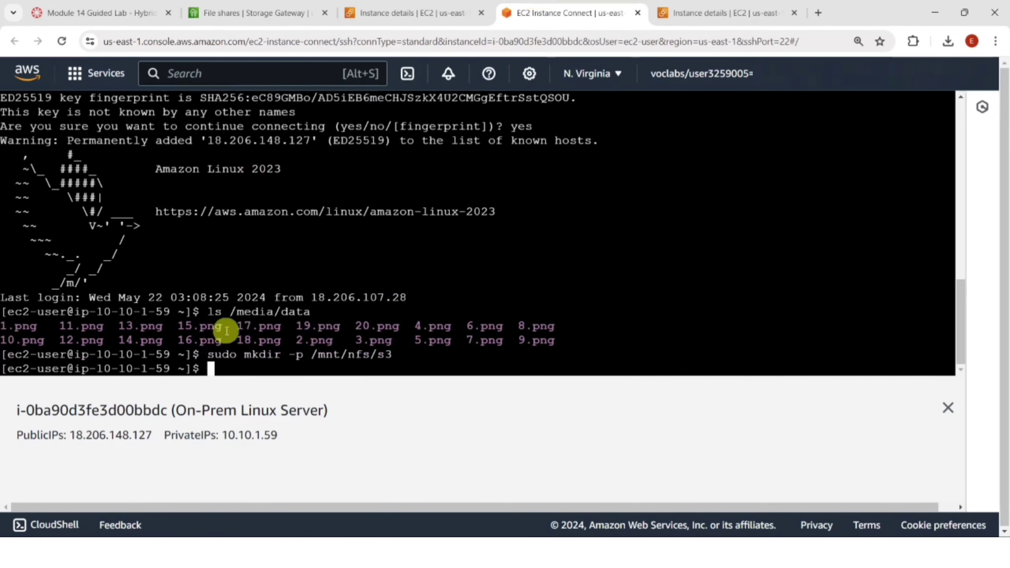
- Copy the sudo mount -t nfs command template from lab step 60 and paste it at the terminal prompt without running it
click(144, 15)
scroll(412, 428, down, 5)
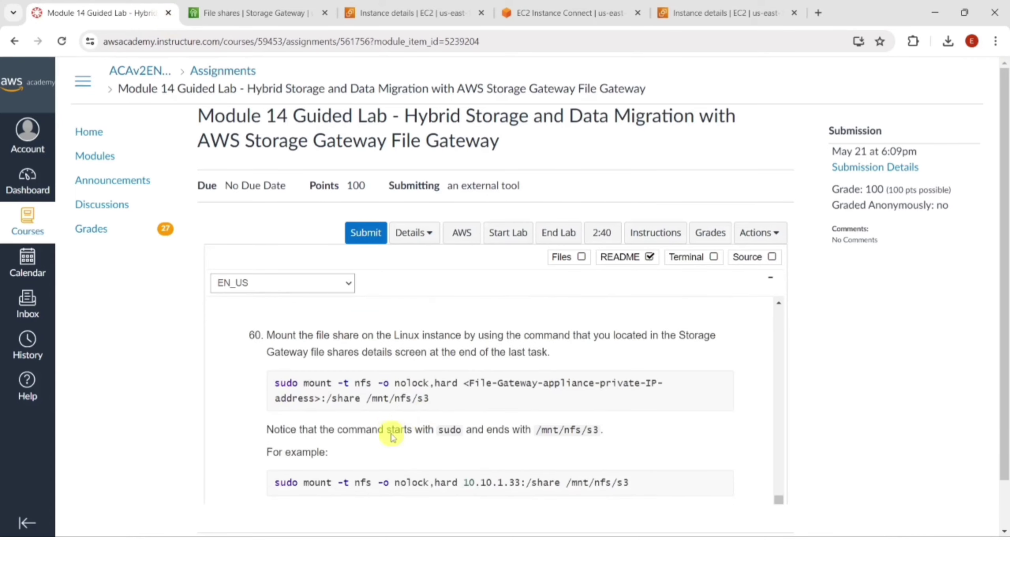
drag(437, 348, 263, 332)
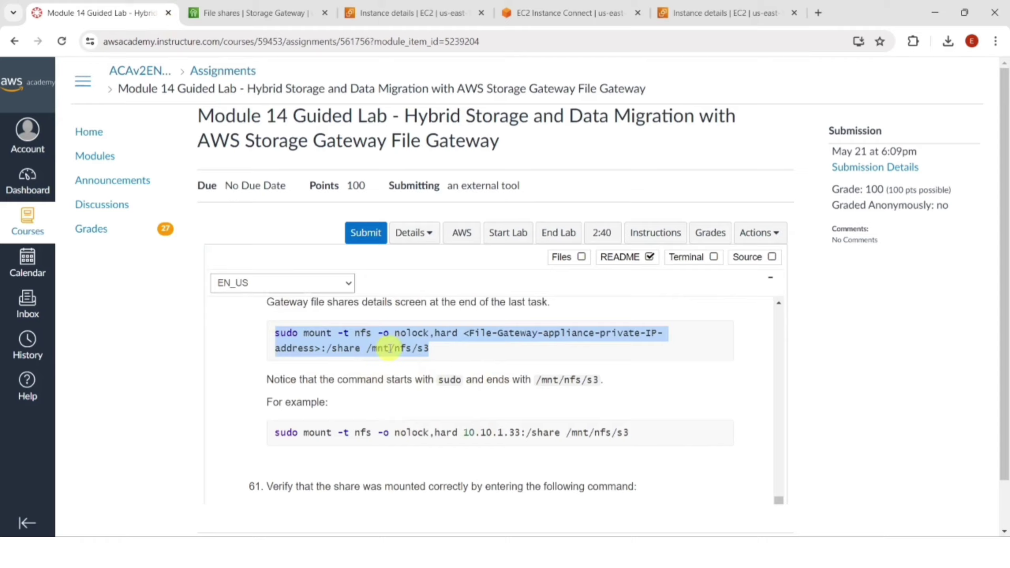
click(518, 12)
right_click(210, 368)
click(237, 211)
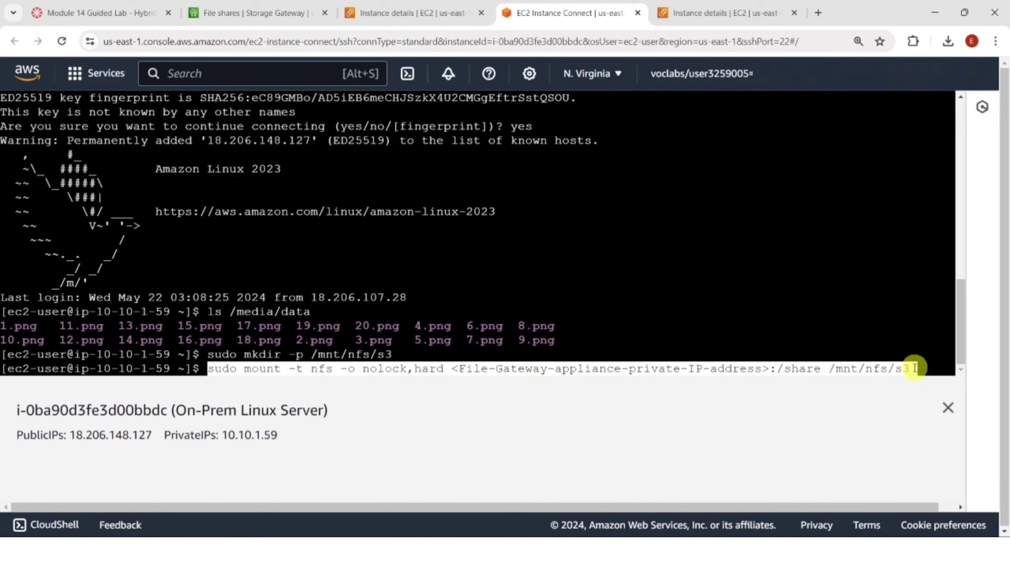
- Remove the <File-Gateway-appliance-private-IP-address> placeholder from the pasted mount command, keeping :/share /mnt/nfs/s3
click(914, 368)
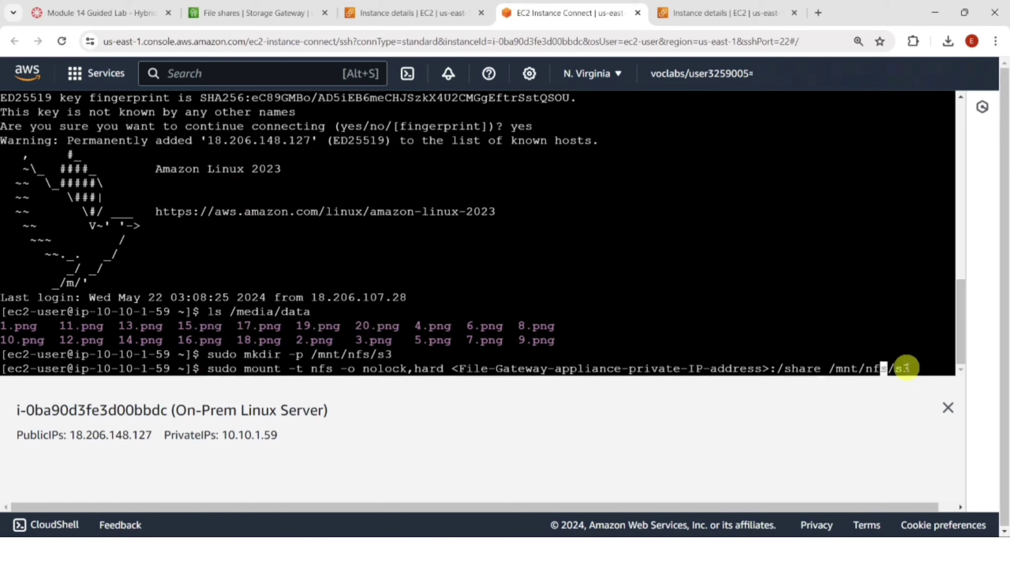
key(Right)
key(Right)
key(Right)
key(Right)
key(Right)
key(BackSpace)
key(BackSpace)
key(BackSpace)
key(BackSpace)
key(BackSpace)
key(BackSpace)
key(BackSpace)
key(BackSpace)
key(BackSpace)
key(BackSpace)
key(BackSpace)
key(BackSpace)
key(BackSpace)
key(BackSpace)
key(BackSpace)
key(BackSpace)
key(BackSpace)
key(BackSpace)
key(BackSpace)
key(BackSpace)
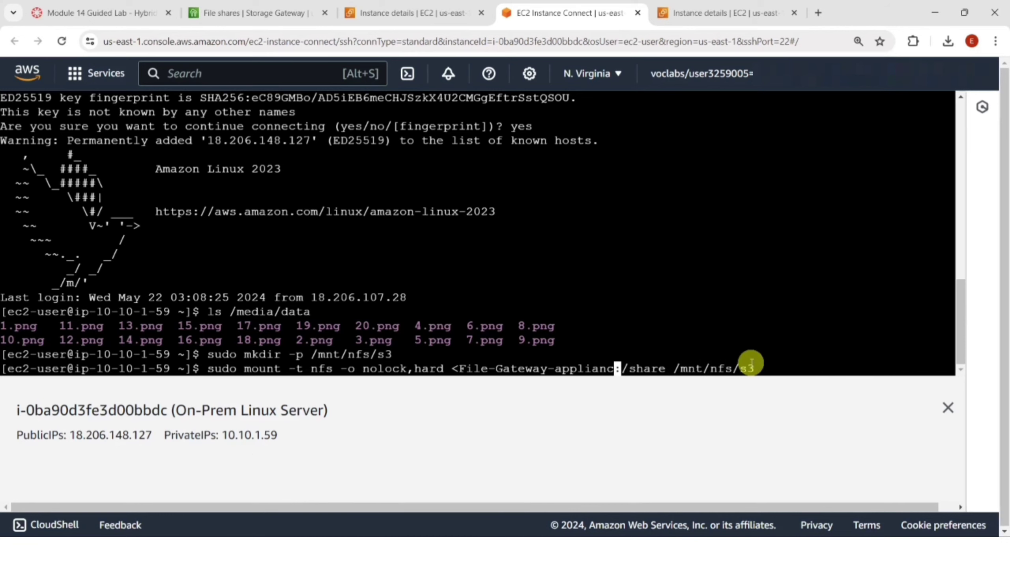
key(BackSpace)
key(BackSpace)
key(BackSpace)
key(BackSpace)
key(BackSpace)
key(BackSpace)
key(BackSpace)
key(BackSpace)
key(BackSpace)
key(BackSpace)
key(BackSpace)
key(BackSpace)
key(BackSpace)
key(BackSpace)
key(BackSpace)
key(BackSpace)
key(BackSpace)
key(BackSpace)
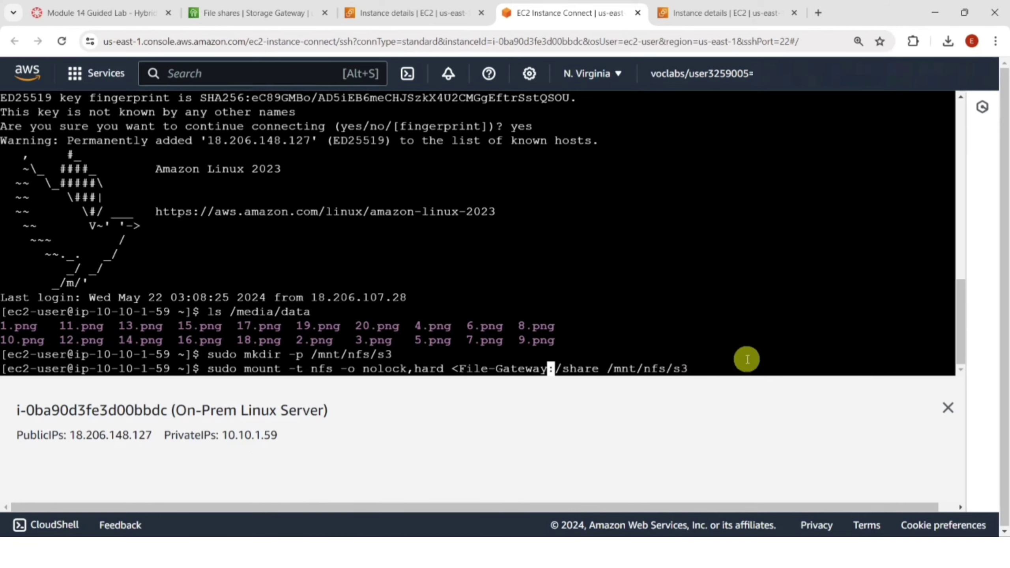
key(BackSpace)
key(BackSpace)
key(BackSpace)
key(BackSpace)
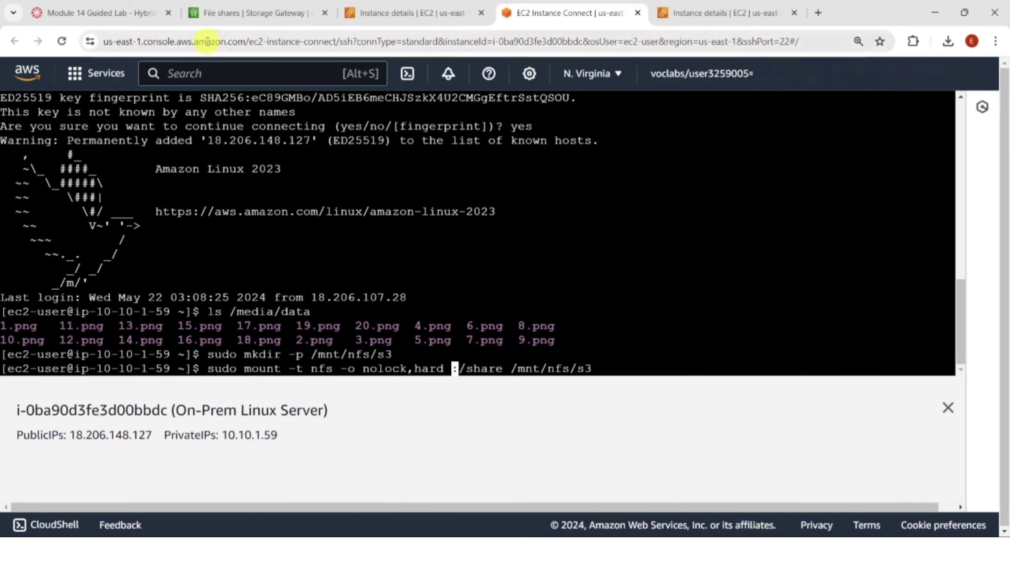
- Open the File Gateway's details in Storage Gateway, check the lab's mount command format, and copy the gateway's IPv4 address
click(235, 13)
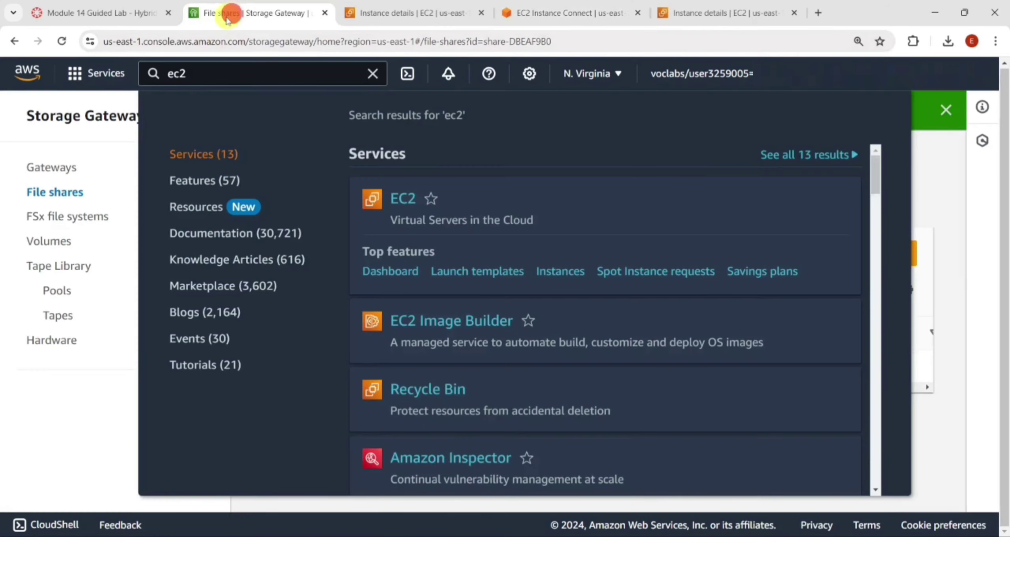
click(66, 169)
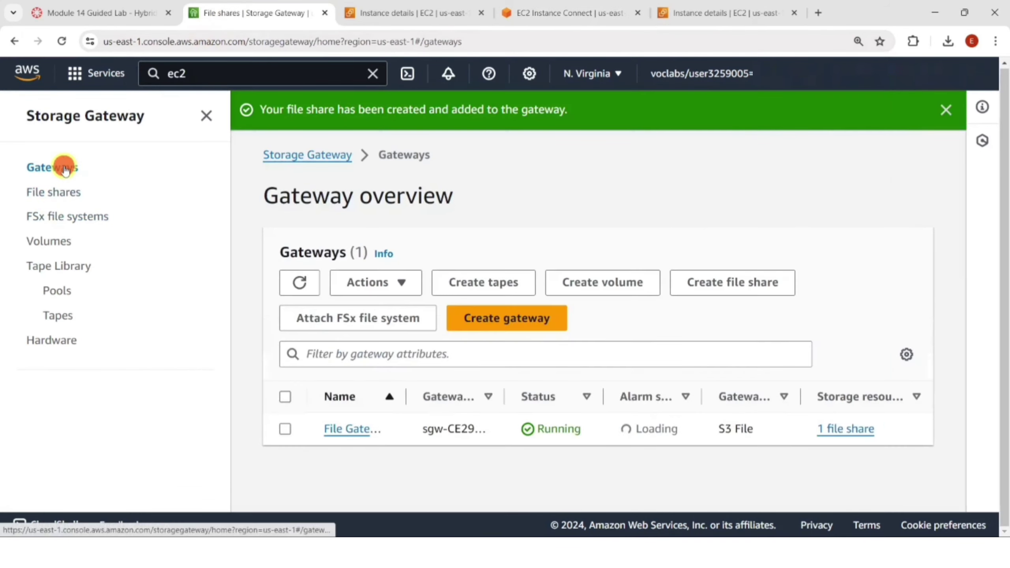
click(343, 433)
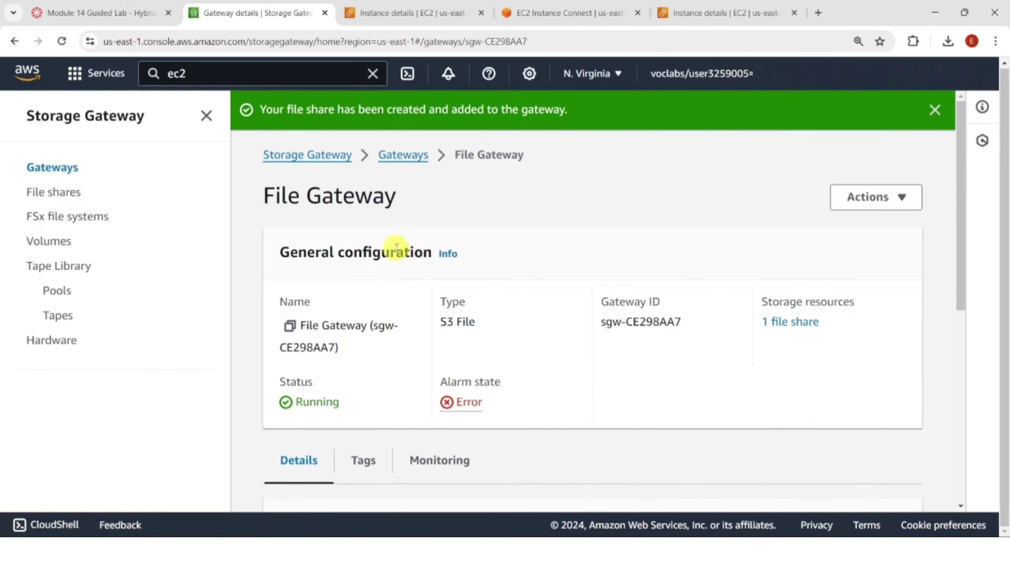
scroll(395, 244, down, 2)
scroll(401, 248, down, 6)
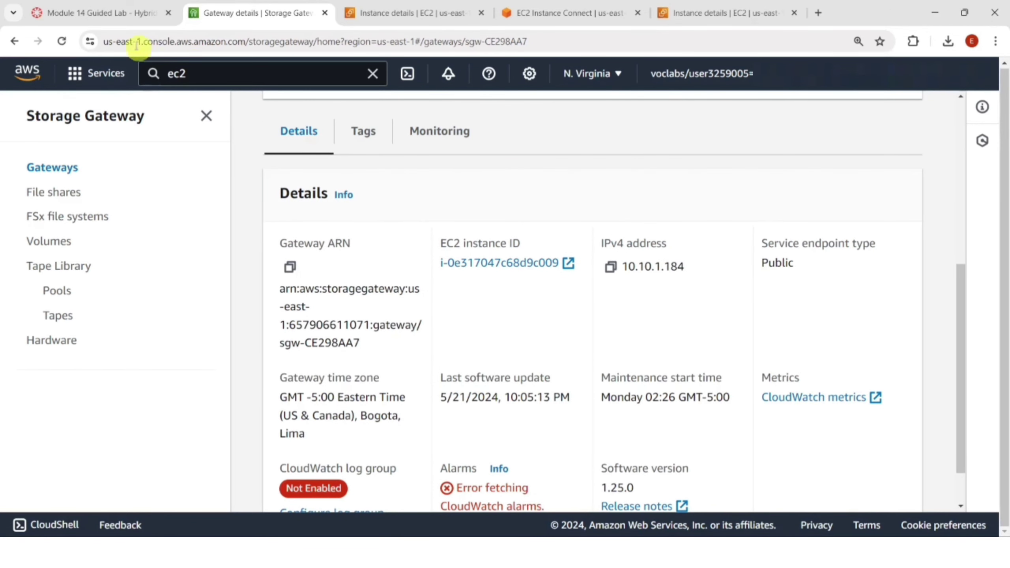
click(99, 12)
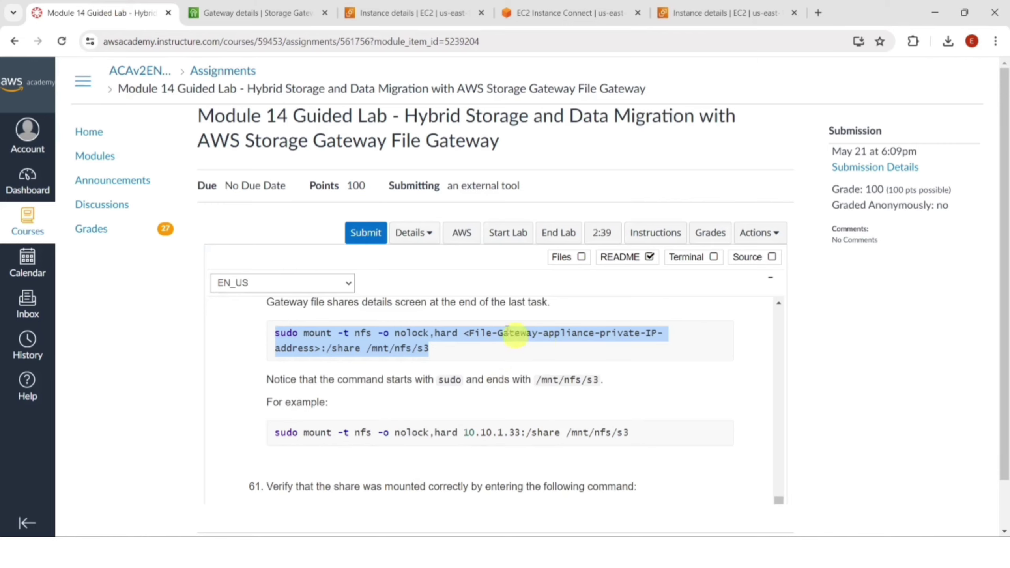
click(270, 12)
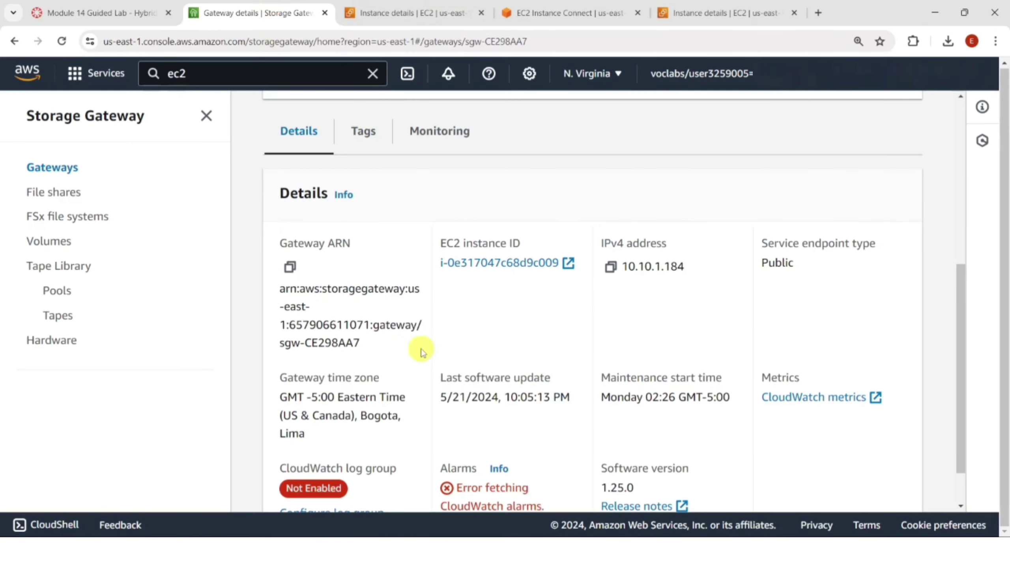
click(610, 267)
- Insert 10.10.1.184 before :/share in the mount command and run it to mount the share at /mnt/nfs/s3
click(557, 13)
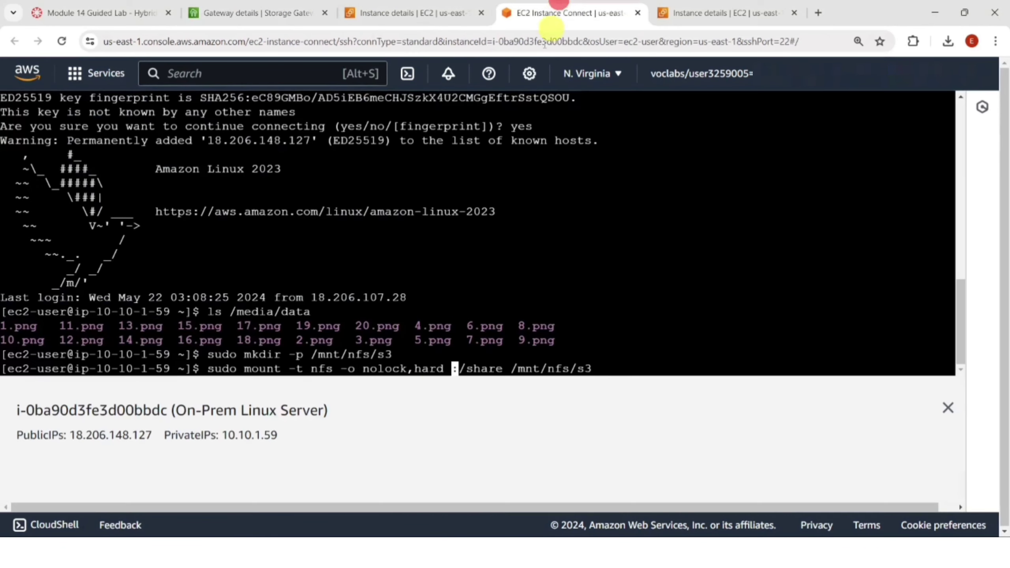
right_click(456, 366)
click(474, 190)
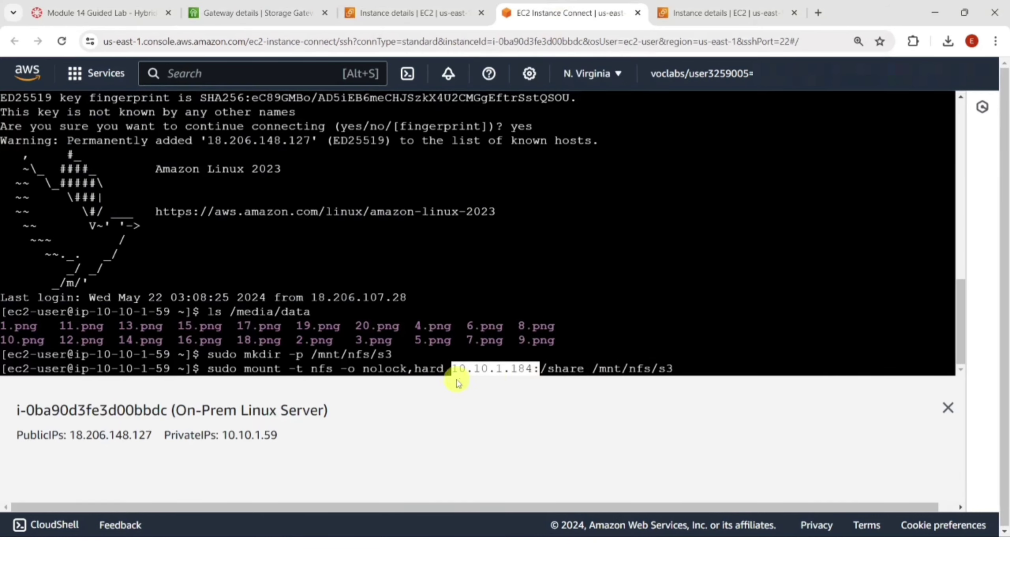
click(703, 364)
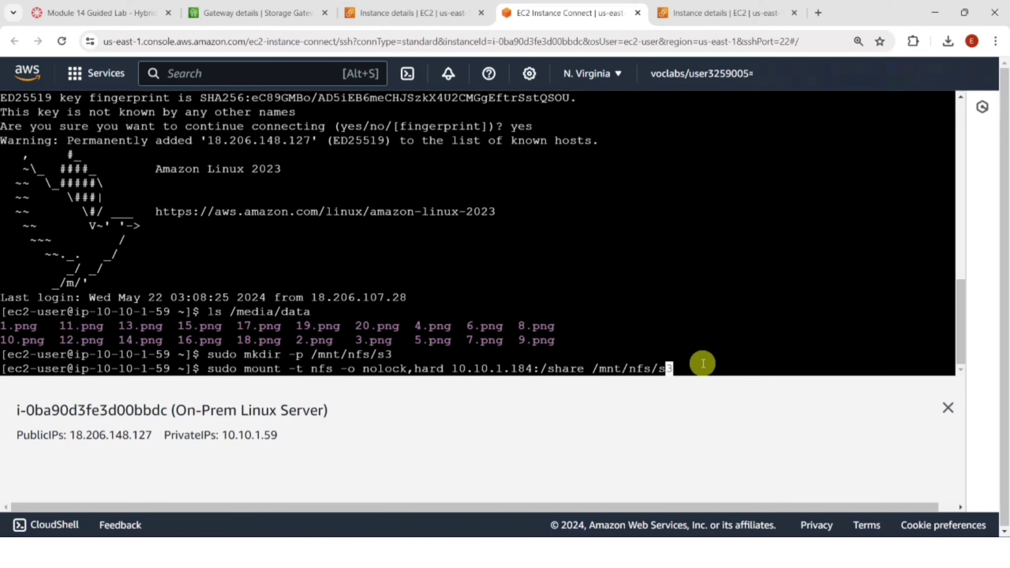
key(Return)
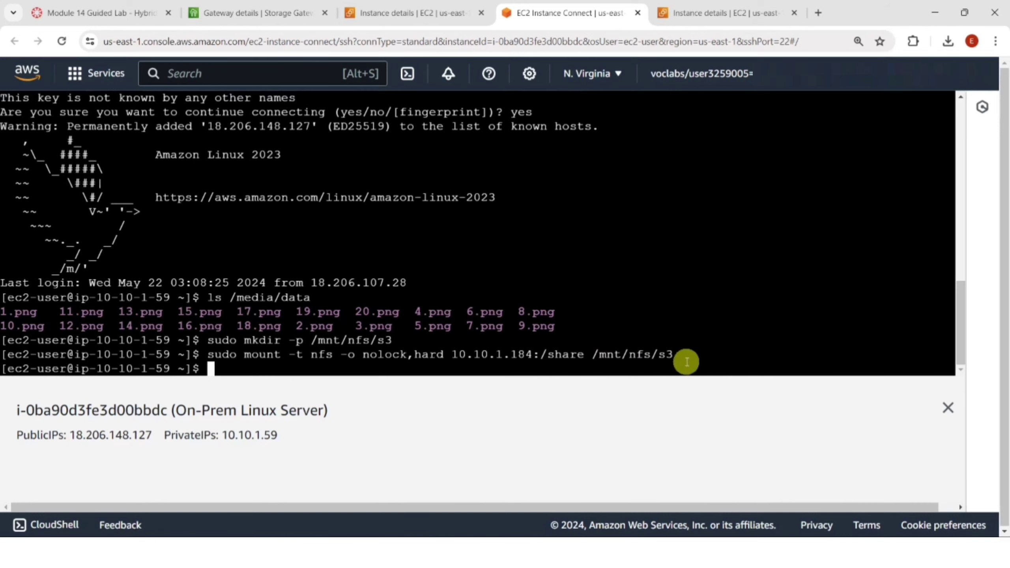
- Copy df -h from lab step 61 and run it in the terminal to verify the mounted share
click(119, 13)
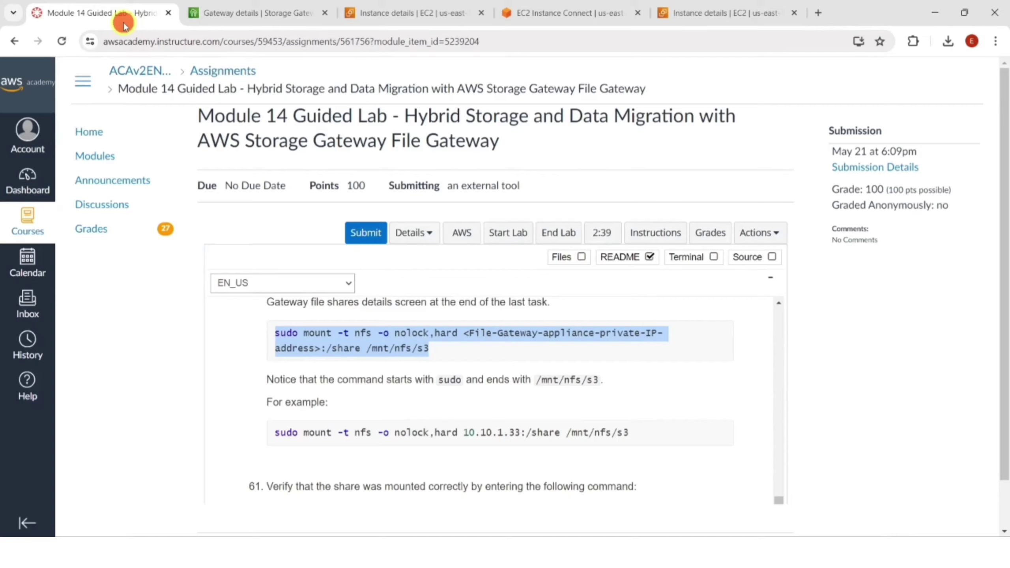
scroll(453, 358, down, 5)
drag(320, 320, 256, 319)
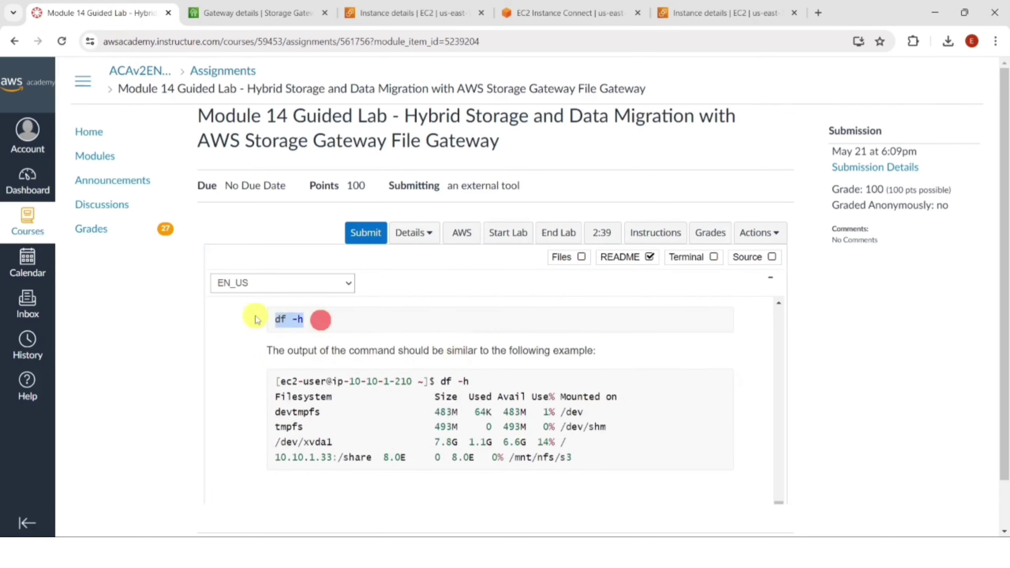
click(568, 12)
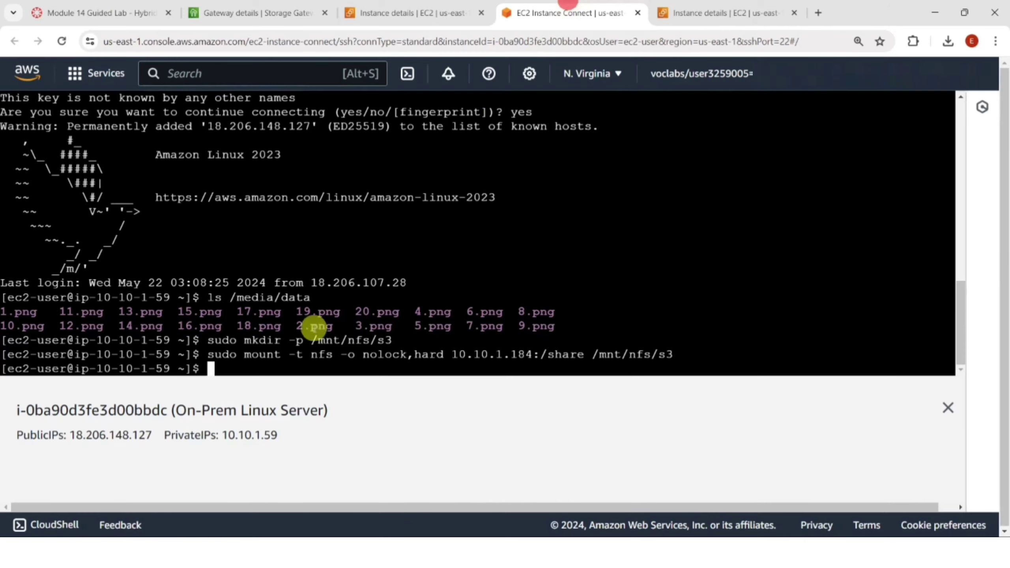
right_click(216, 364)
click(258, 189)
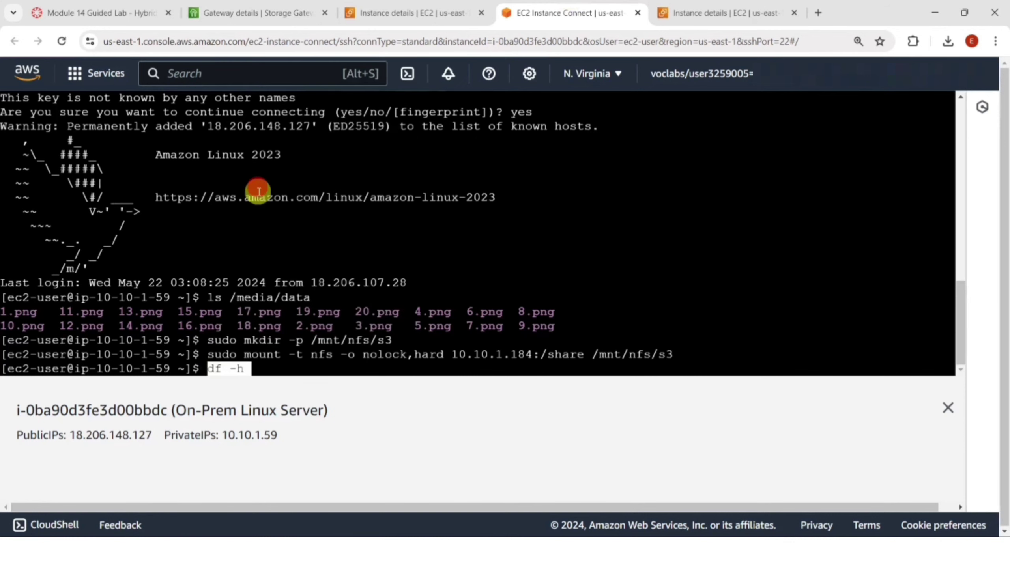
key(Return)
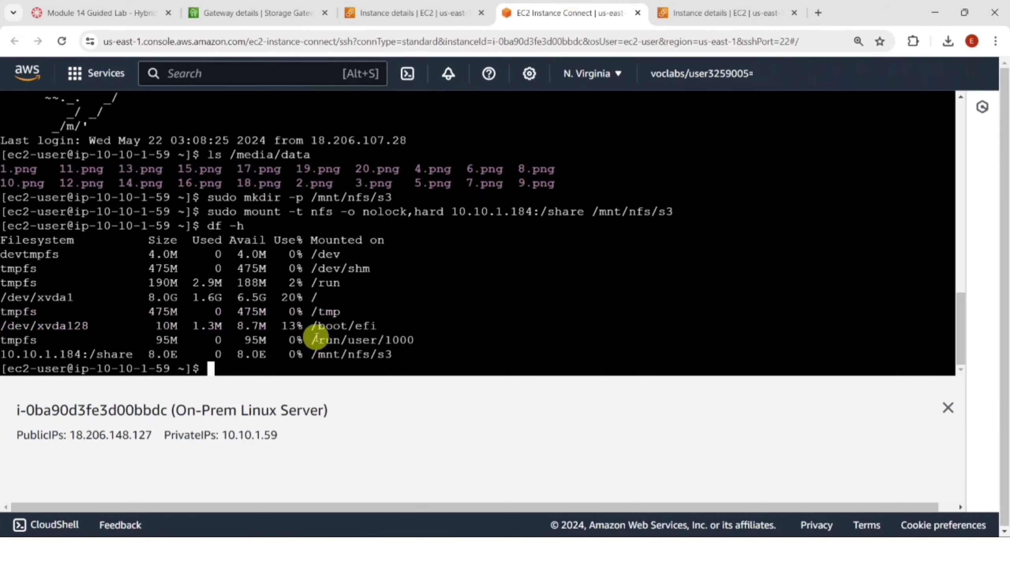
- Return to the lab page and copy the step 62 command cp -v /media/data/*.png /mnt/nfs/s3
click(128, 12)
scroll(480, 449, down, 3)
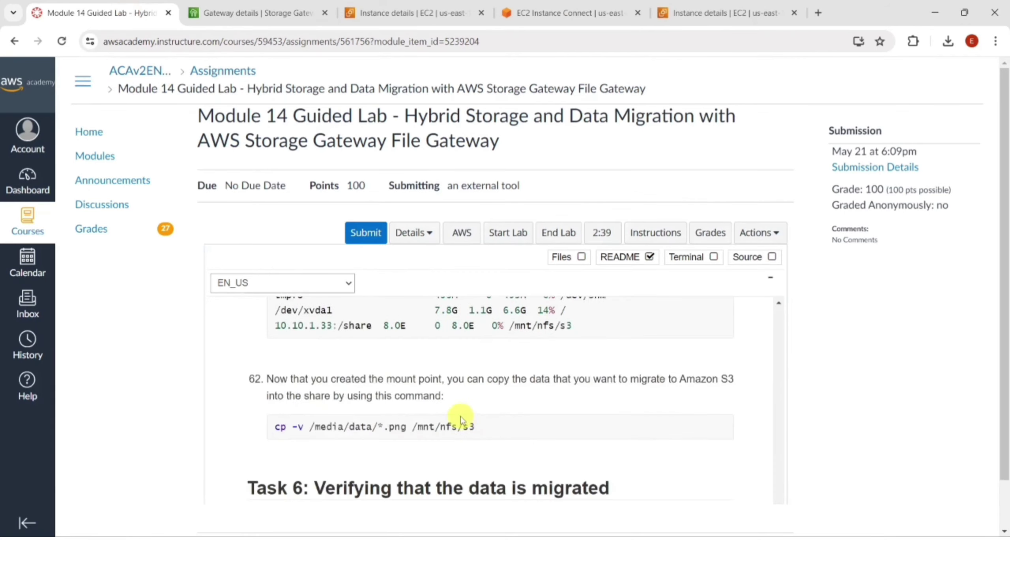
drag(486, 426, 264, 426)
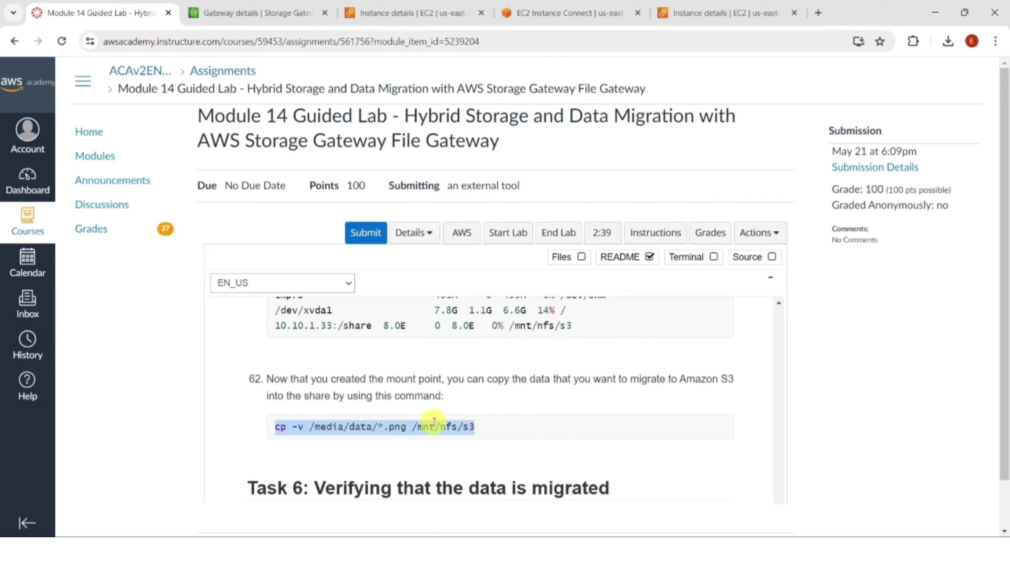